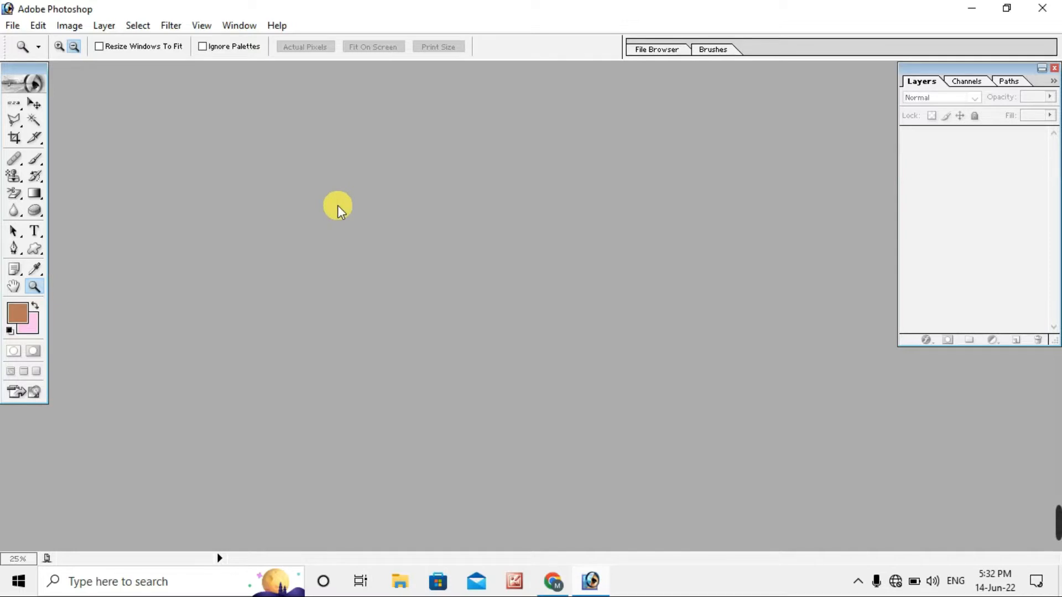
Step: Open the picture free-stock-photos-03-scaled and maximize its image window
{"action": "double_click", "coordinate": [406, 256]}
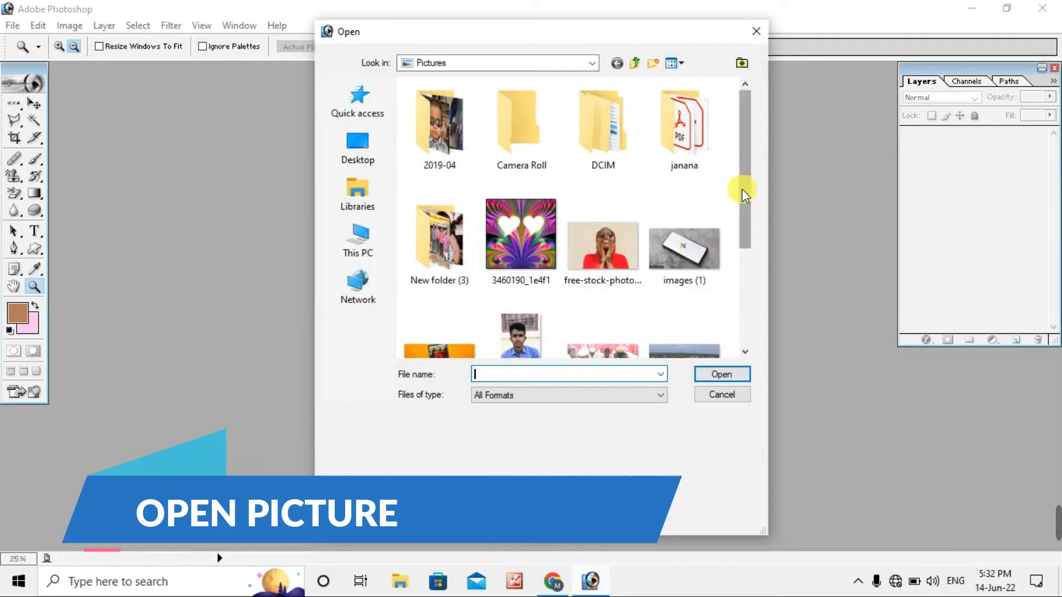
{"action": "left_click", "coordinate": [590, 251]}
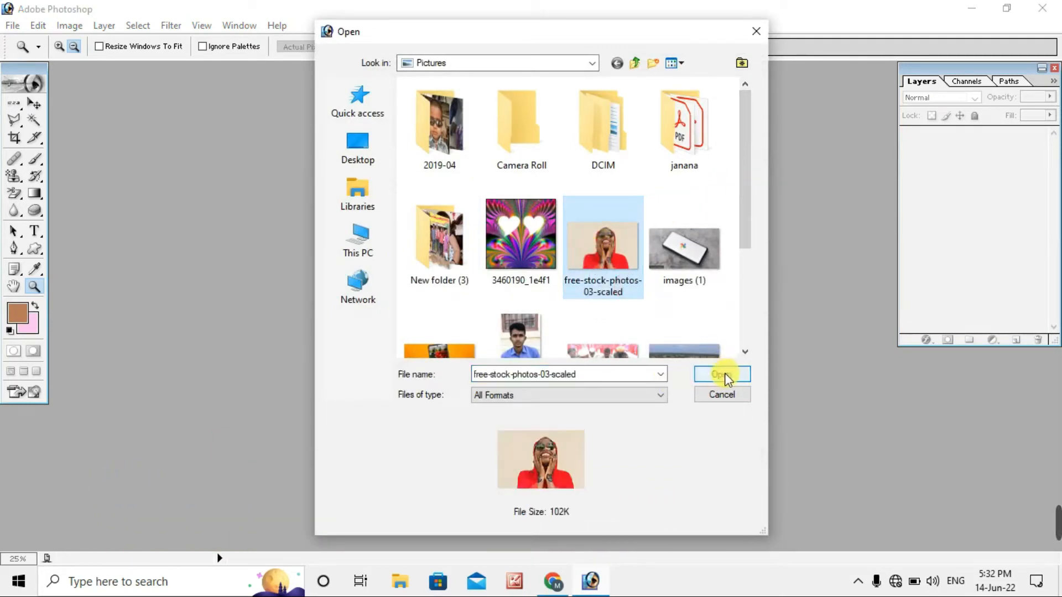
{"action": "left_click", "coordinate": [725, 373]}
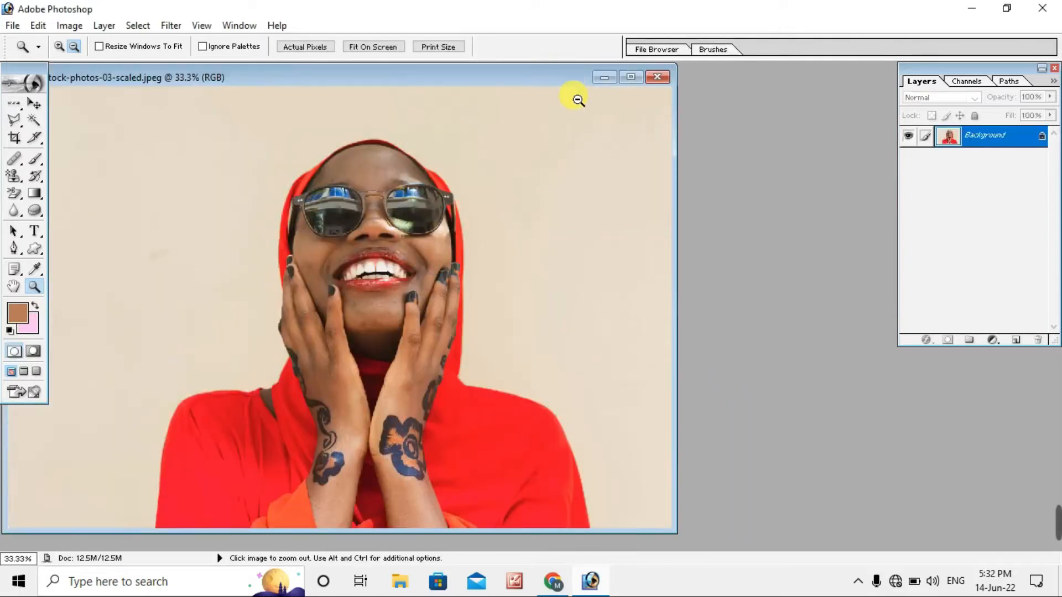
{"action": "left_click", "coordinate": [631, 76]}
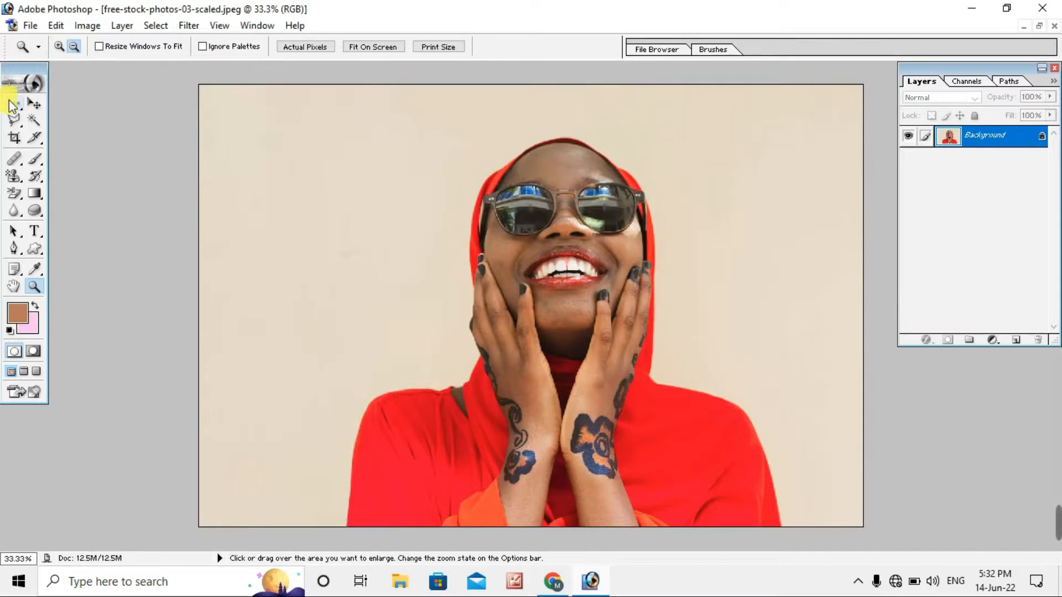
Step: Select a rectangular patch of plain background beside the woman's head with the Rectangular Marquee tool
{"action": "left_click", "coordinate": [11, 106]}
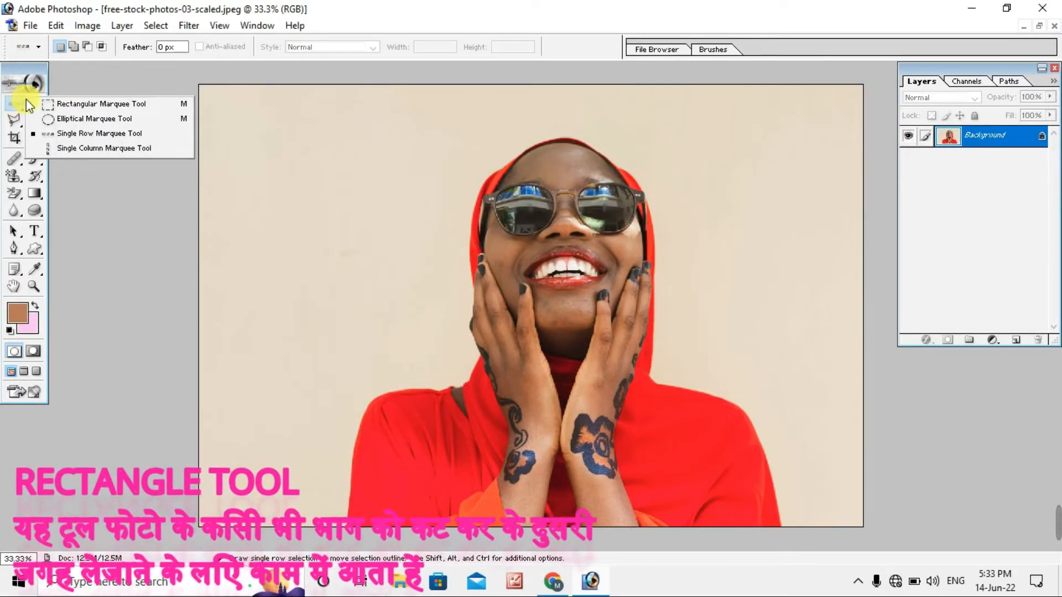
{"action": "left_click", "coordinate": [118, 105]}
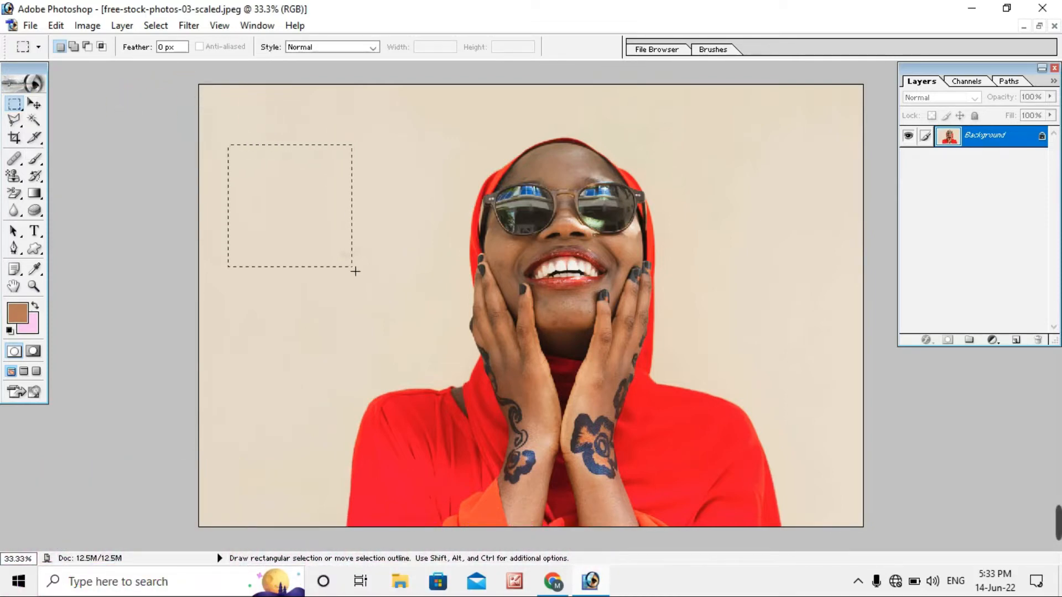
{"action": "left_click_drag", "start_coordinate": [355, 271], "coordinate": [430, 292]}
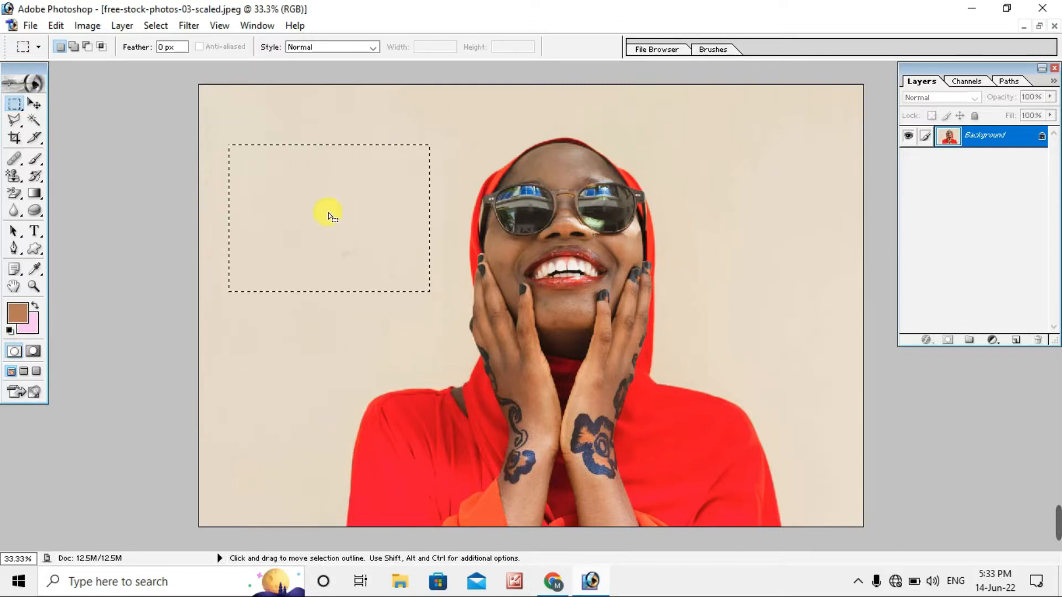
Step: Try moving the selected background patch over the woman's face, return it to its original place and deselect it
{"action": "left_click", "coordinate": [34, 102]}
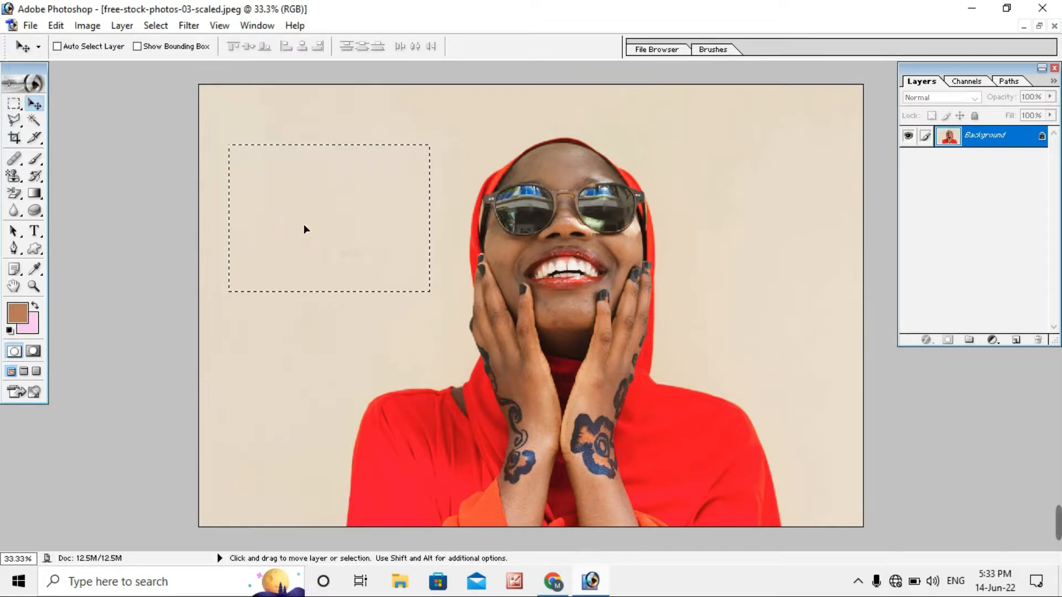
{"action": "left_click_drag", "start_coordinate": [304, 228], "coordinate": [538, 218]}
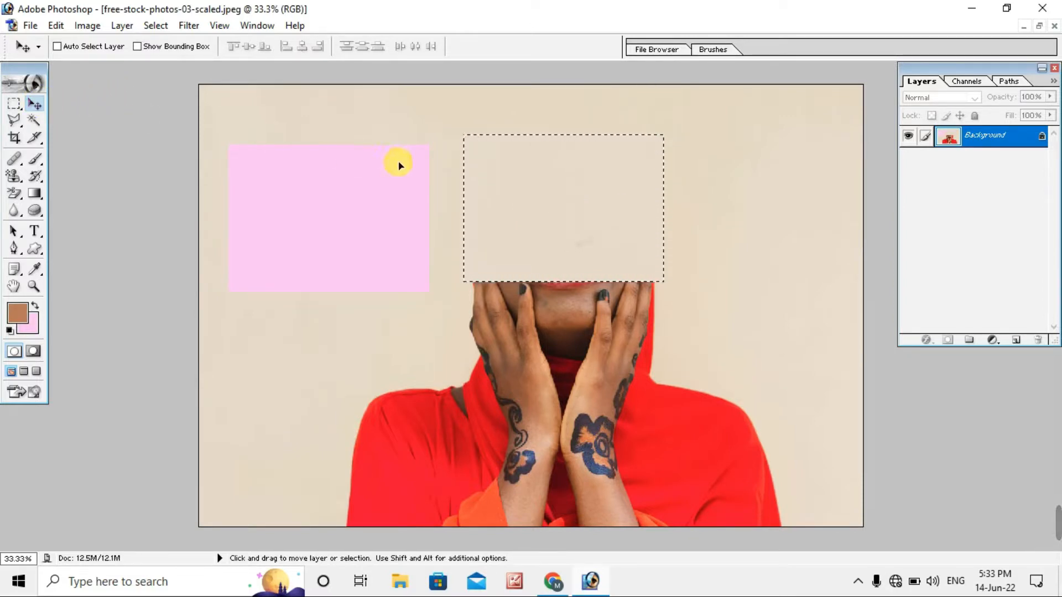
{"action": "left_click_drag", "start_coordinate": [588, 209], "coordinate": [360, 221]}
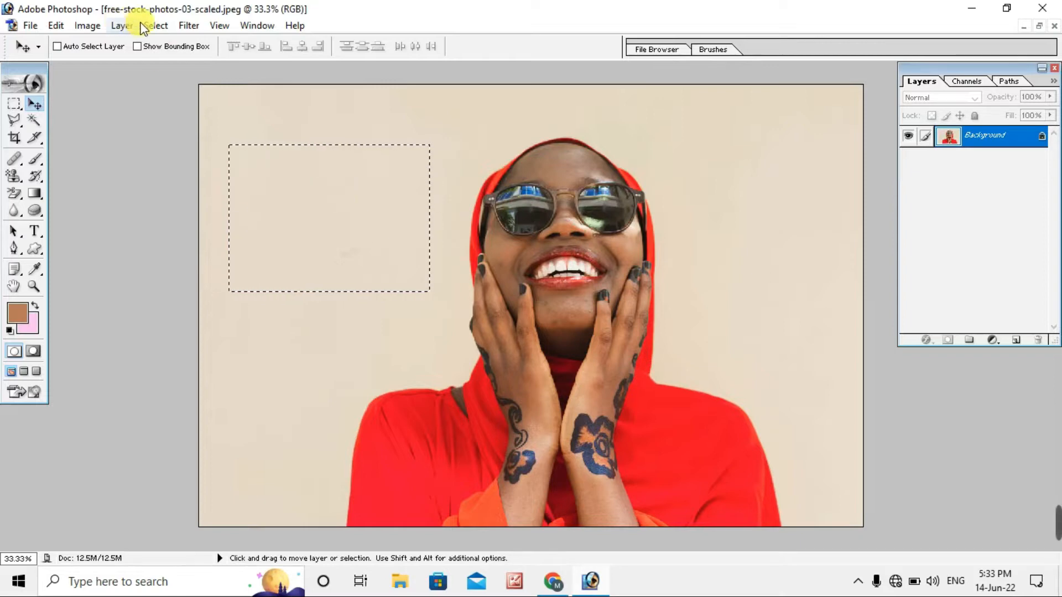
{"action": "left_click", "coordinate": [155, 26]}
{"action": "left_click", "coordinate": [182, 57]}
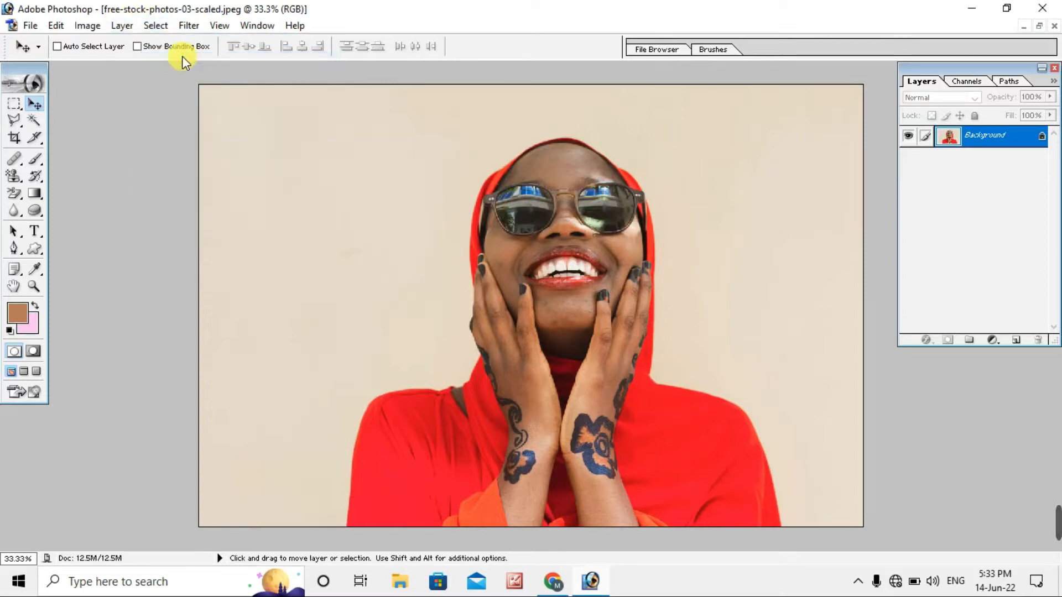
Step: Select another rectangular patch of background beside the head and try moving its contents with the Move tool
{"action": "left_click", "coordinate": [35, 104]}
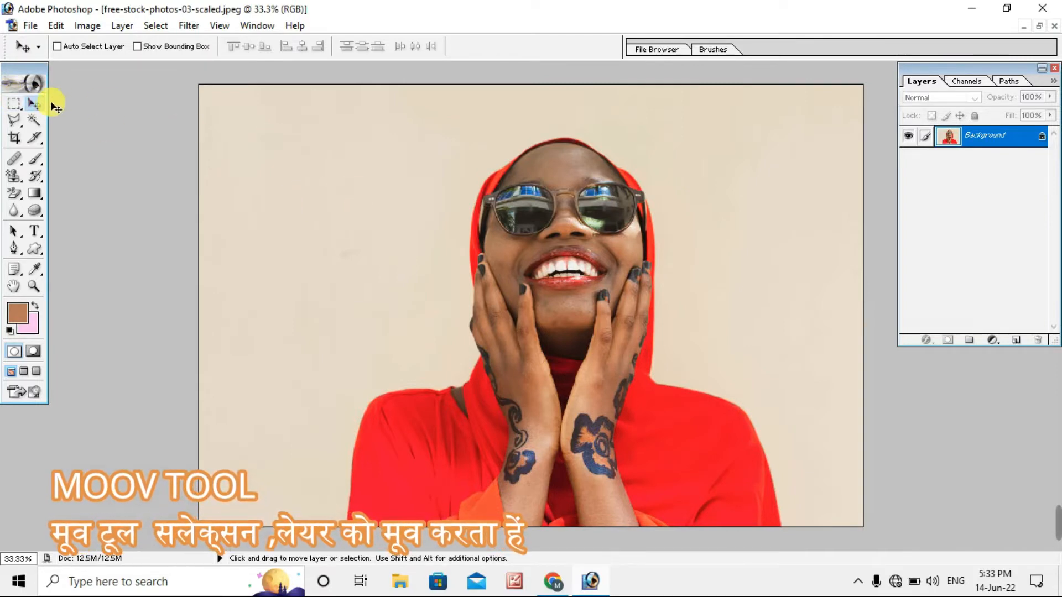
{"action": "left_click", "coordinate": [13, 104]}
{"action": "left_click", "coordinate": [96, 105]}
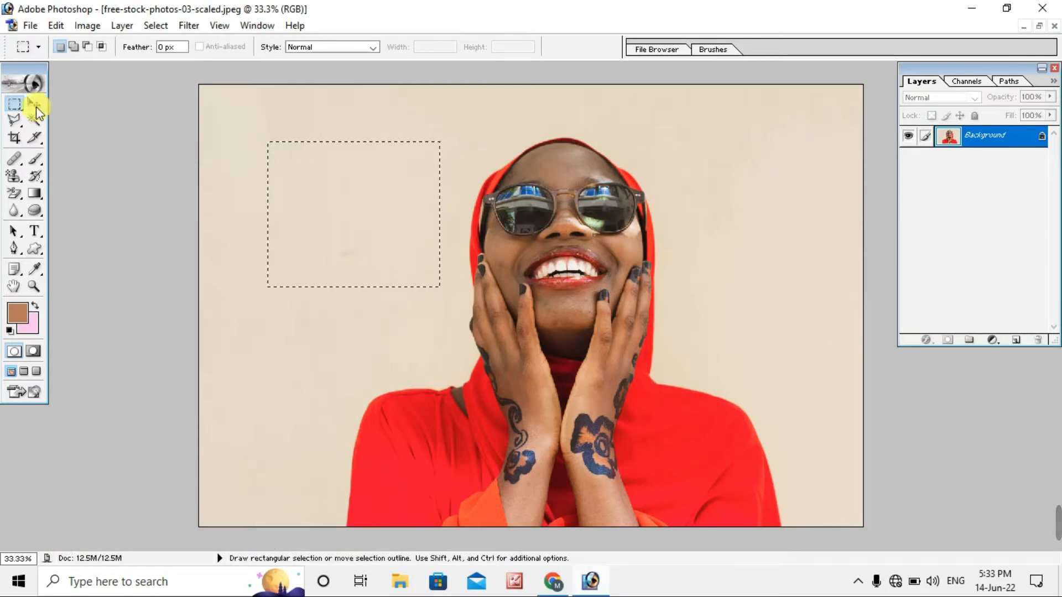
{"action": "left_click", "coordinate": [34, 104]}
{"action": "left_click_drag", "start_coordinate": [334, 198], "coordinate": [361, 213]}
{"action": "left_click_drag", "start_coordinate": [442, 195], "coordinate": [324, 189]}
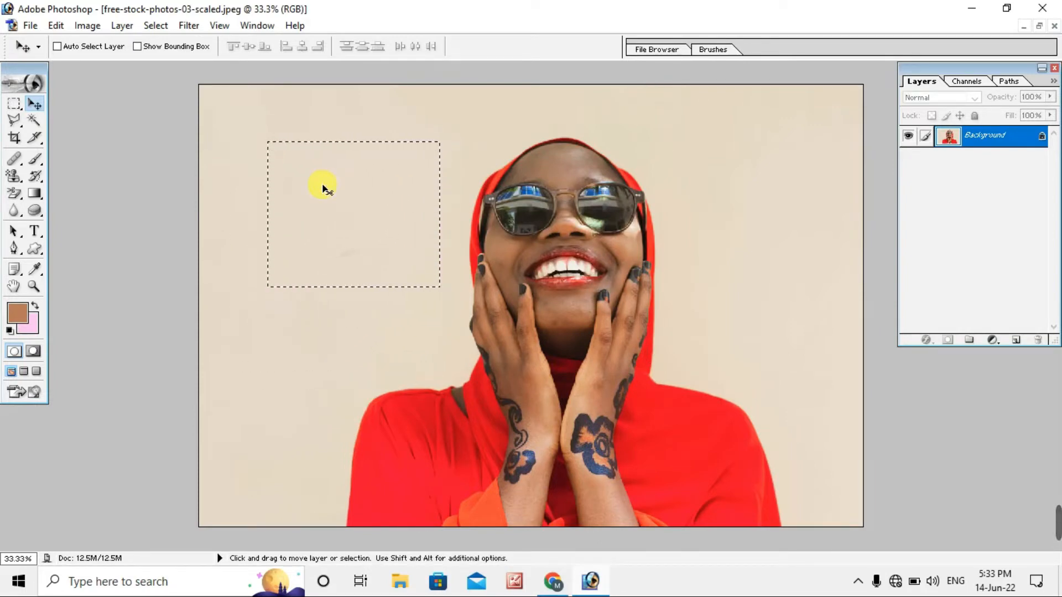
Step: Replace the rectangular selection with a freehand Lasso selection on the background beside the head and try moving its contents
{"action": "left_click_drag", "start_coordinate": [12, 121], "coordinate": [62, 119]}
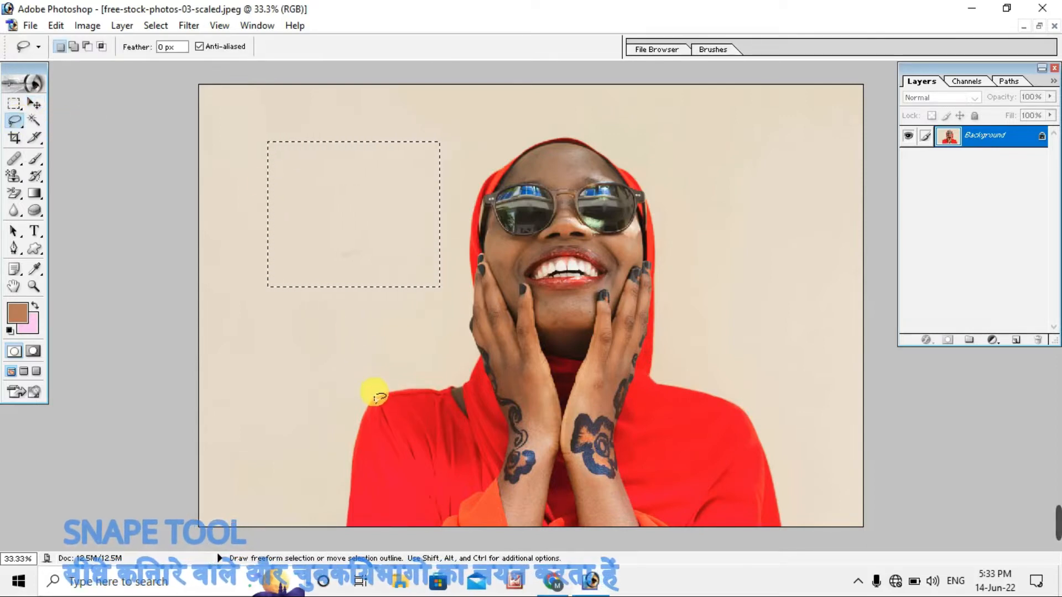
{"action": "left_click", "coordinate": [154, 25]}
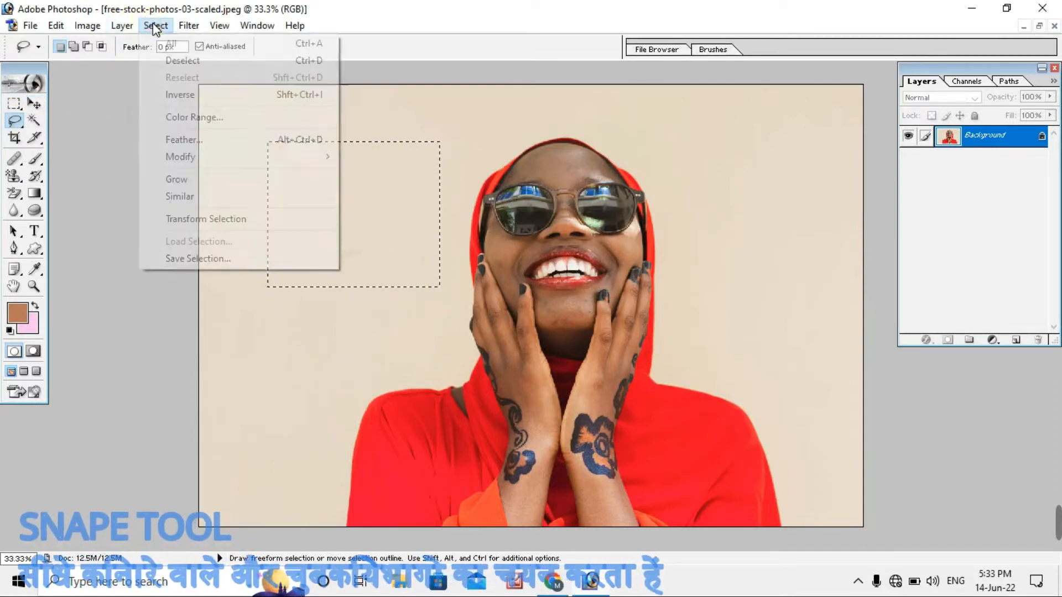
{"action": "left_click", "coordinate": [184, 57]}
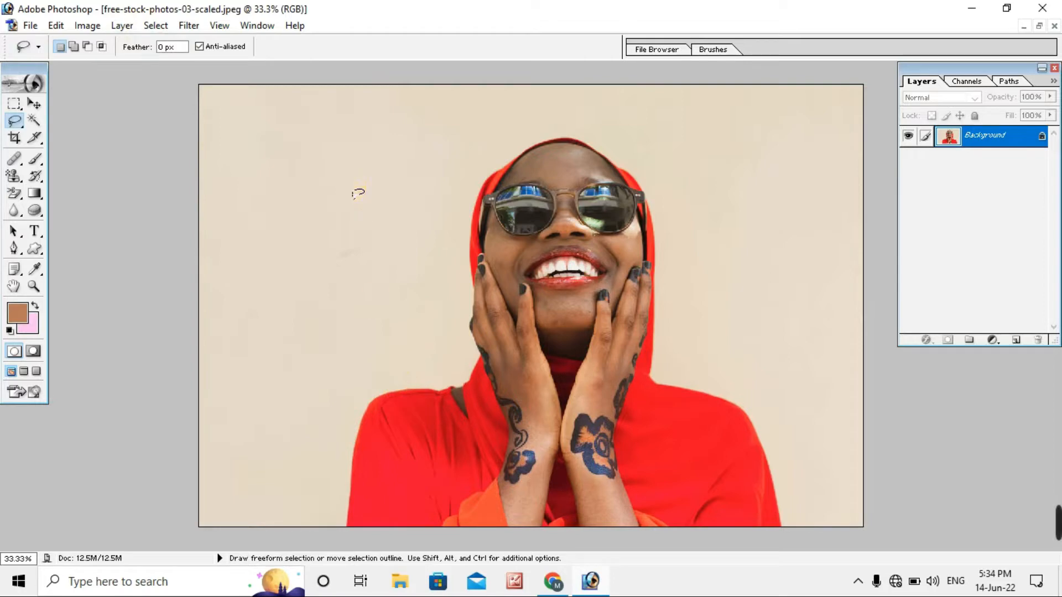
{"action": "left_click_drag", "start_coordinate": [354, 192], "coordinate": [353, 189]}
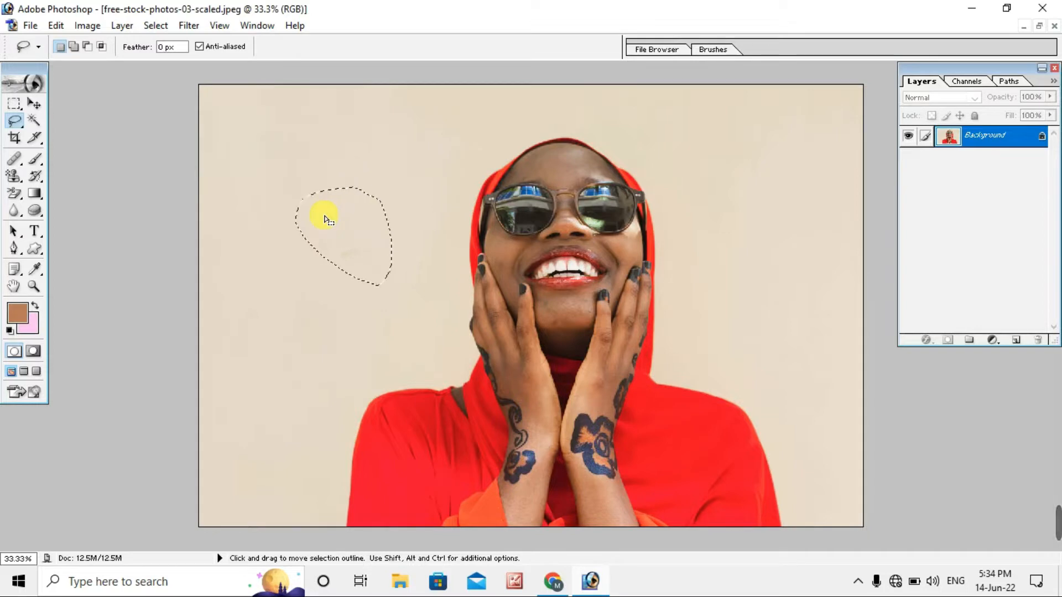
{"action": "left_click", "coordinate": [30, 102]}
{"action": "mouse_move", "coordinate": [363, 244]}
{"action": "left_mouse_down"}
{"action": "mouse_move", "coordinate": [514, 154]}
{"action": "mouse_move", "coordinate": [381, 202]}
{"action": "mouse_move", "coordinate": [353, 231]}
{"action": "left_mouse_up"}
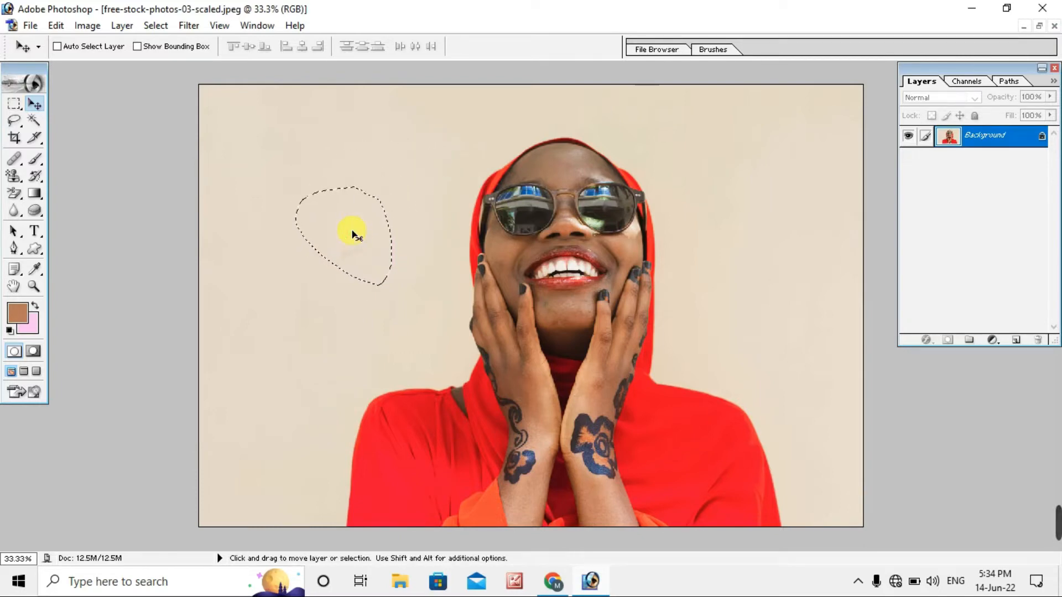
Step: Replace the freehand selection with a Polygonal Lasso selection of the background between shoulder and hand, and undo clearing its contents
{"action": "left_click", "coordinate": [16, 123]}
{"action": "left_click_drag", "start_coordinate": [16, 123], "coordinate": [107, 134]}
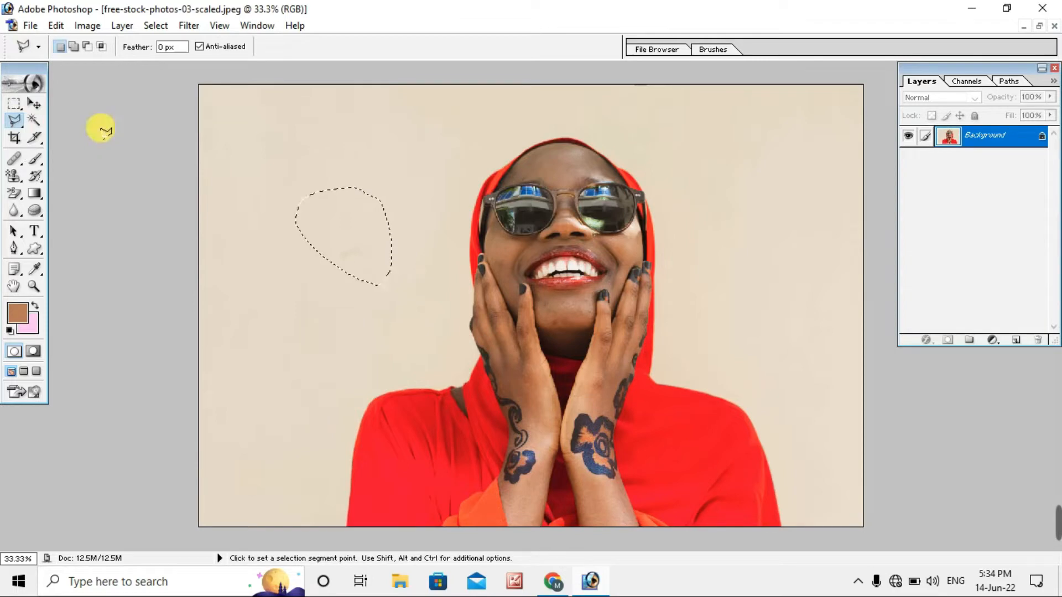
{"action": "left_click", "coordinate": [156, 26]}
{"action": "left_click", "coordinate": [198, 62]}
{"action": "left_click_drag", "start_coordinate": [14, 120], "coordinate": [99, 137]}
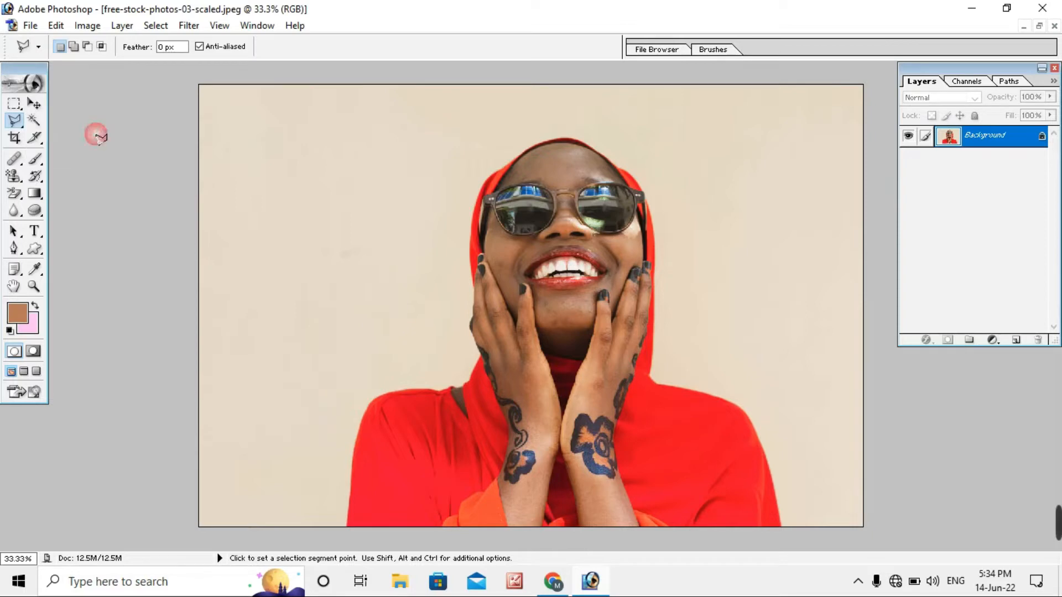
{"action": "left_click", "coordinate": [381, 395]}
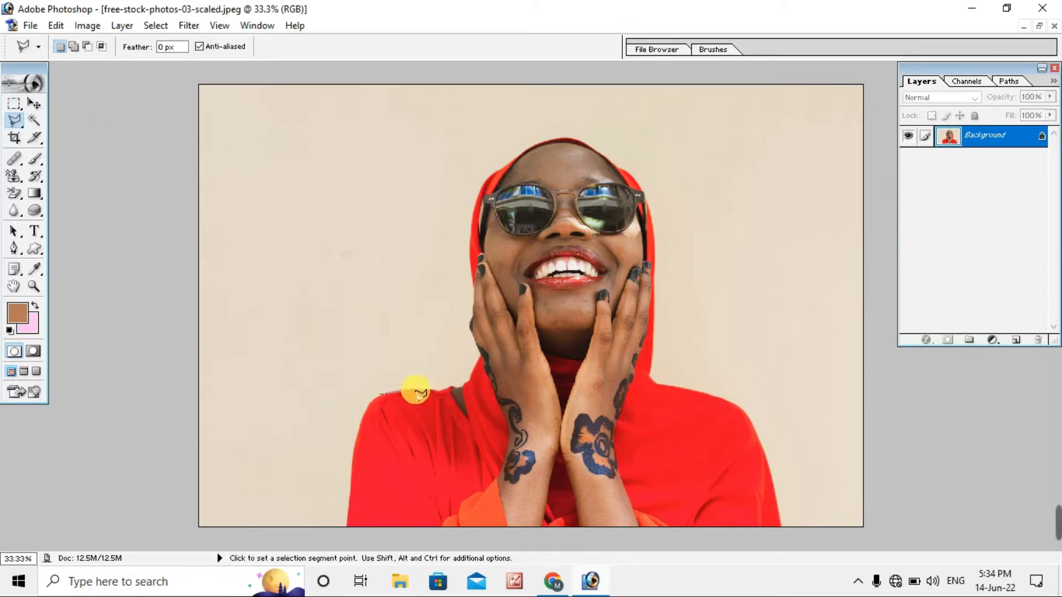
{"action": "left_click", "coordinate": [430, 391]}
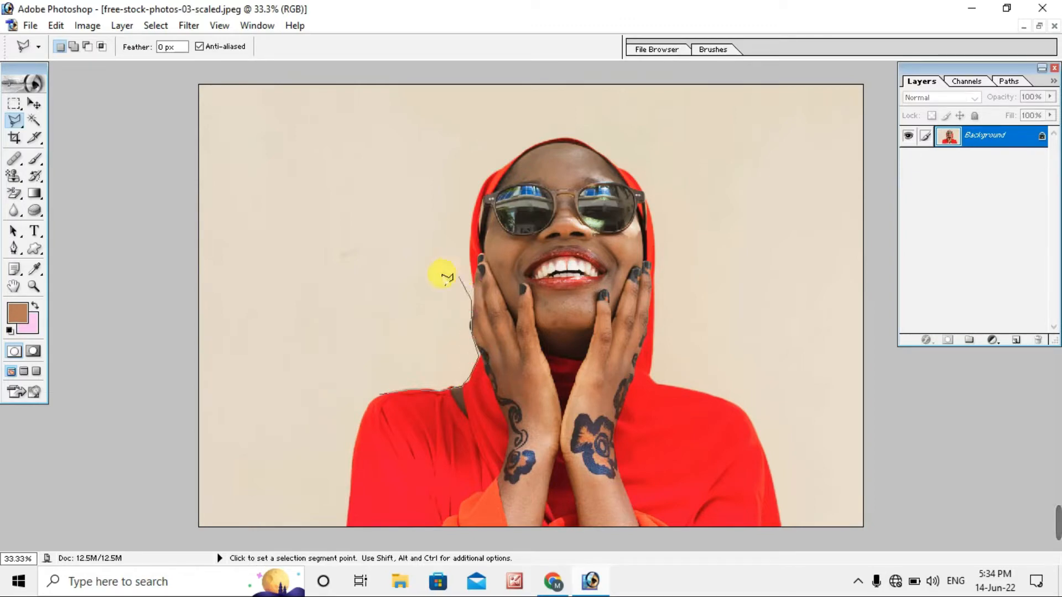
{"action": "left_click", "coordinate": [425, 276]}
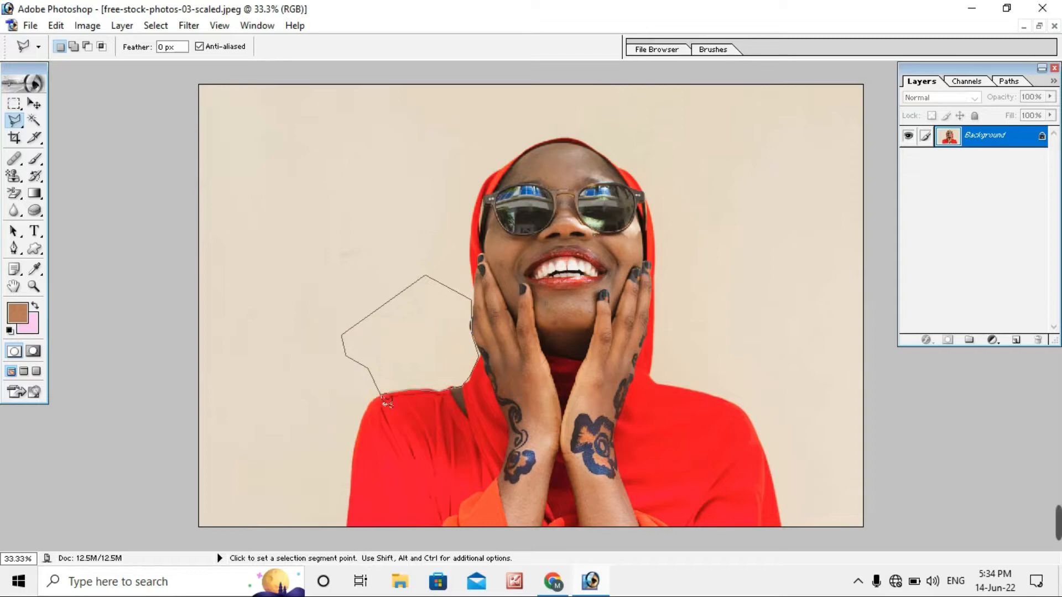
{"action": "left_click", "coordinate": [387, 401]}
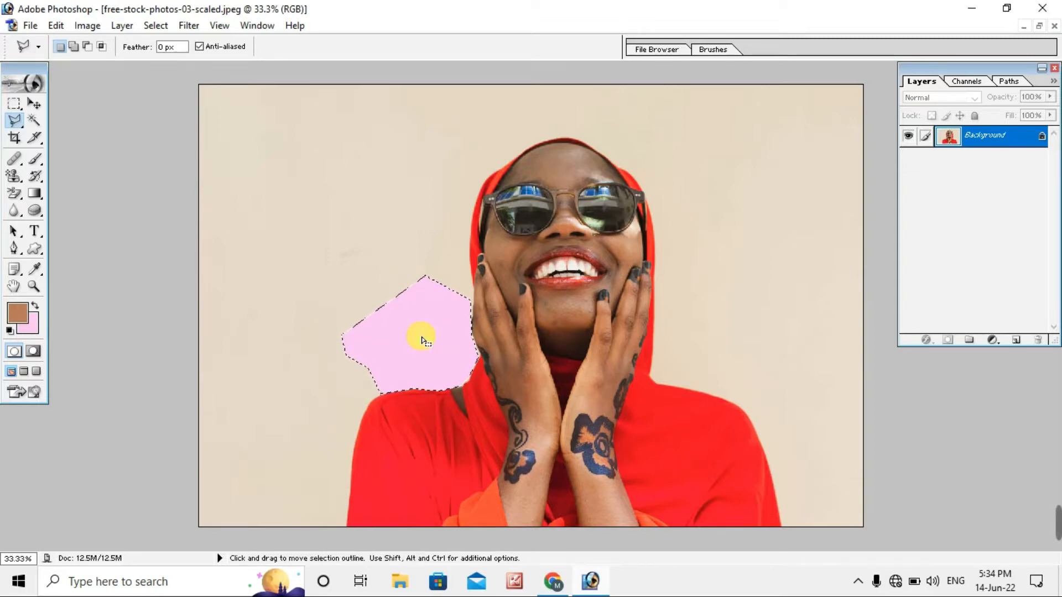
{"action": "key", "text": "ctrl+z"}
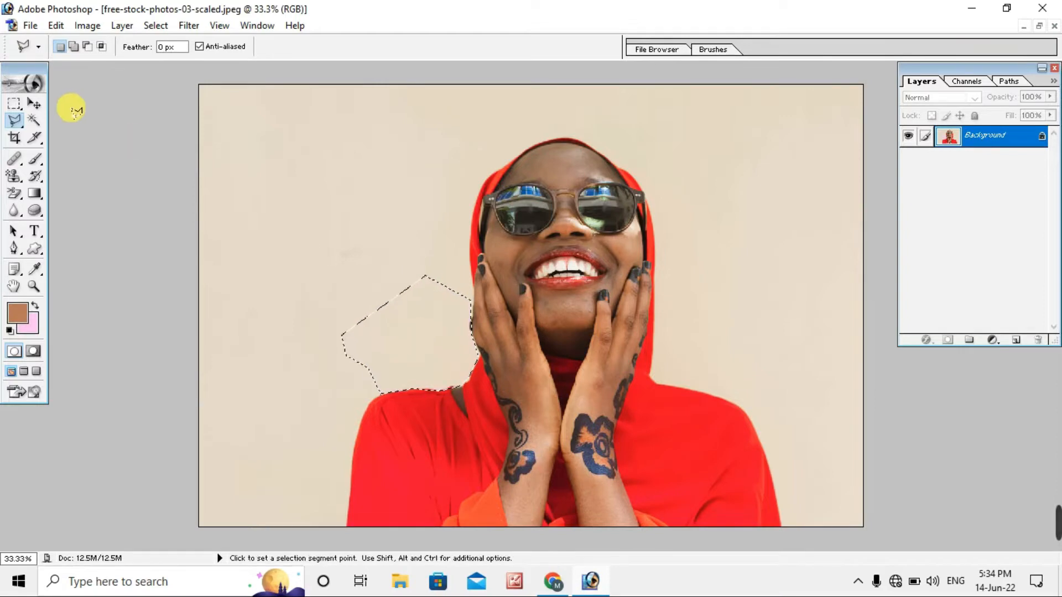
Step: Try moving the polygonal area's contents up across the background, undo the move and deselect the area
{"action": "left_click", "coordinate": [34, 103]}
{"action": "mouse_move", "coordinate": [386, 339]}
{"action": "left_mouse_down"}
{"action": "mouse_move", "coordinate": [209, 253]}
{"action": "mouse_move", "coordinate": [324, 263]}
{"action": "mouse_move", "coordinate": [299, 247]}
{"action": "left_mouse_up"}
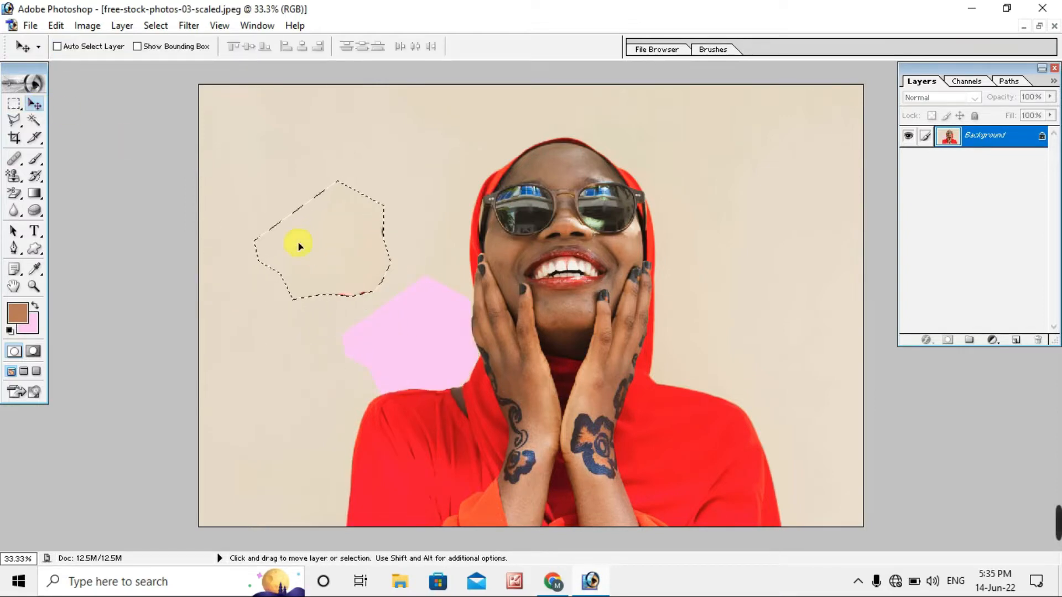
{"action": "key", "text": "ctrl+z"}
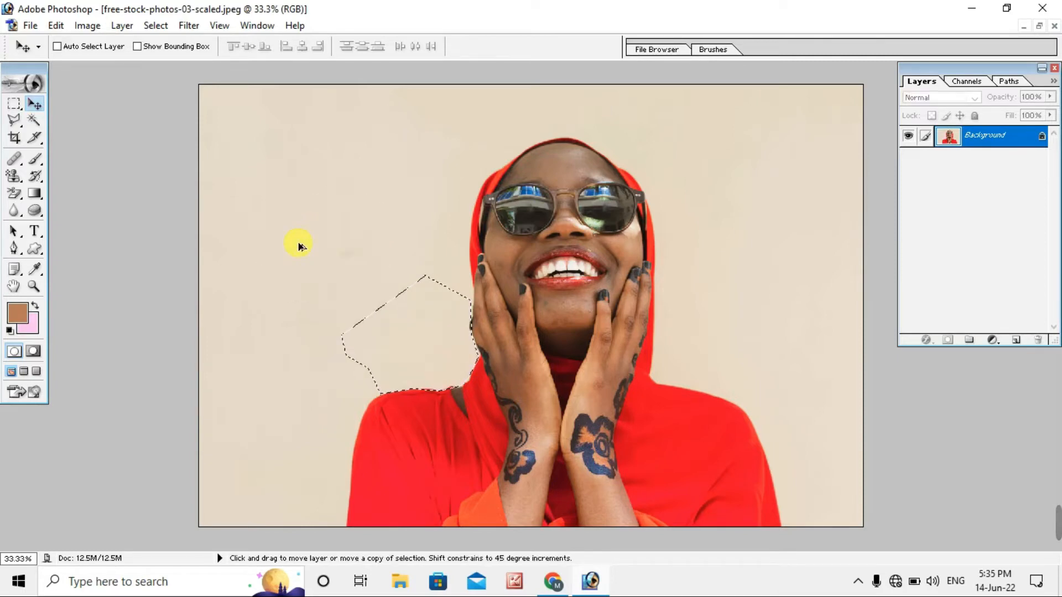
{"action": "left_click", "coordinate": [155, 25]}
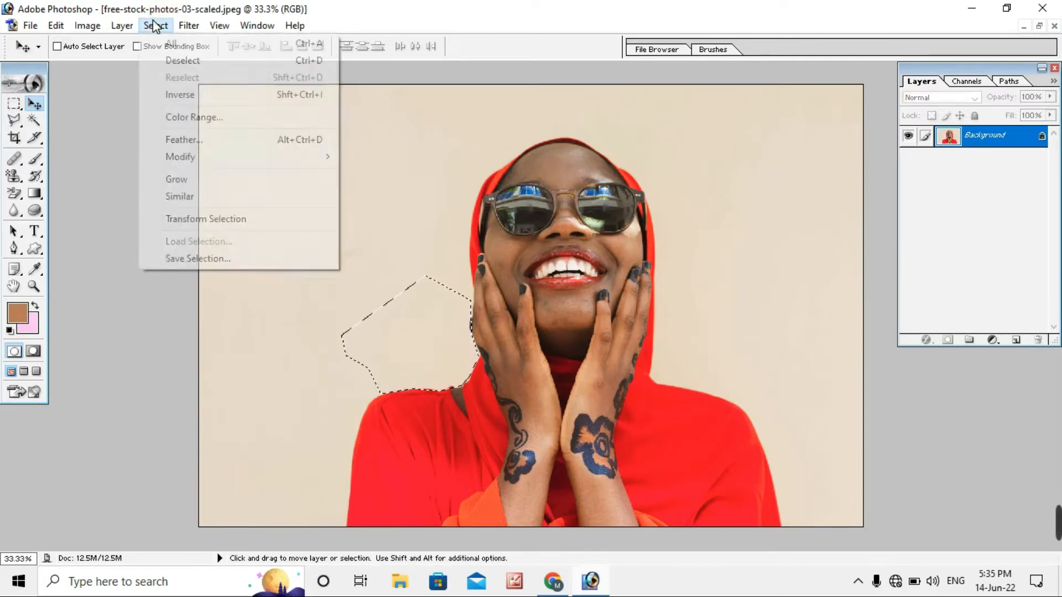
{"action": "left_click", "coordinate": [184, 58]}
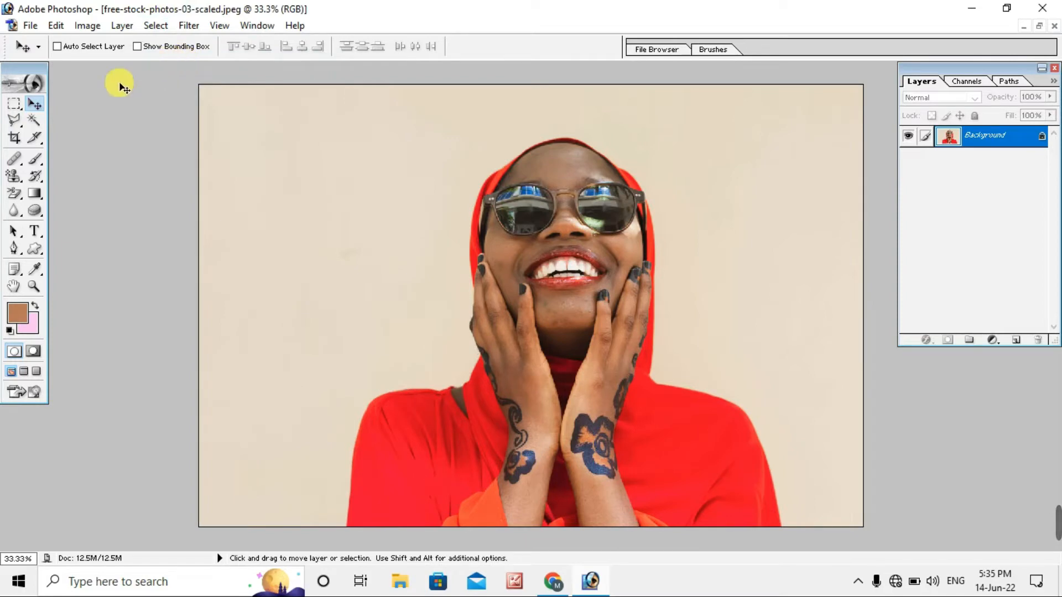
Step: Select the whole beige background with the Magic Wand at tolerance 32 and fill it with the brown foreground colour
{"action": "left_click", "coordinate": [36, 122]}
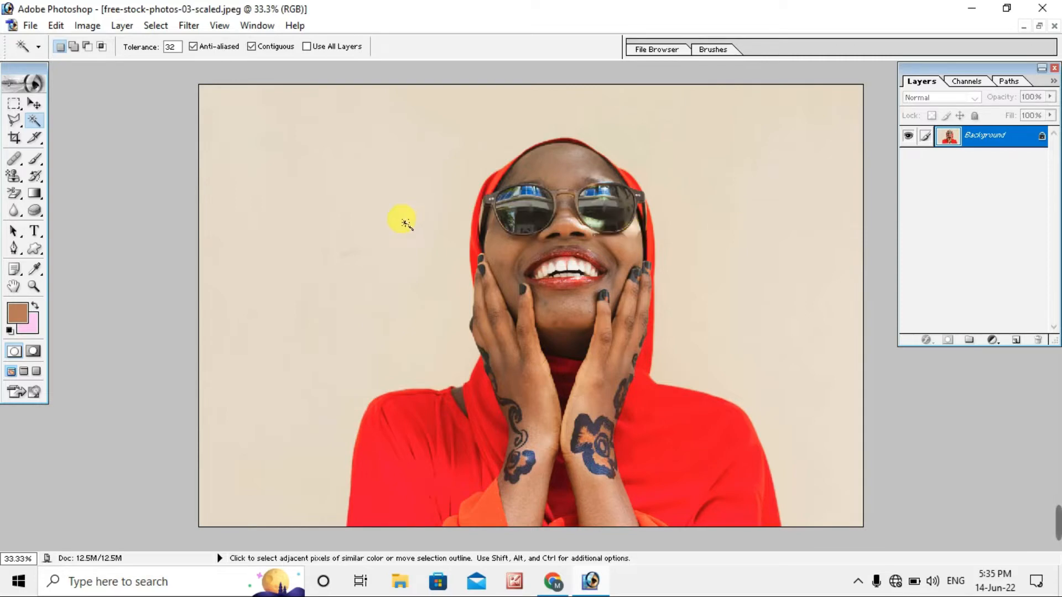
{"action": "left_click", "coordinate": [380, 195]}
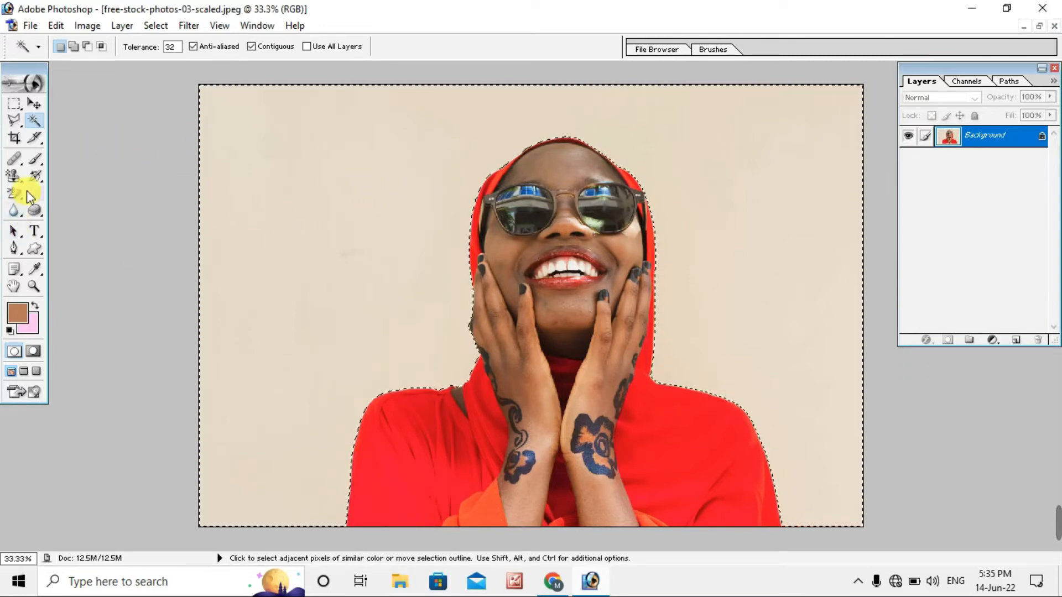
{"action": "left_click_drag", "start_coordinate": [33, 198], "coordinate": [94, 209]}
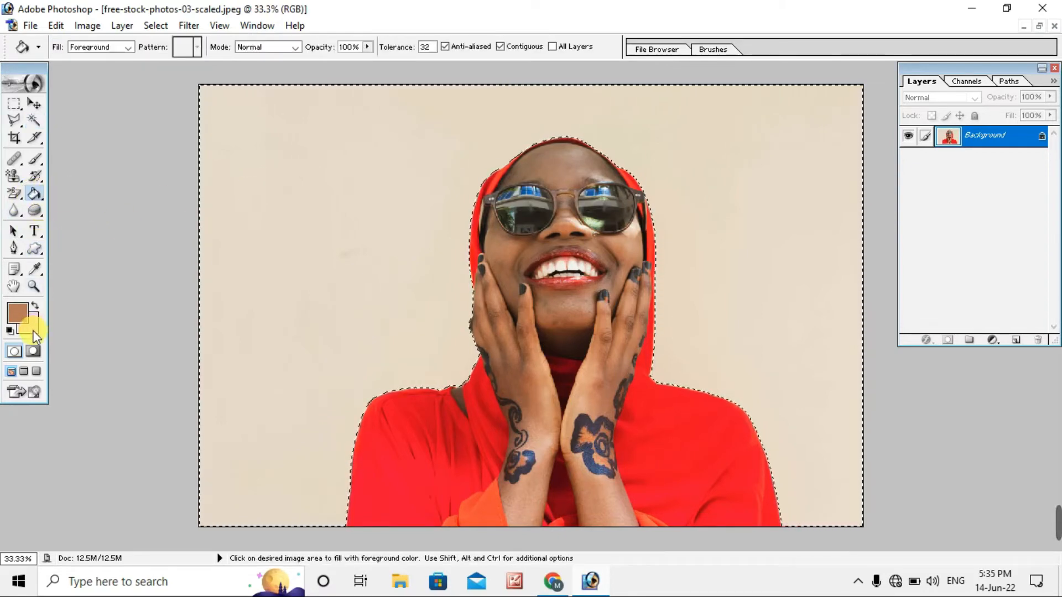
{"action": "left_click", "coordinate": [309, 267]}
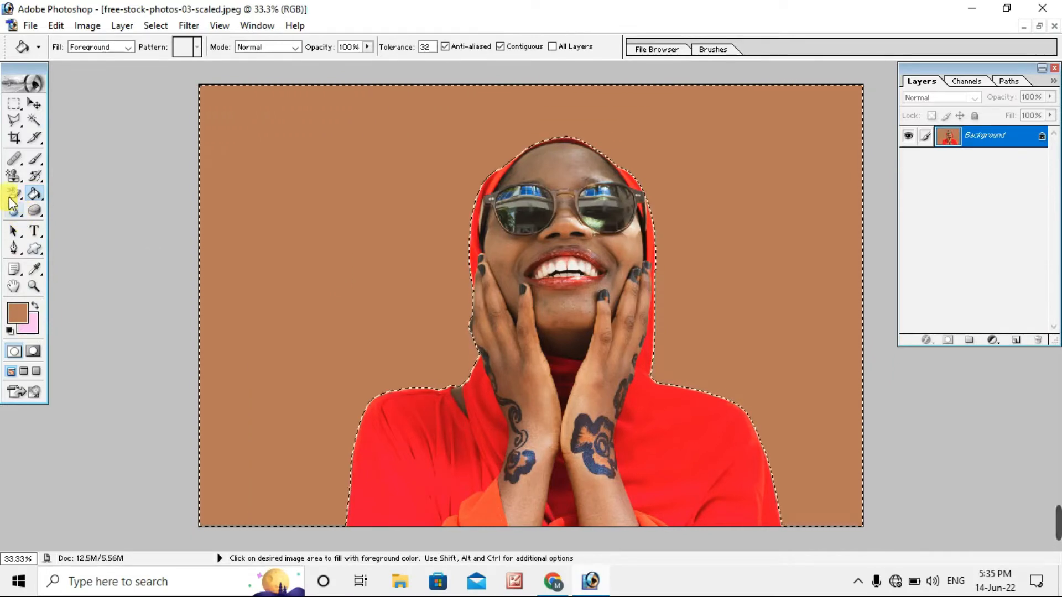
Step: Fill the selected background with a black-to-white linear gradient running diagonally across the photo
{"action": "left_click_drag", "start_coordinate": [35, 192], "coordinate": [87, 191]}
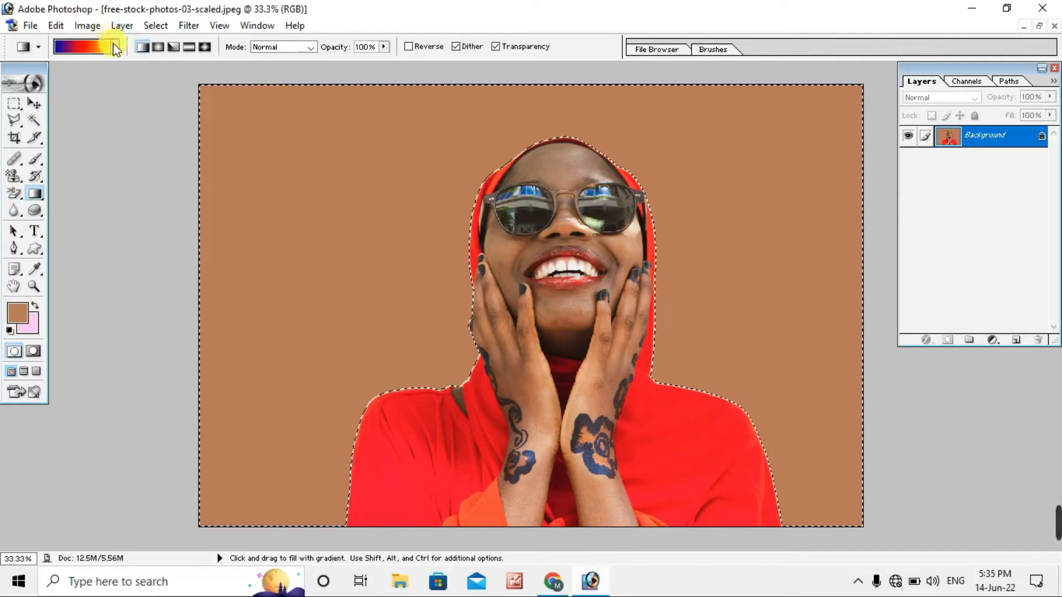
{"action": "left_click", "coordinate": [115, 46]}
{"action": "left_click", "coordinate": [89, 81]}
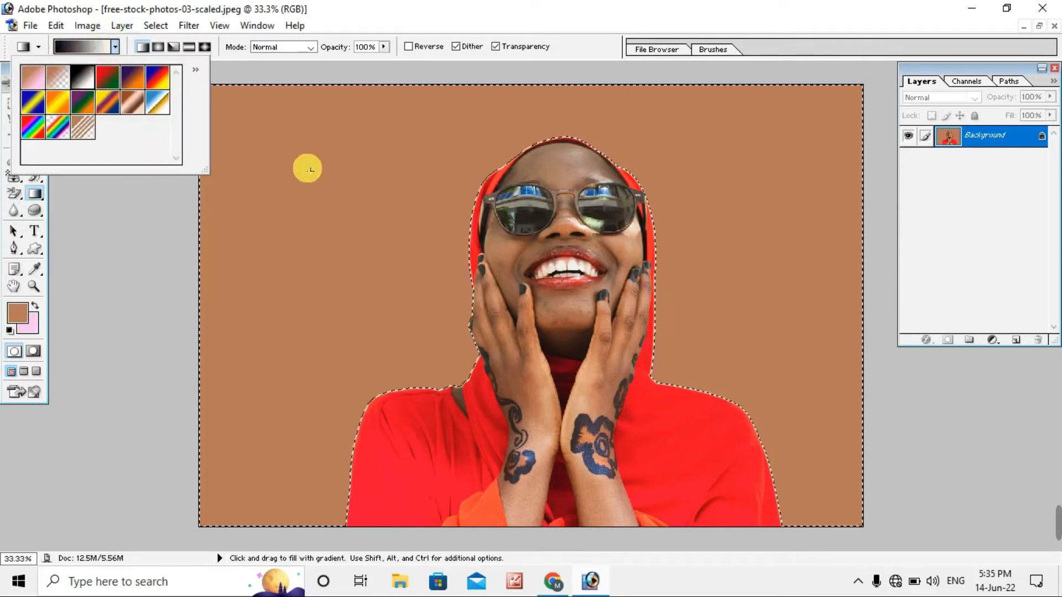
{"action": "left_click", "coordinate": [300, 149]}
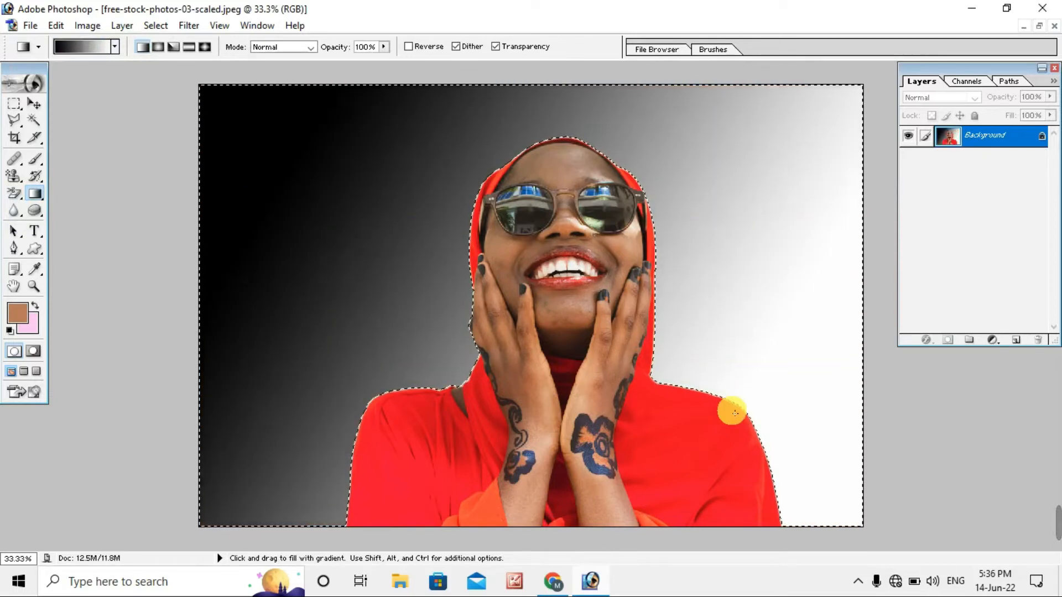
Step: Undo the gradient and brown fills on the background and deselect it
{"action": "key", "text": "ctrl"}
{"action": "key", "text": "ctrl+z"}
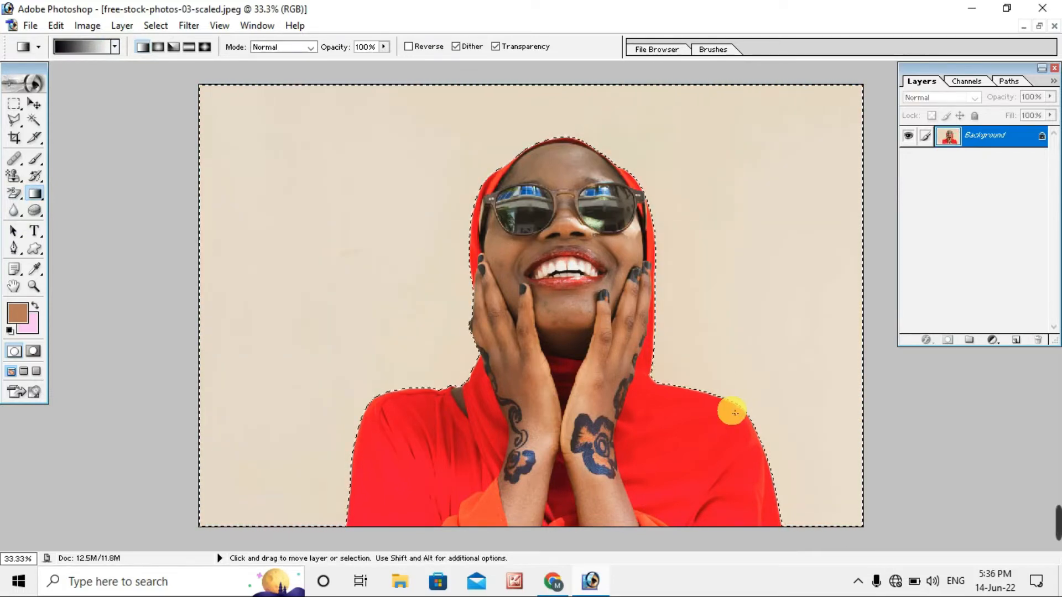
{"action": "left_click", "coordinate": [153, 26]}
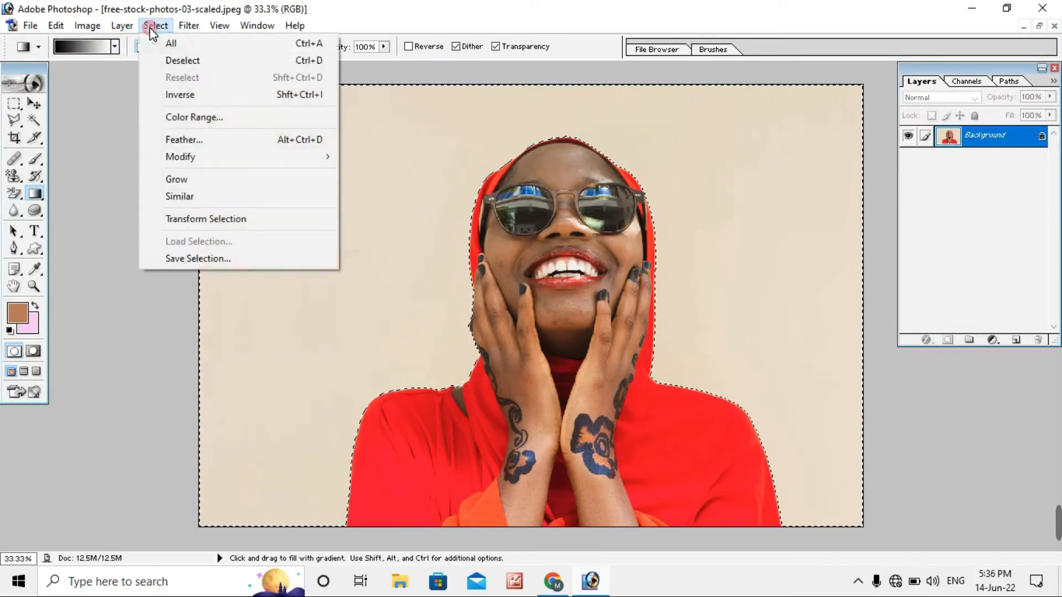
{"action": "left_click", "coordinate": [199, 61]}
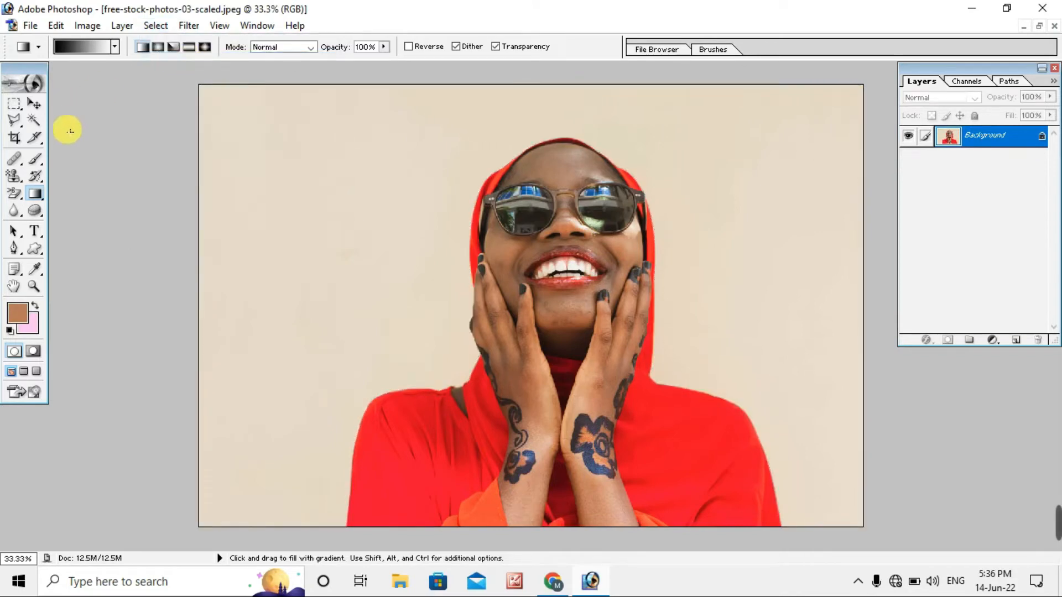
Step: Try one crop frame on the plain background and another around the face and hands, cancelling both
{"action": "left_click", "coordinate": [16, 138]}
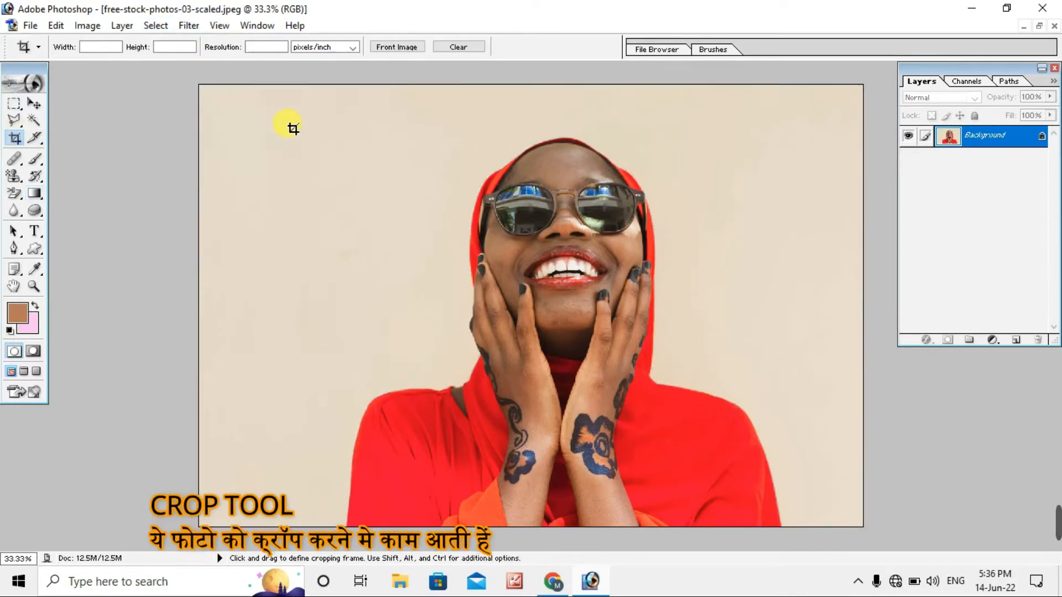
{"action": "mouse_move", "coordinate": [266, 127]}
{"action": "left_mouse_down"}
{"action": "mouse_move", "coordinate": [294, 146]}
{"action": "mouse_move", "coordinate": [410, 293]}
{"action": "mouse_move", "coordinate": [442, 292]}
{"action": "mouse_move", "coordinate": [421, 340]}
{"action": "left_mouse_up"}
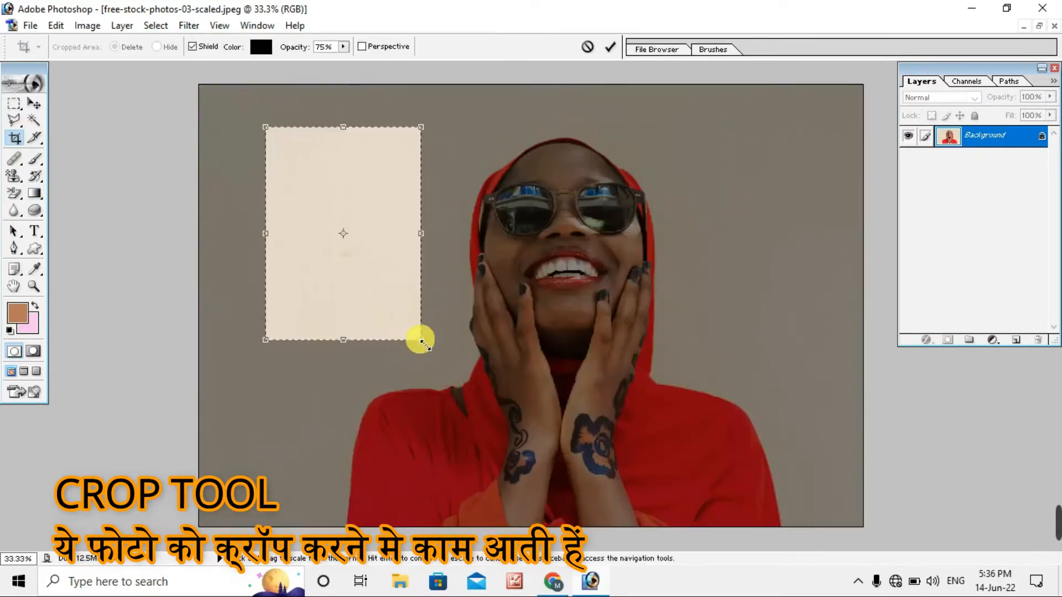
{"action": "left_click", "coordinate": [588, 47]}
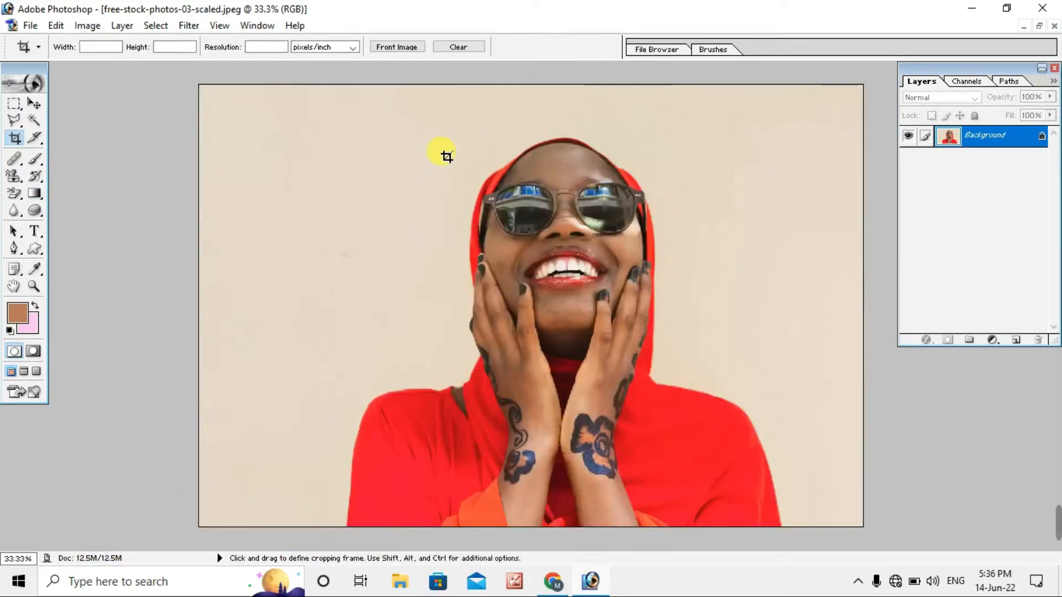
{"action": "left_click_drag", "start_coordinate": [765, 441], "coordinate": [698, 491]}
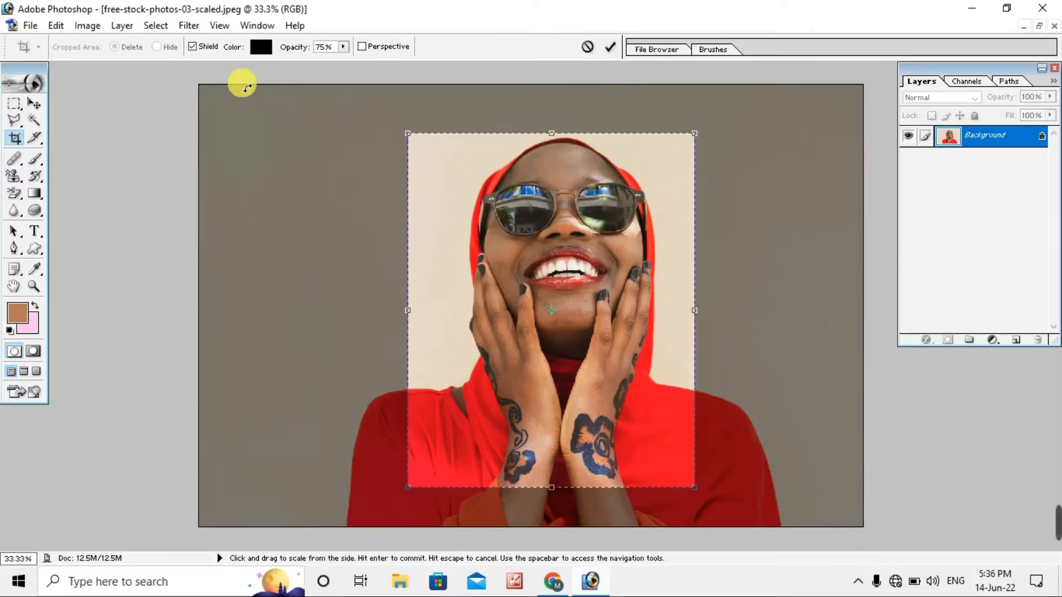
{"action": "left_click", "coordinate": [588, 48]}
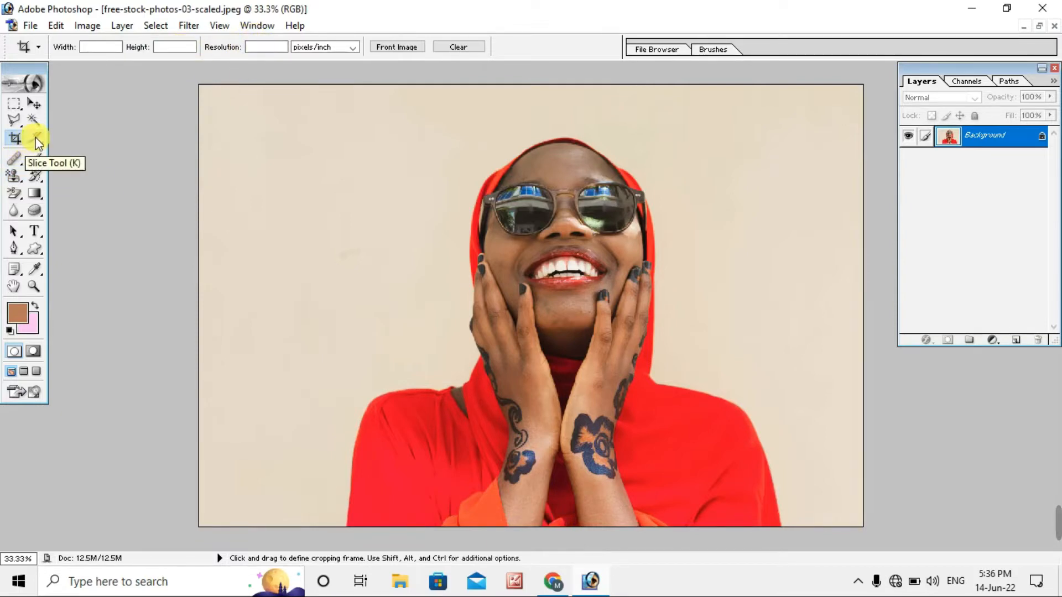
Step: Draw a wide slice across the background and upper face with the Slice tool and delete it
{"action": "left_click_drag", "start_coordinate": [36, 142], "coordinate": [88, 137]}
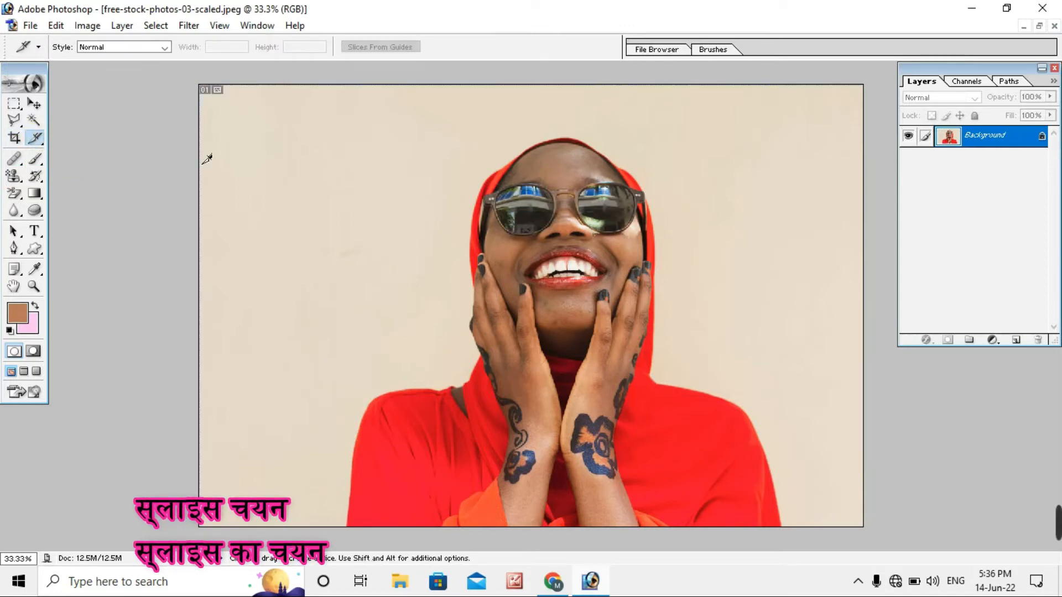
{"action": "left_click_drag", "start_coordinate": [219, 165], "coordinate": [771, 298]}
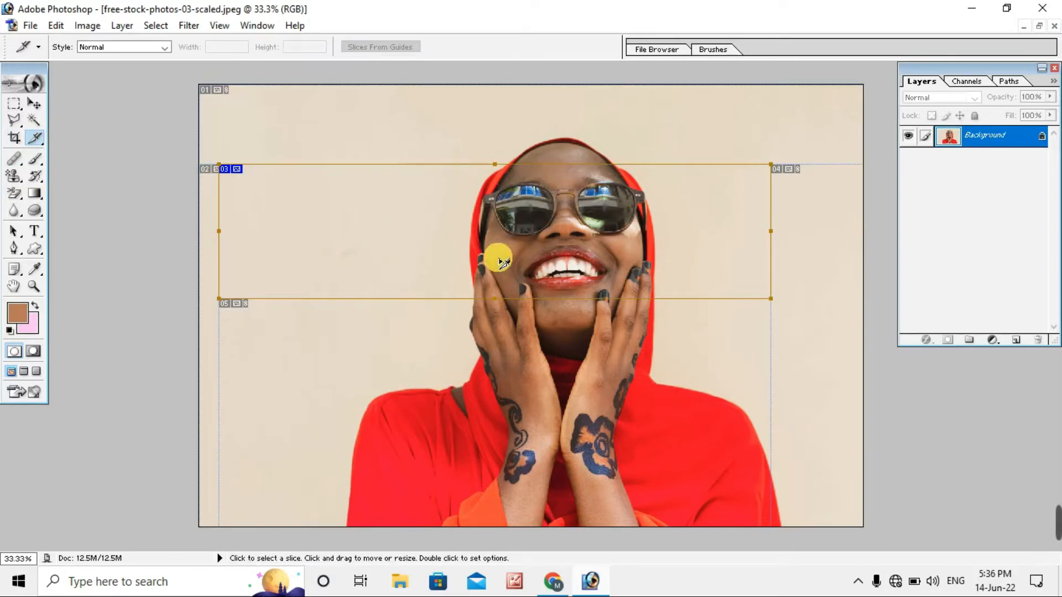
{"action": "key", "text": "alt"}
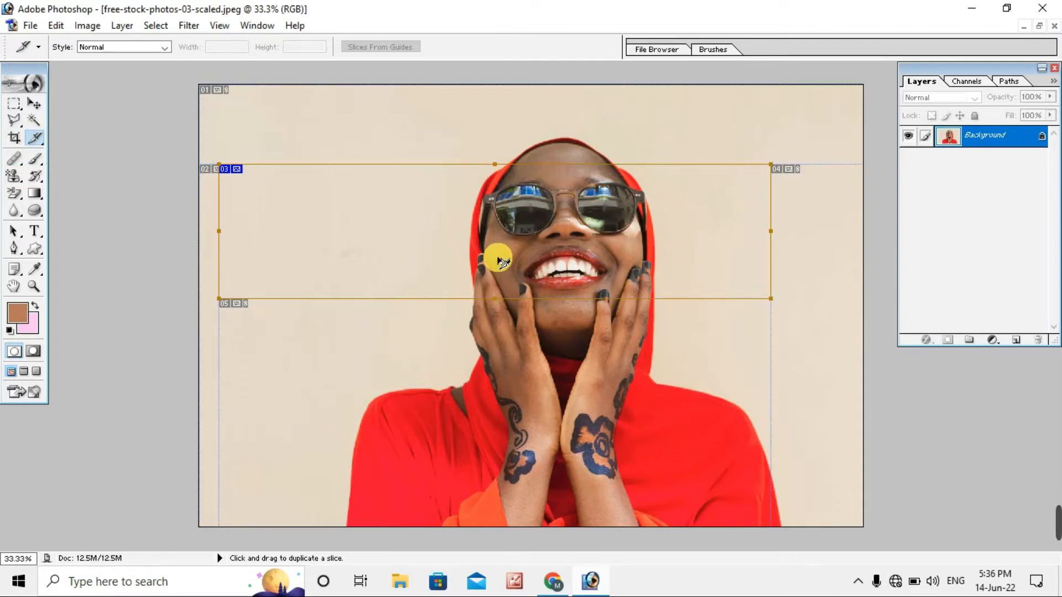
{"action": "key", "text": "Delete"}
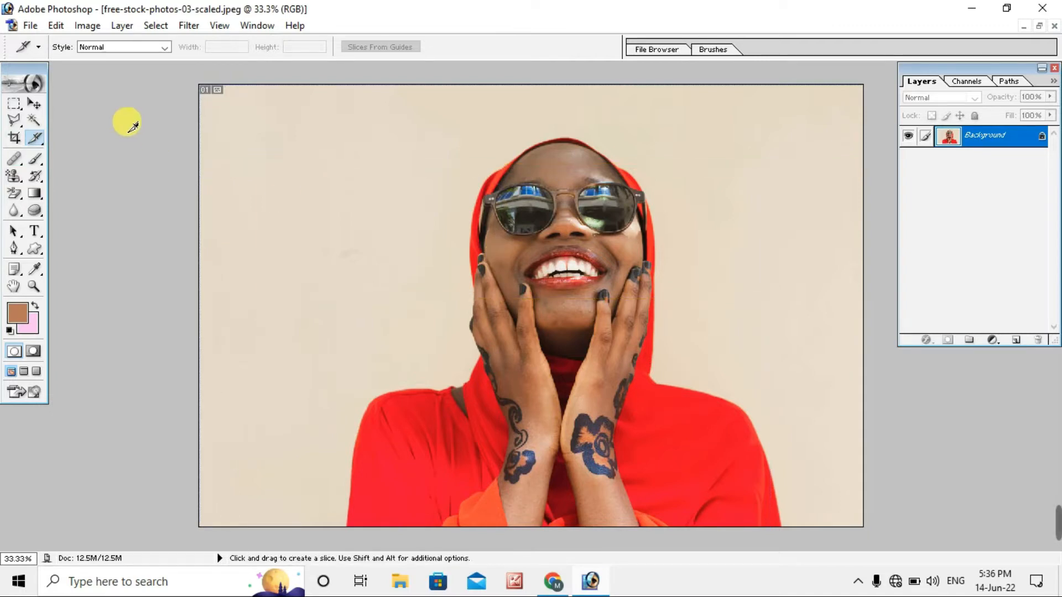
Step: Try the Healing Brush at size 79 on the woman's cheek and dismiss the alert
{"action": "left_click", "coordinate": [14, 165]}
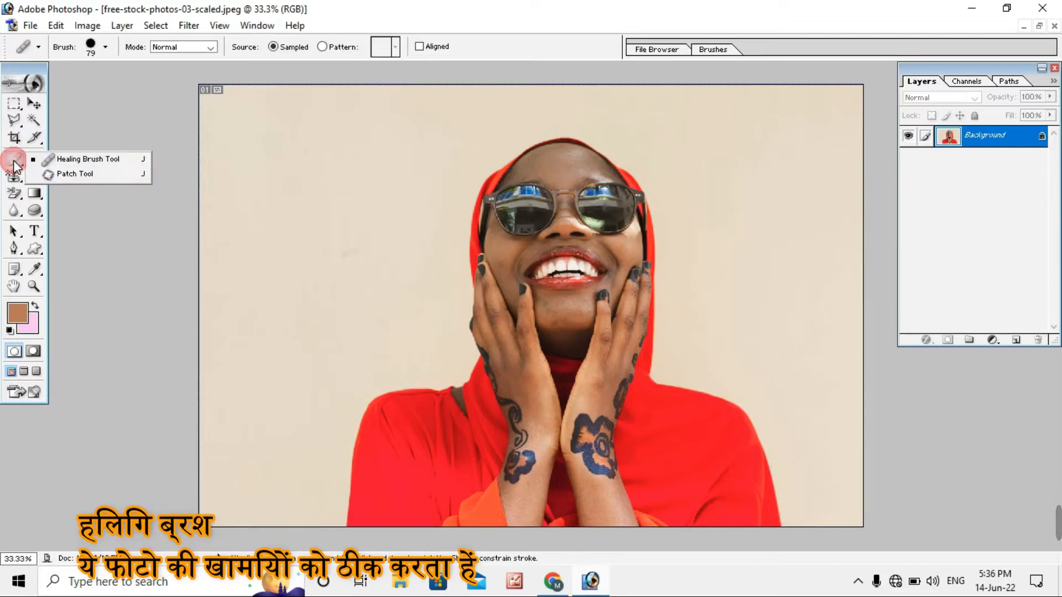
{"action": "left_click", "coordinate": [55, 160]}
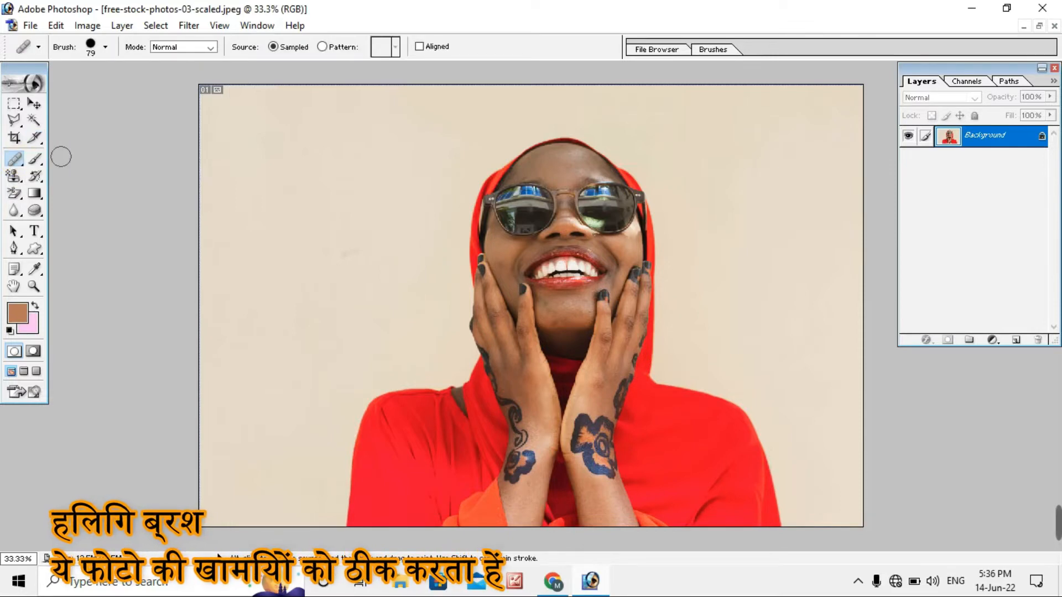
{"action": "left_click", "coordinate": [389, 236], "text": "alt"}
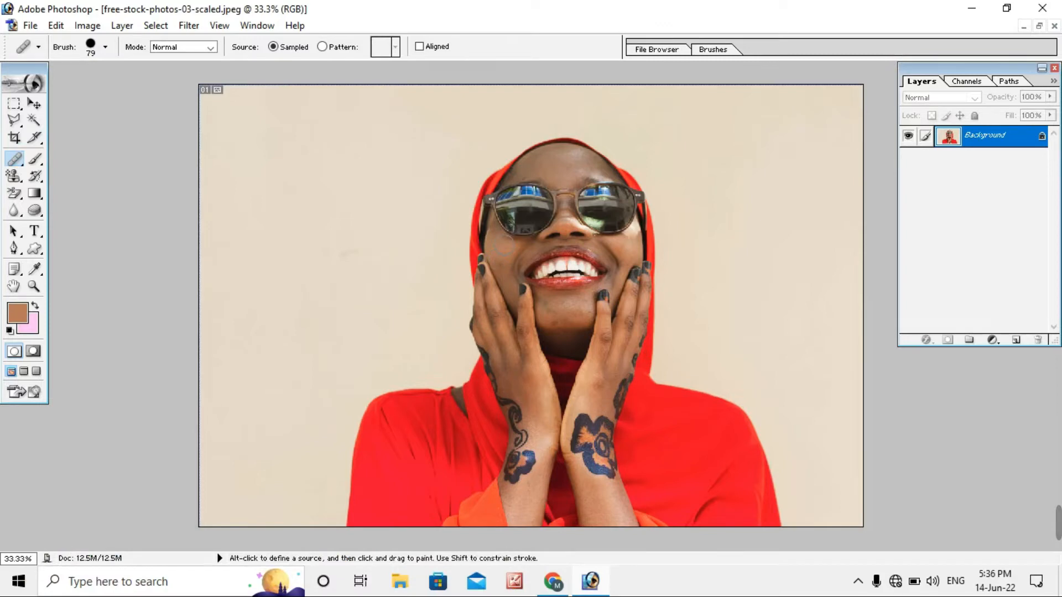
{"action": "left_click", "coordinate": [503, 245]}
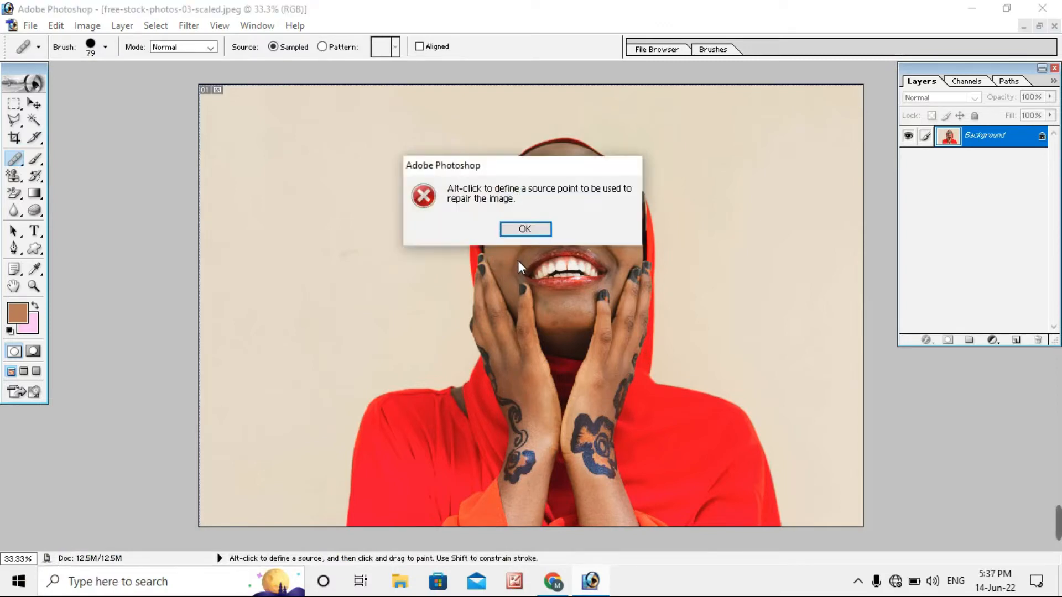
{"action": "left_click", "coordinate": [522, 229]}
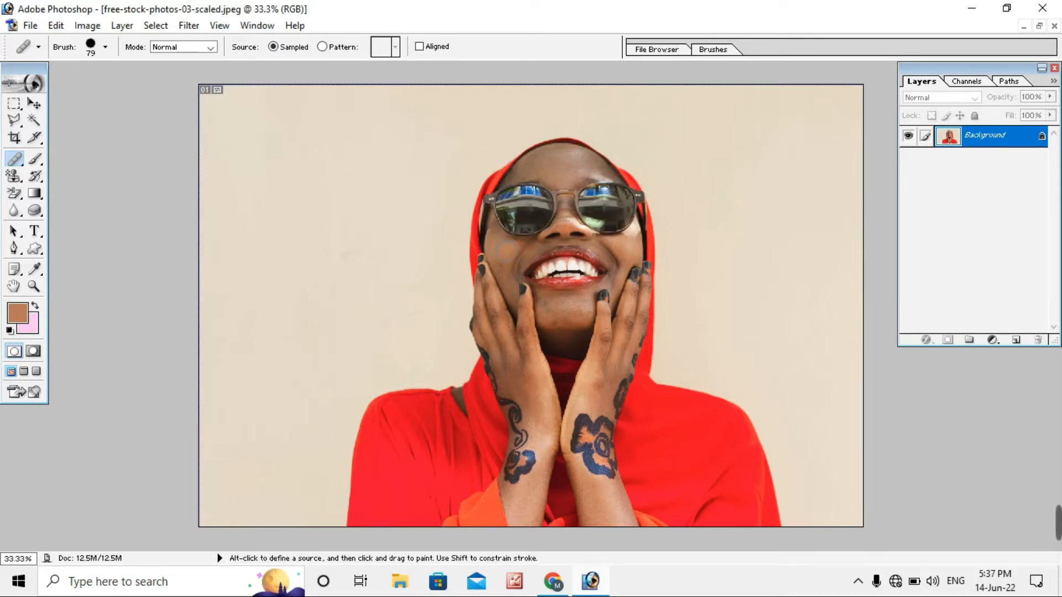
Step: Sample the chin skin with the Healing Brush and paint several strokes over the chin, lower lip and mouth corner
{"action": "left_click", "coordinate": [507, 251], "text": "ctrl"}
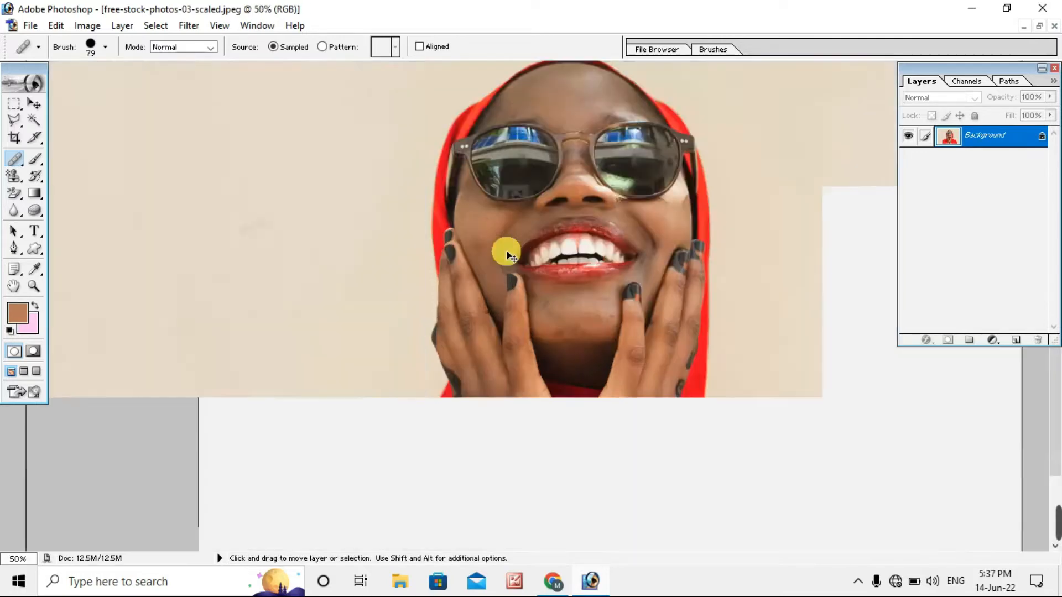
{"action": "left_click", "coordinate": [506, 250], "text": "ctrl"}
{"action": "left_click", "coordinate": [505, 249], "text": "ctrl"}
{"action": "left_click", "coordinate": [505, 249], "text": "ctrl"}
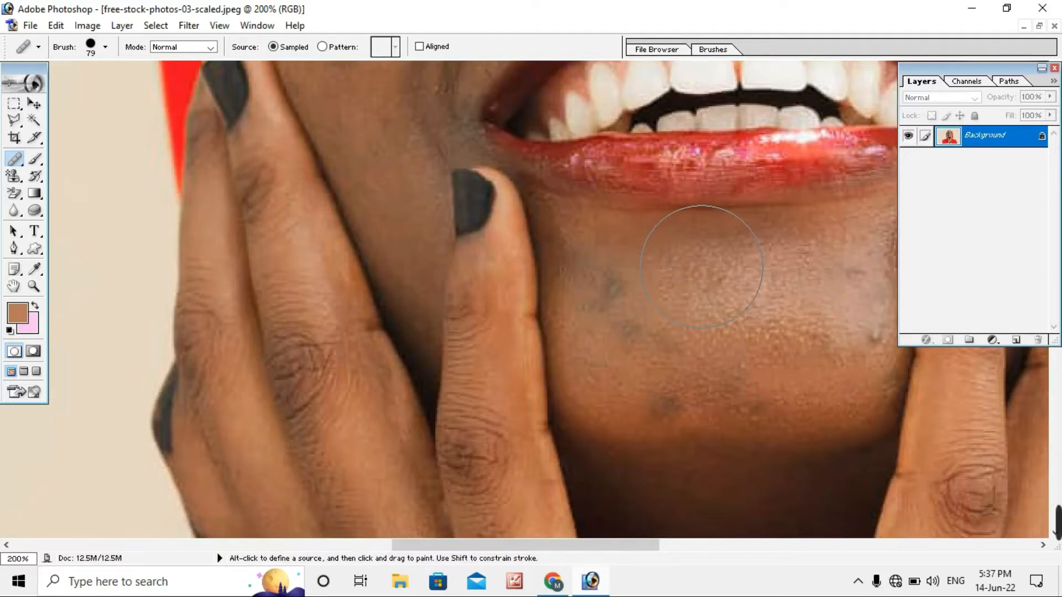
{"action": "left_click", "coordinate": [619, 280], "text": "alt"}
{"action": "mouse_move", "coordinate": [645, 282]}
{"action": "left_mouse_down"}
{"action": "mouse_move", "coordinate": [699, 299]}
{"action": "mouse_move", "coordinate": [739, 328]}
{"action": "left_mouse_up"}
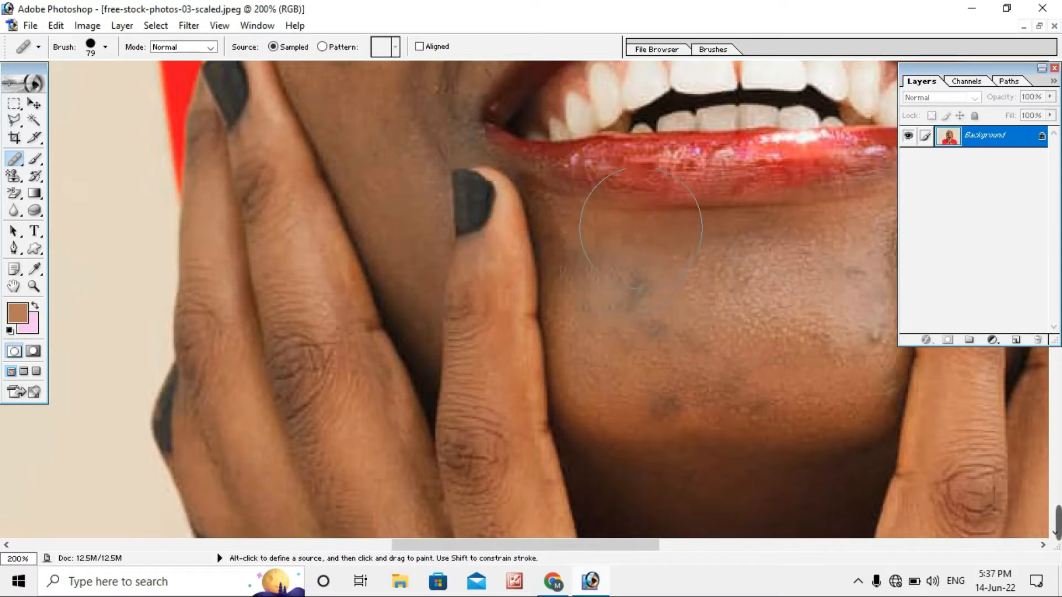
{"action": "left_click_drag", "start_coordinate": [640, 202], "coordinate": [669, 323]}
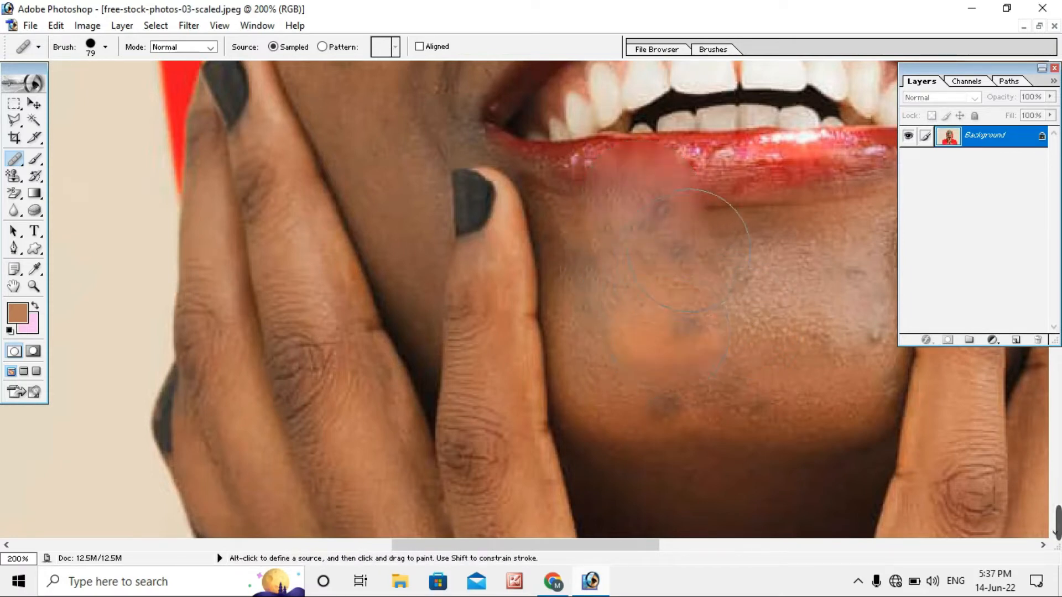
{"action": "mouse_move", "coordinate": [715, 190]}
{"action": "left_mouse_down"}
{"action": "mouse_move", "coordinate": [731, 280]}
{"action": "mouse_move", "coordinate": [773, 250]}
{"action": "mouse_move", "coordinate": [781, 192]}
{"action": "mouse_move", "coordinate": [793, 205]}
{"action": "mouse_move", "coordinate": [759, 184]}
{"action": "mouse_move", "coordinate": [661, 190]}
{"action": "left_mouse_up"}
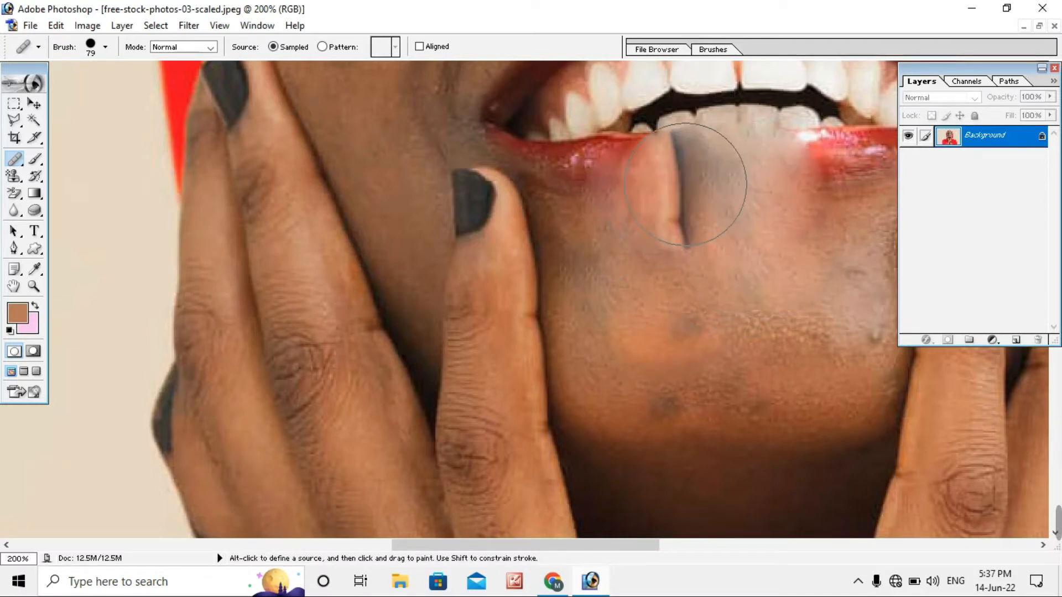
{"action": "left_click_drag", "start_coordinate": [659, 136], "coordinate": [601, 166]}
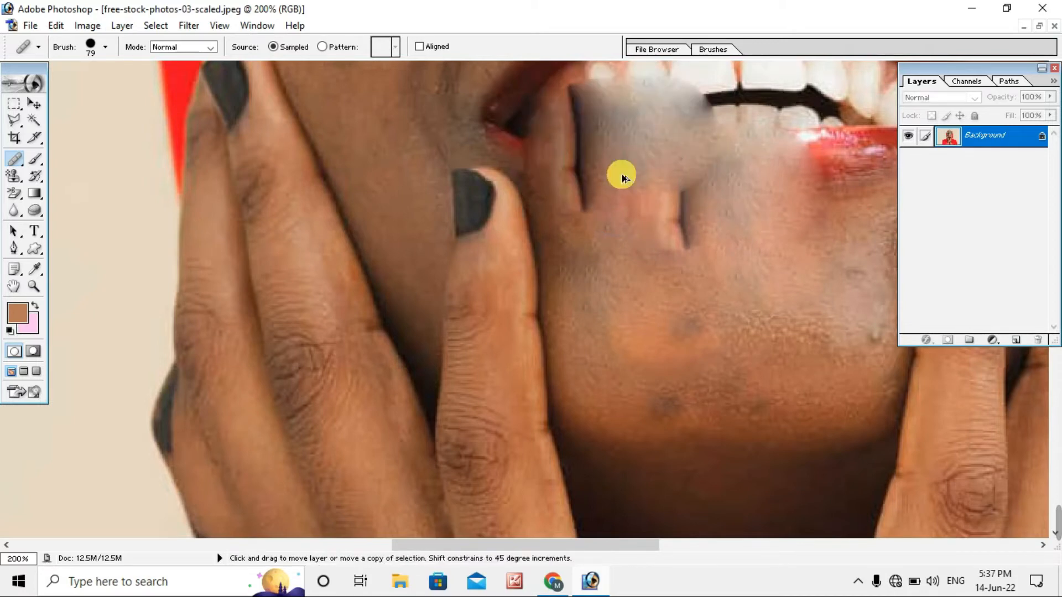
Step: Undo all the Healing Brush strokes on the chin and lips
{"action": "key", "text": "ctrl+alt+z"}
{"action": "key", "text": "ctrl+alt+z"}
{"action": "key", "text": "ctrl+alt+z"}
{"action": "key", "text": "ctrl+alt+z"}
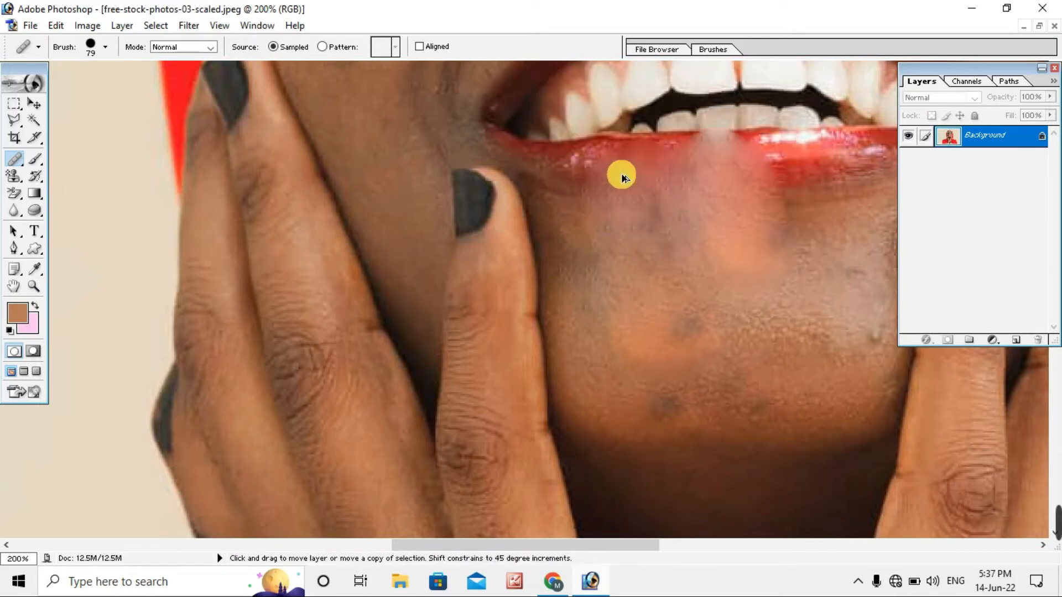
{"action": "key", "text": "ctrl+alt+z"}
{"action": "key", "text": "ctrl+alt+z"}
{"action": "key", "text": "ctrl+alt+z"}
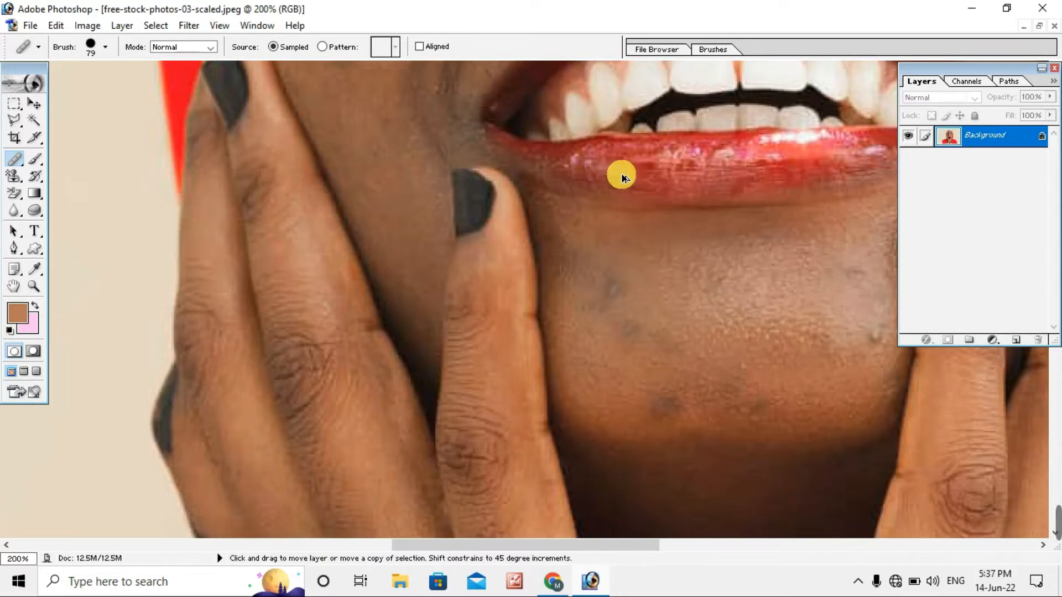
{"action": "key", "text": "ctrl+alt+z"}
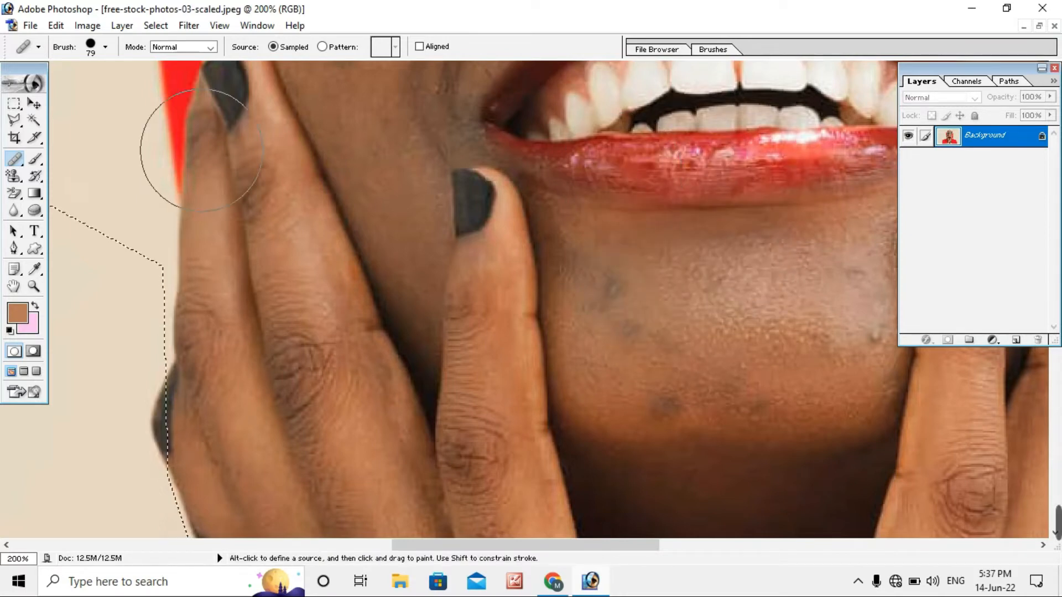
Step: Outline the dark blemish on the chin below the lower lip with the Patch tool set to Source
{"action": "left_click", "coordinate": [28, 159]}
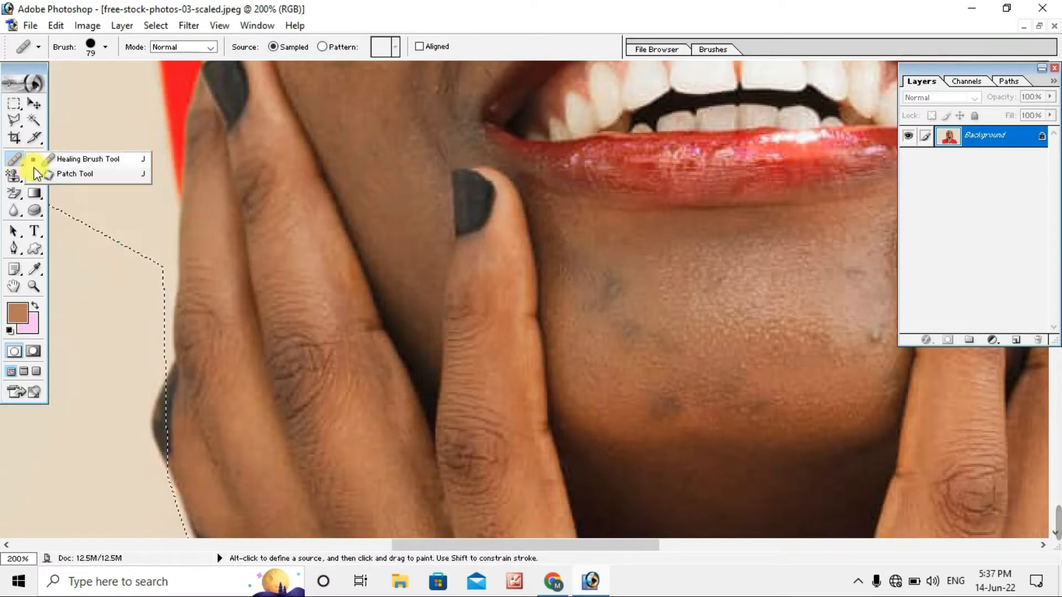
{"action": "left_click", "coordinate": [76, 173]}
{"action": "mouse_move", "coordinate": [679, 316]}
{"action": "left_mouse_down"}
{"action": "mouse_move", "coordinate": [637, 320]}
{"action": "mouse_move", "coordinate": [608, 257]}
{"action": "left_mouse_up"}
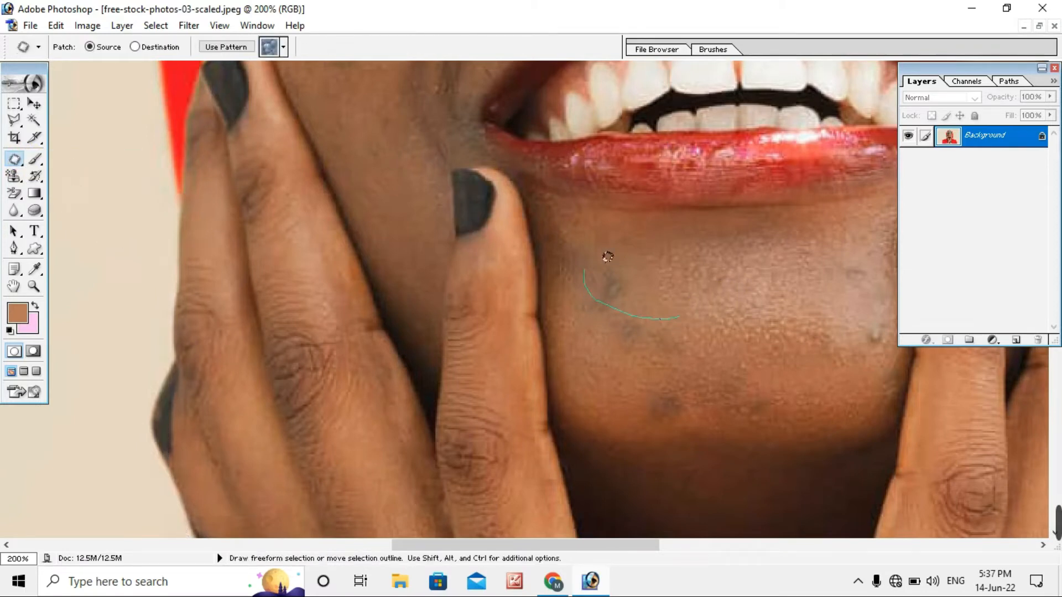
{"action": "left_click_drag", "start_coordinate": [685, 325], "coordinate": [680, 318]}
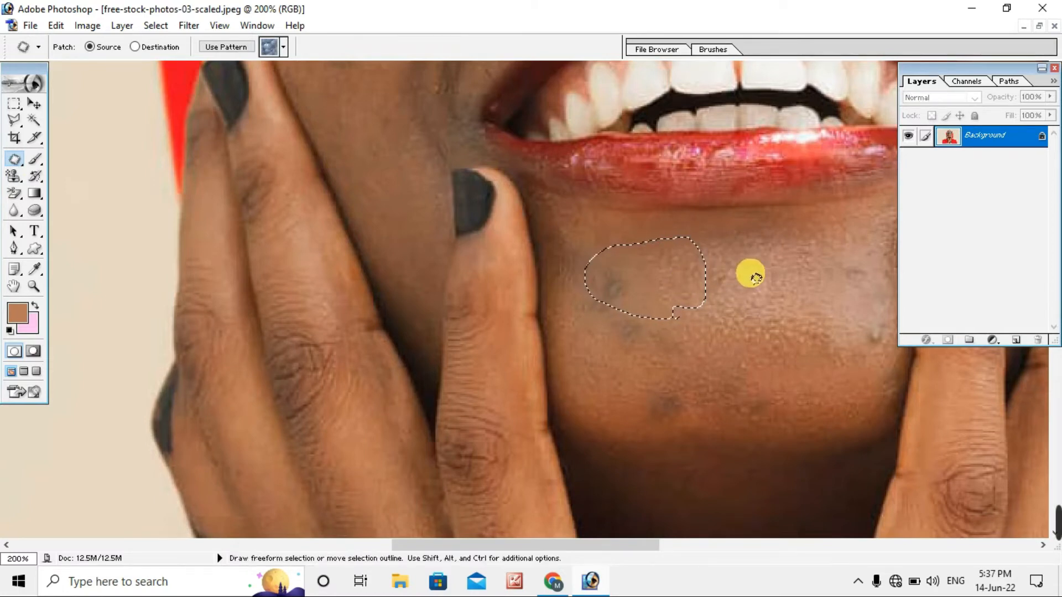
Step: Redraw the patch outline farther down the chin and deselect it
{"action": "left_click_drag", "start_coordinate": [768, 291], "coordinate": [746, 289]}
{"action": "left_click", "coordinate": [734, 251]}
{"action": "left_click_drag", "start_coordinate": [632, 374], "coordinate": [617, 344]}
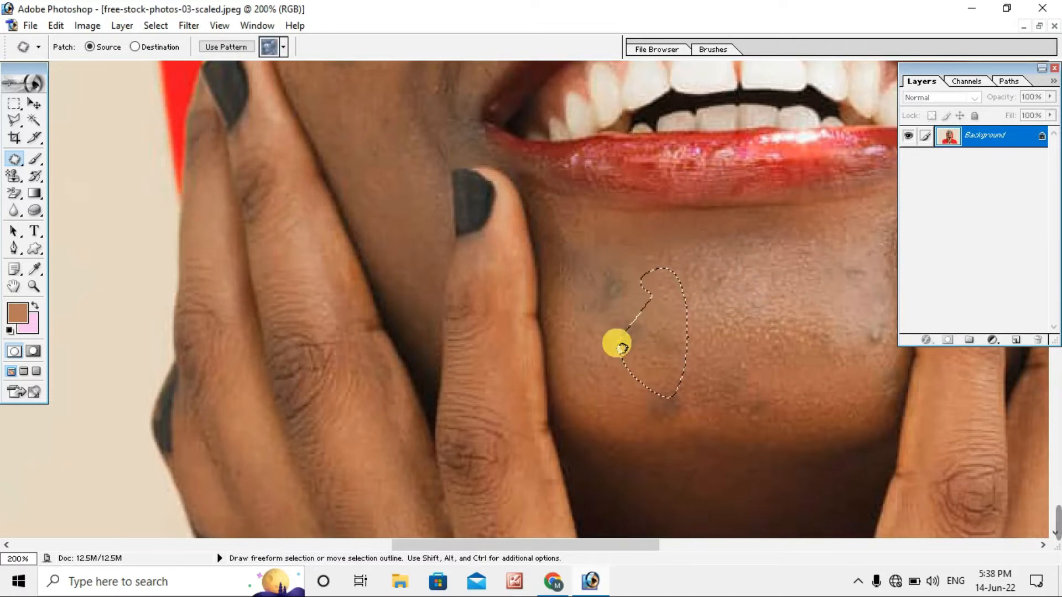
{"action": "left_click", "coordinate": [155, 26]}
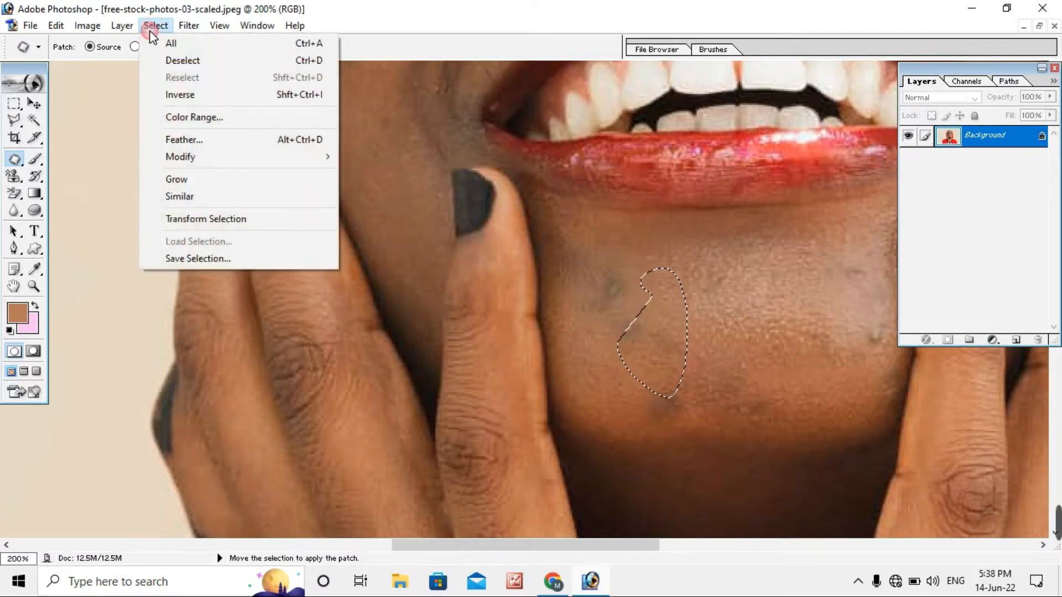
{"action": "left_click", "coordinate": [170, 59]}
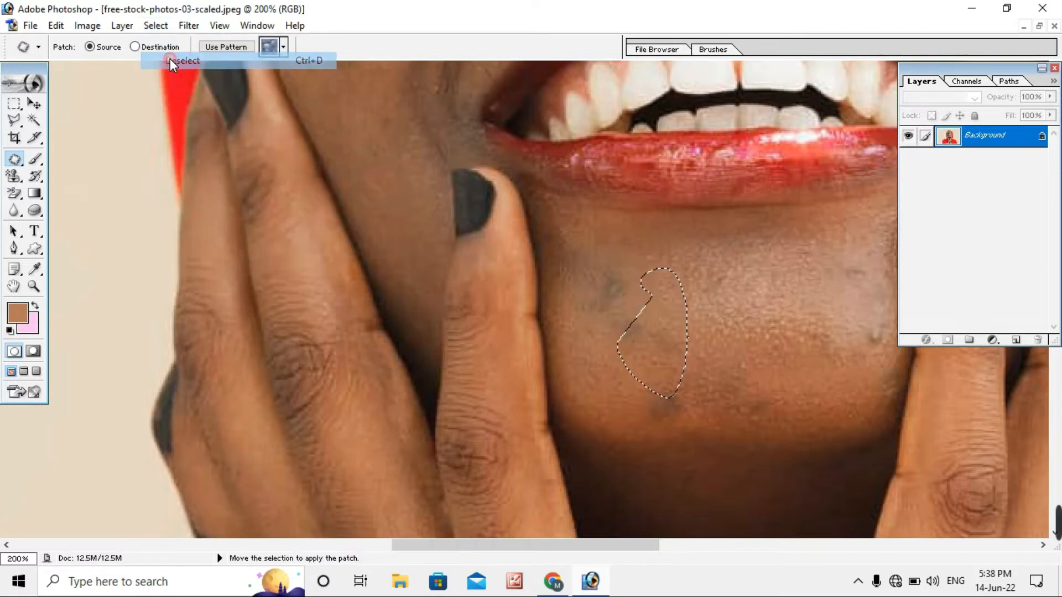
Step: Paint over the chin below the lower lip with the Brush tool using the brown foreground colour and the 169 px brush
{"action": "left_click", "coordinate": [35, 160]}
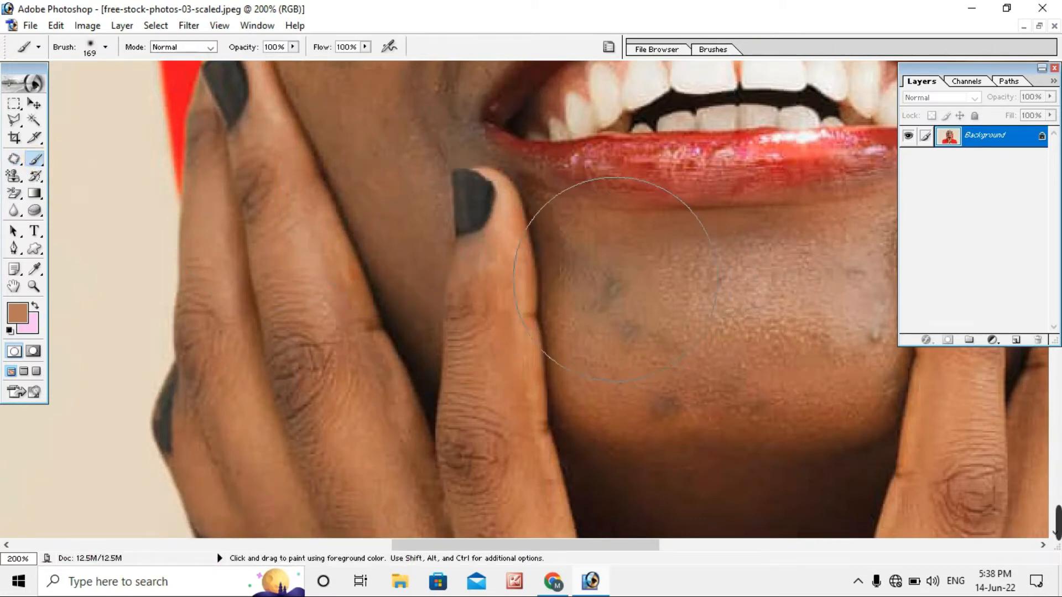
{"action": "mouse_move", "coordinate": [616, 280]}
{"action": "left_mouse_down"}
{"action": "mouse_move", "coordinate": [630, 308]}
{"action": "mouse_move", "coordinate": [745, 318]}
{"action": "left_mouse_up"}
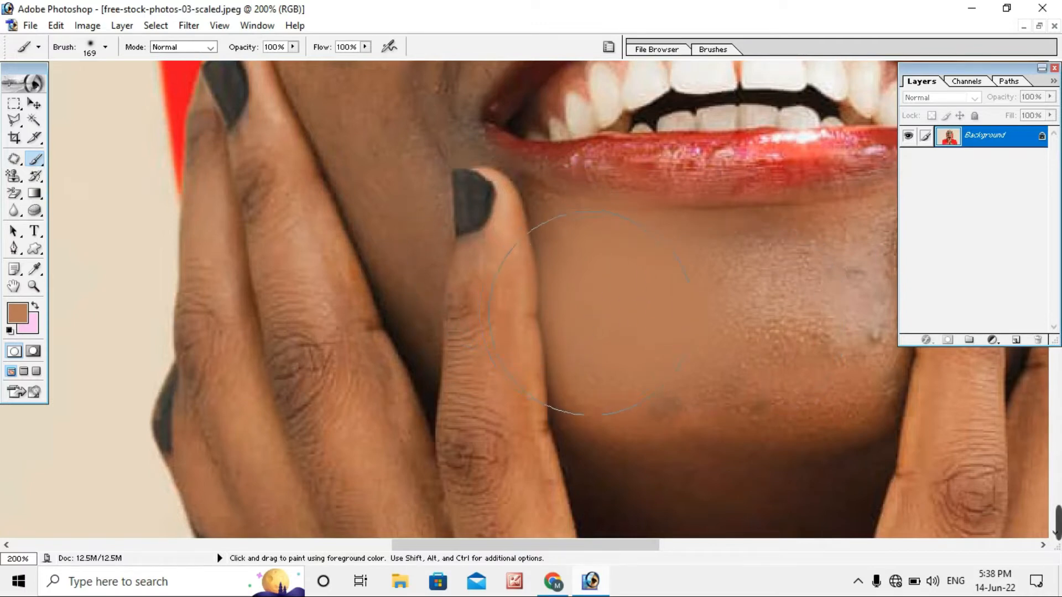
{"action": "mouse_move", "coordinate": [589, 312]}
{"action": "left_mouse_down"}
{"action": "mouse_move", "coordinate": [628, 347]}
{"action": "mouse_move", "coordinate": [735, 344]}
{"action": "mouse_move", "coordinate": [760, 323]}
{"action": "mouse_move", "coordinate": [803, 323]}
{"action": "mouse_move", "coordinate": [754, 373]}
{"action": "left_mouse_up"}
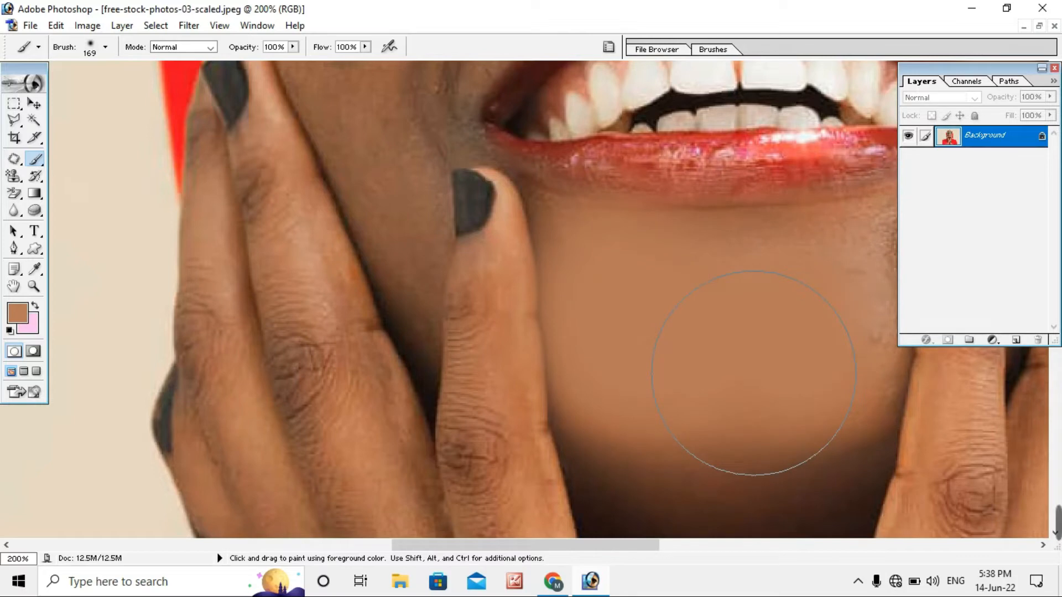
Step: Undo all the Brush strokes painted on the chin
{"action": "key", "text": "ctrl"}
{"action": "key", "text": "ctrl+alt+z"}
{"action": "key", "text": "ctrl+alt+z"}
{"action": "key", "text": "ctrl+alt+z"}
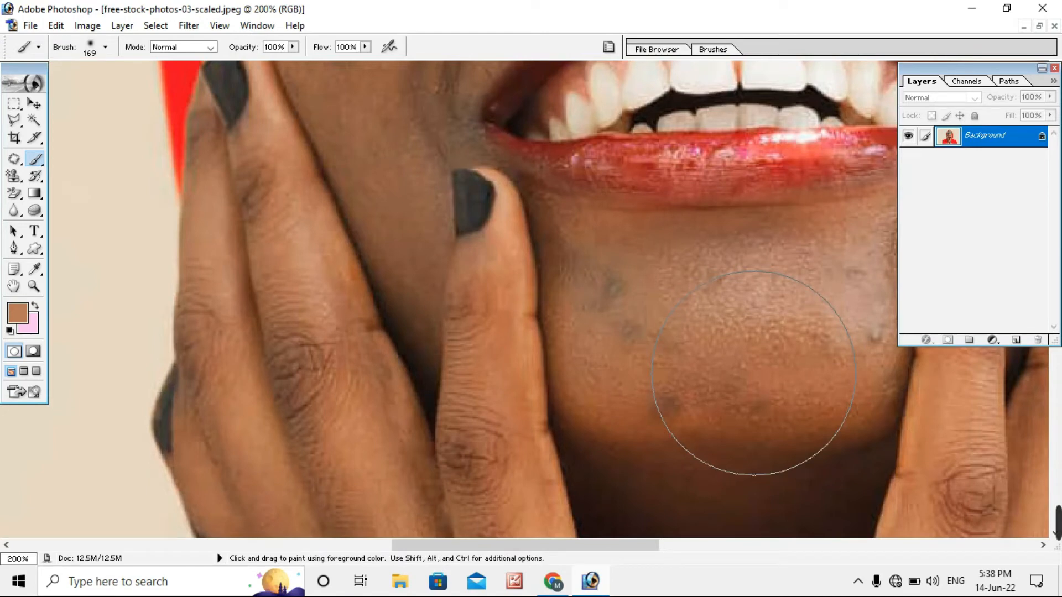
Step: Switch from the Brush to the Clone Stamp tool, replacing the Pattern Stamp as the active stamp tool
{"action": "key", "text": "ctrl+minus"}
{"action": "key", "text": "ctrl+minus"}
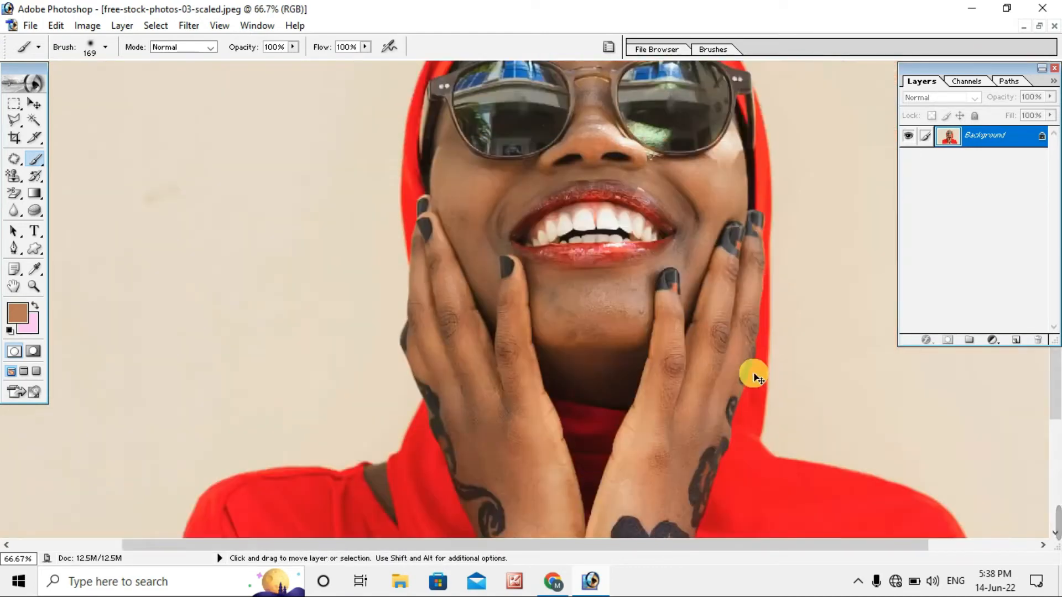
{"action": "key", "text": "ctrl+minus"}
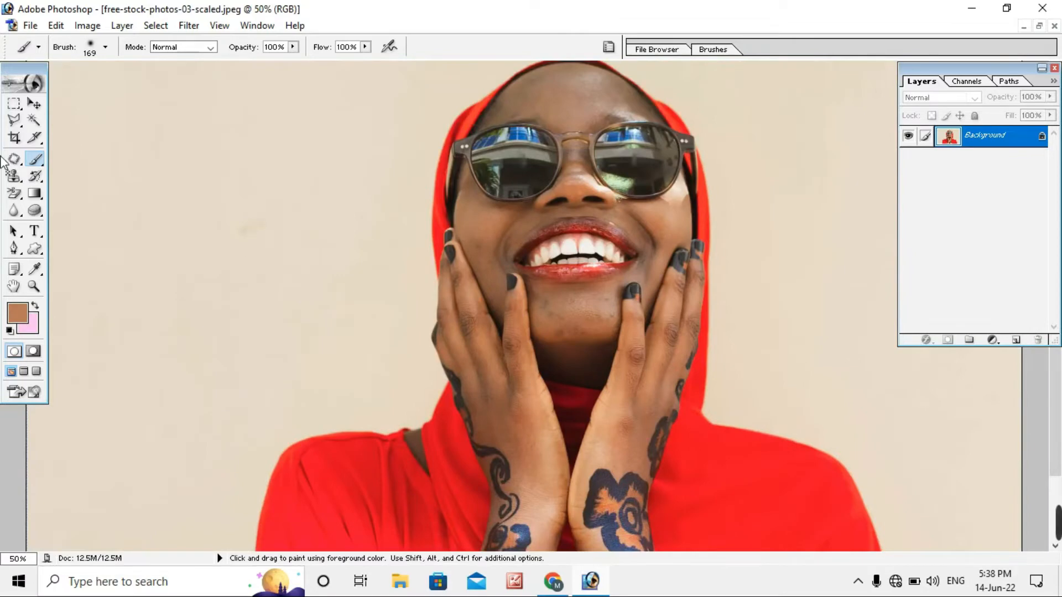
{"action": "left_click", "coordinate": [13, 176]}
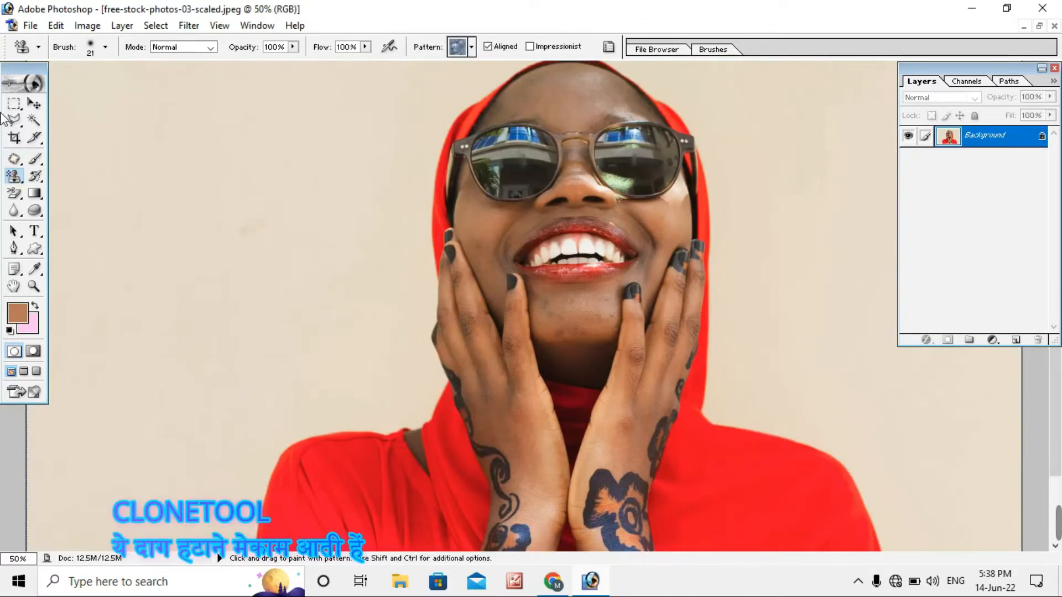
{"action": "left_click", "coordinate": [14, 182]}
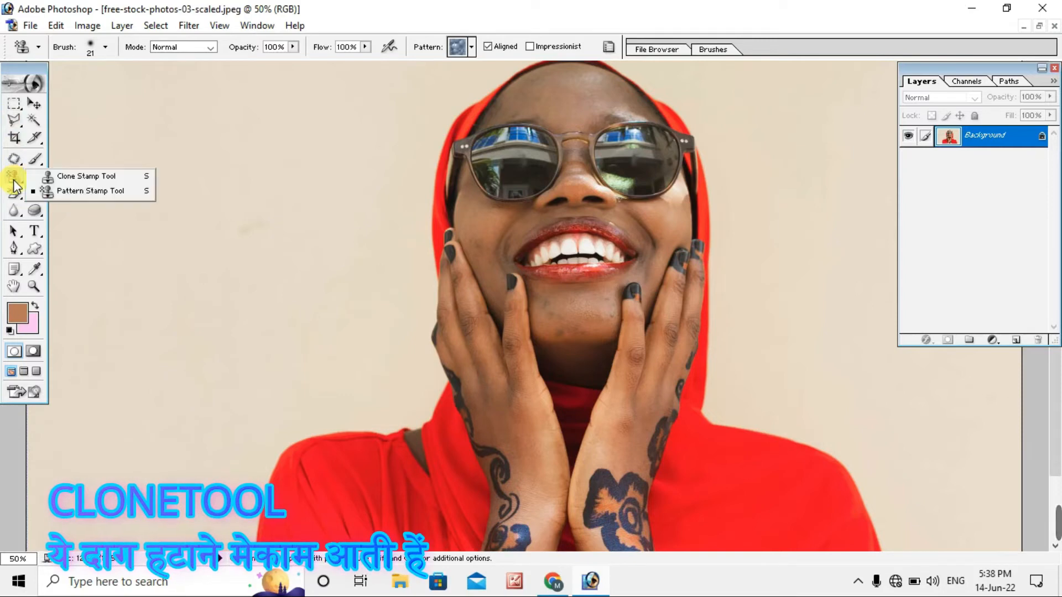
{"action": "left_click", "coordinate": [75, 175]}
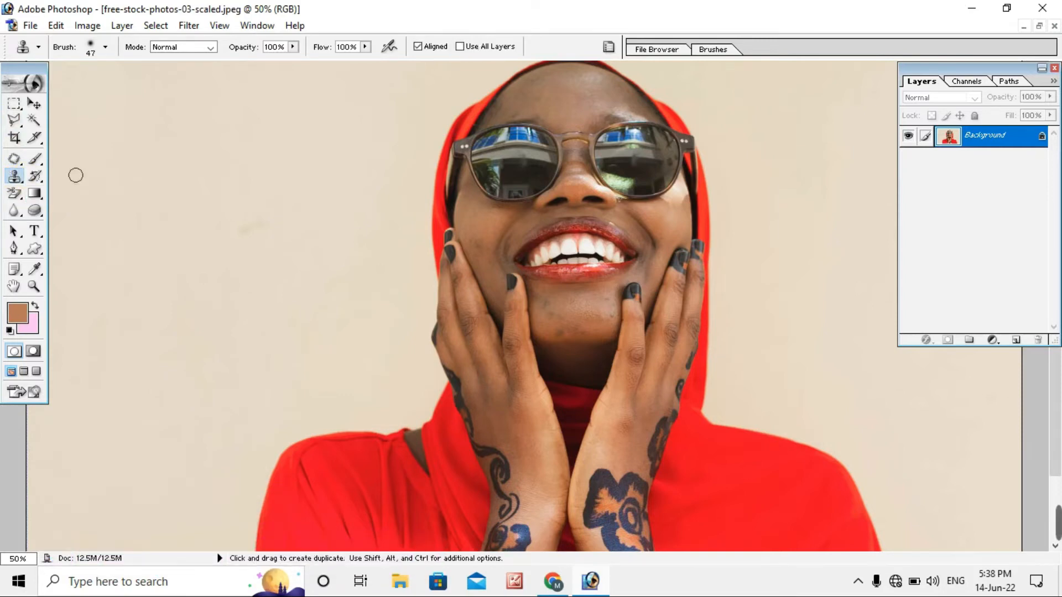
Step: Sample clear skin below the lower lip with the Clone Stamp and clone it over the dark spots on the chin, using the 47 px brush
{"action": "key", "text": "ctrl+plus"}
{"action": "key", "text": "ctrl+plus"}
{"action": "key", "text": "ctrl+plus"}
{"action": "key", "text": "ctrl+plus"}
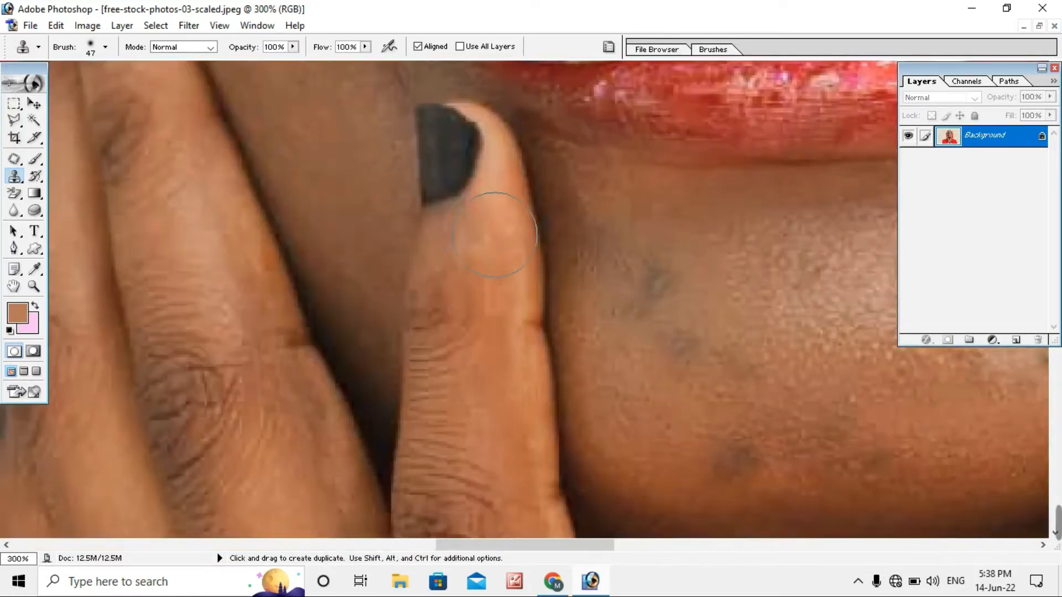
{"action": "left_click", "coordinate": [713, 345]}
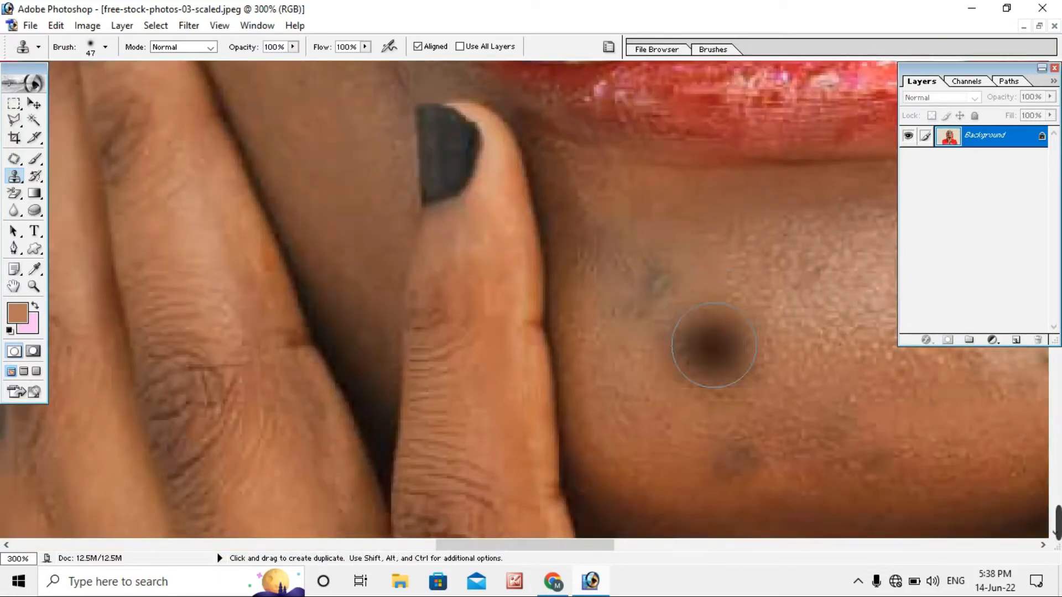
{"action": "left_click", "coordinate": [714, 345]}
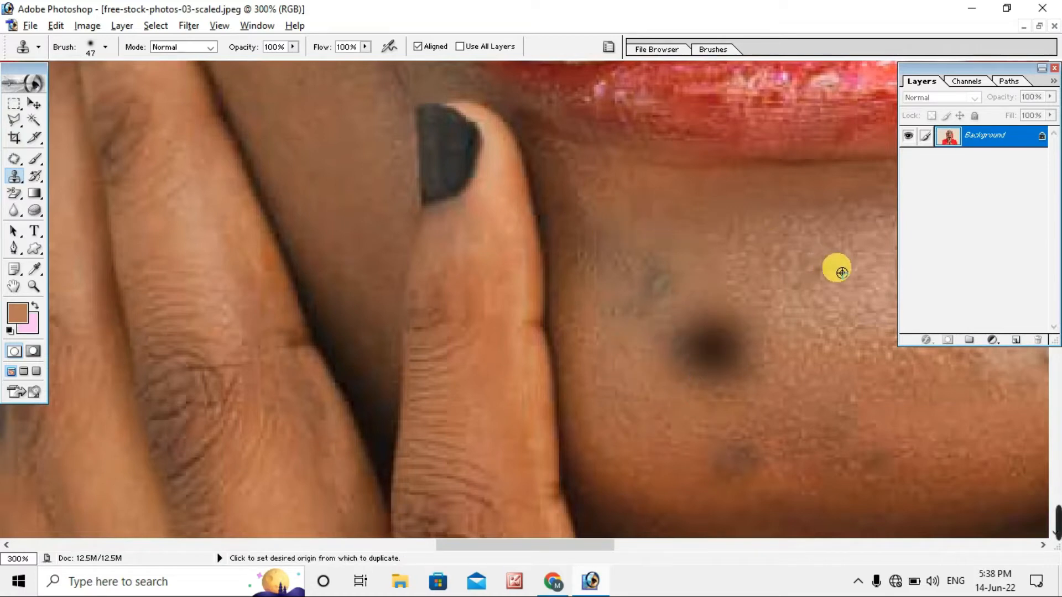
{"action": "left_click", "coordinate": [842, 273], "text": "alt"}
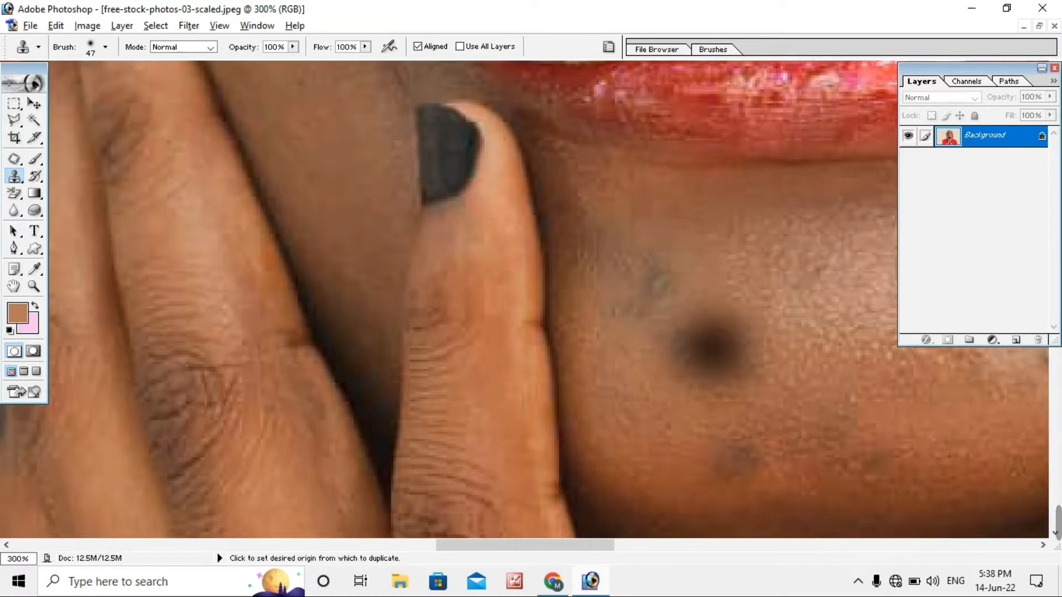
{"action": "mouse_move", "coordinate": [762, 301]}
{"action": "left_mouse_down"}
{"action": "mouse_move", "coordinate": [727, 336]}
{"action": "mouse_move", "coordinate": [719, 360]}
{"action": "mouse_move", "coordinate": [730, 373]}
{"action": "left_mouse_up"}
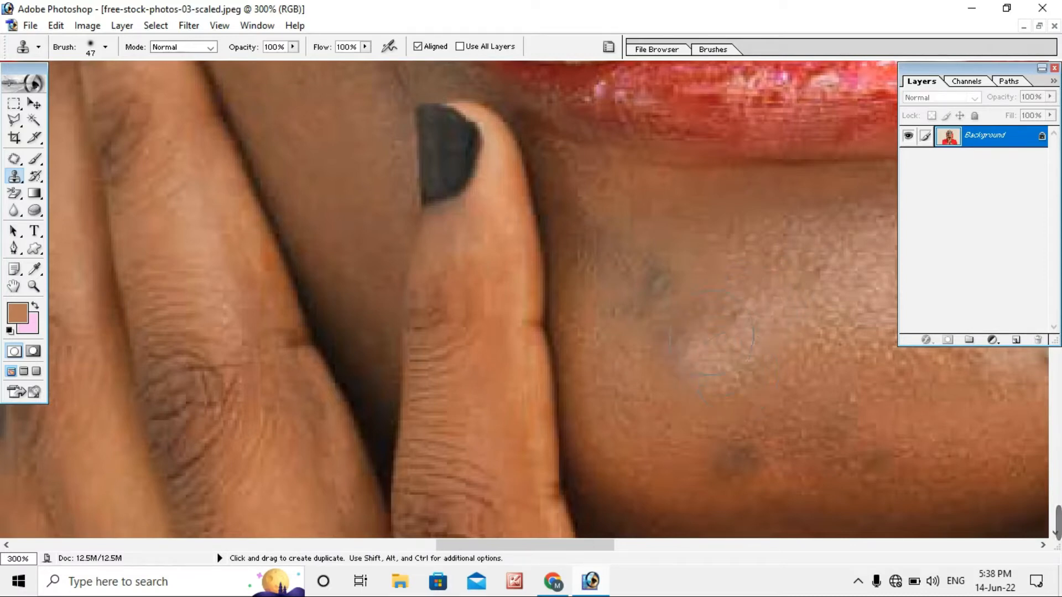
{"action": "left_click_drag", "start_coordinate": [661, 282], "coordinate": [658, 292]}
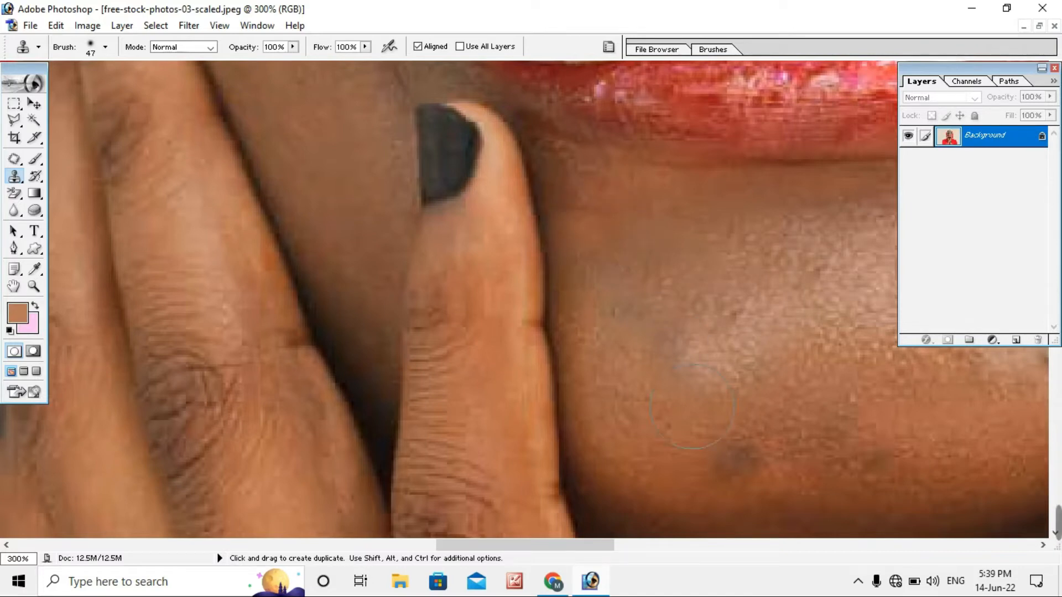
{"action": "left_click_drag", "start_coordinate": [732, 441], "coordinate": [735, 462]}
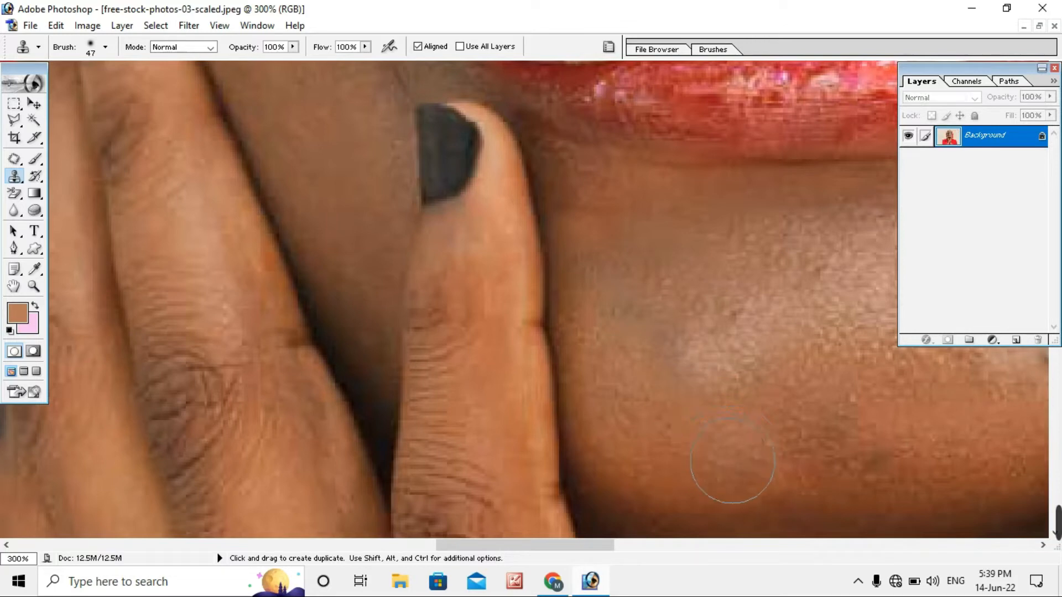
Step: Switch to the History Brush tool rather than the Art History Brush
{"action": "key", "text": "ctrl+minus"}
{"action": "key", "text": "ctrl+minus"}
{"action": "key", "text": "ctrl+minus"}
{"action": "key", "text": "ctrl+minus"}
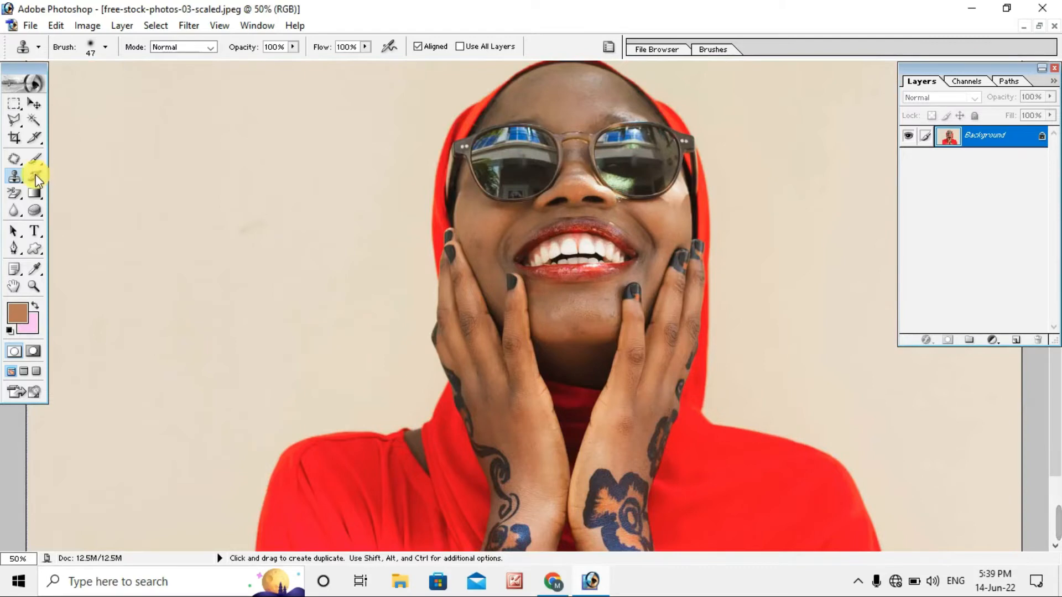
{"action": "left_click", "coordinate": [36, 180]}
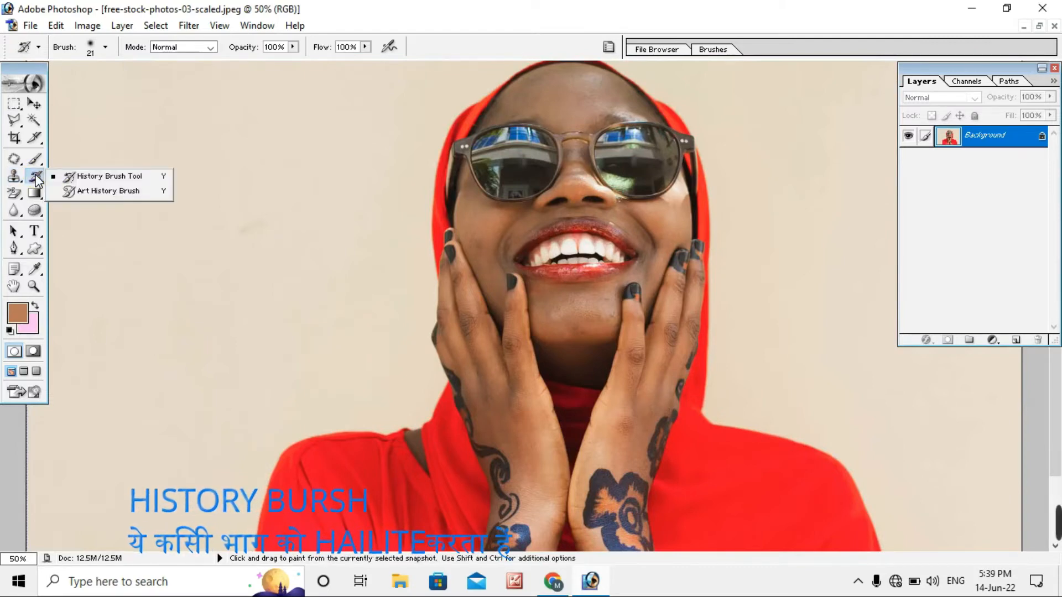
{"action": "left_click", "coordinate": [76, 177]}
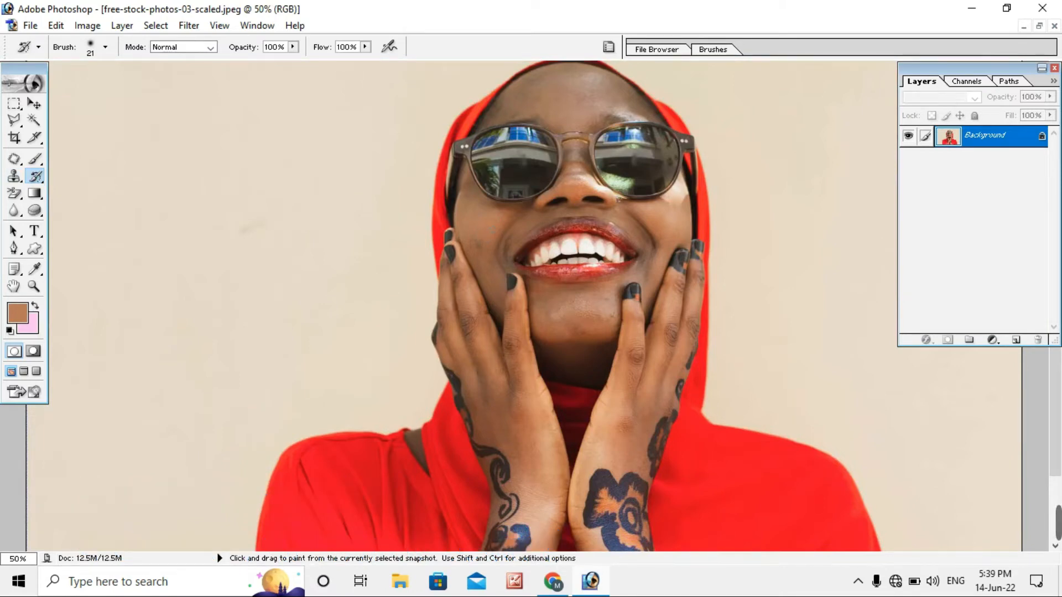
Step: Erase two small dots on the chin to the pink background colour with the Eraser tool and its 13 px brush
{"action": "left_click", "coordinate": [12, 164]}
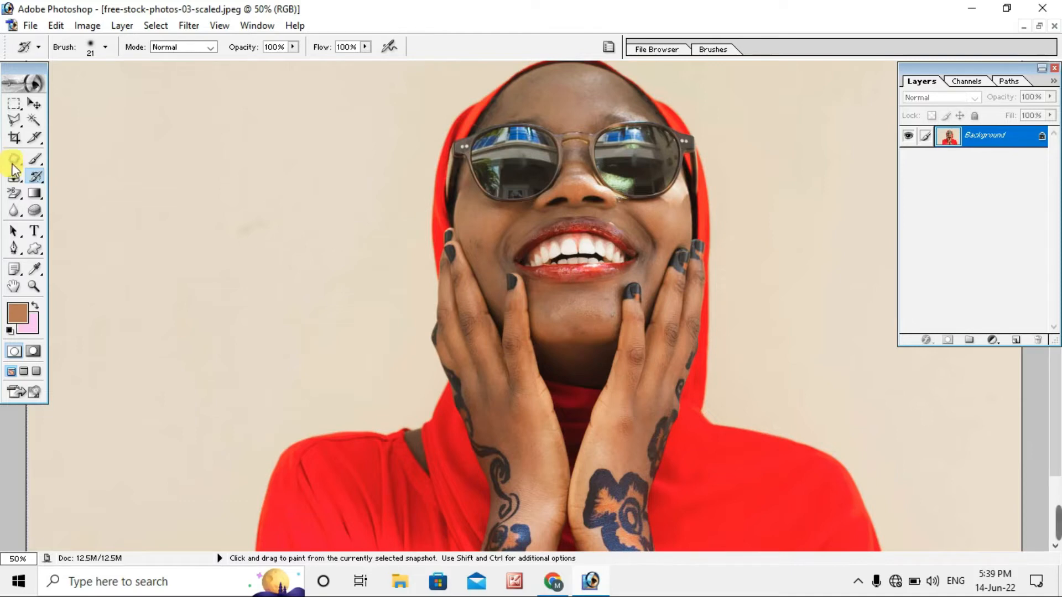
{"action": "left_click", "coordinate": [15, 193]}
{"action": "left_click", "coordinate": [83, 192]}
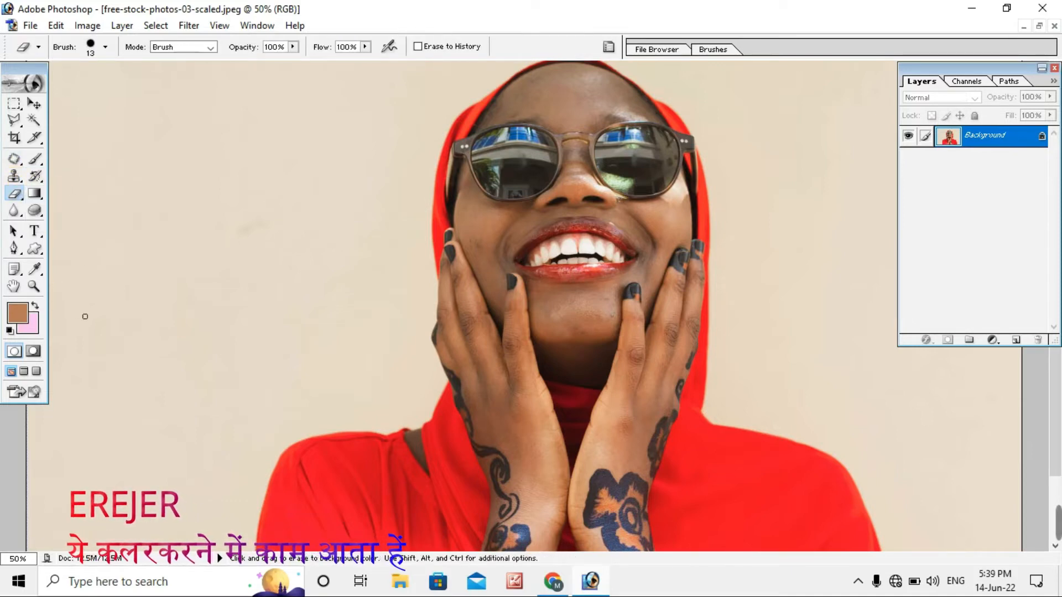
{"action": "left_click", "coordinate": [23, 316]}
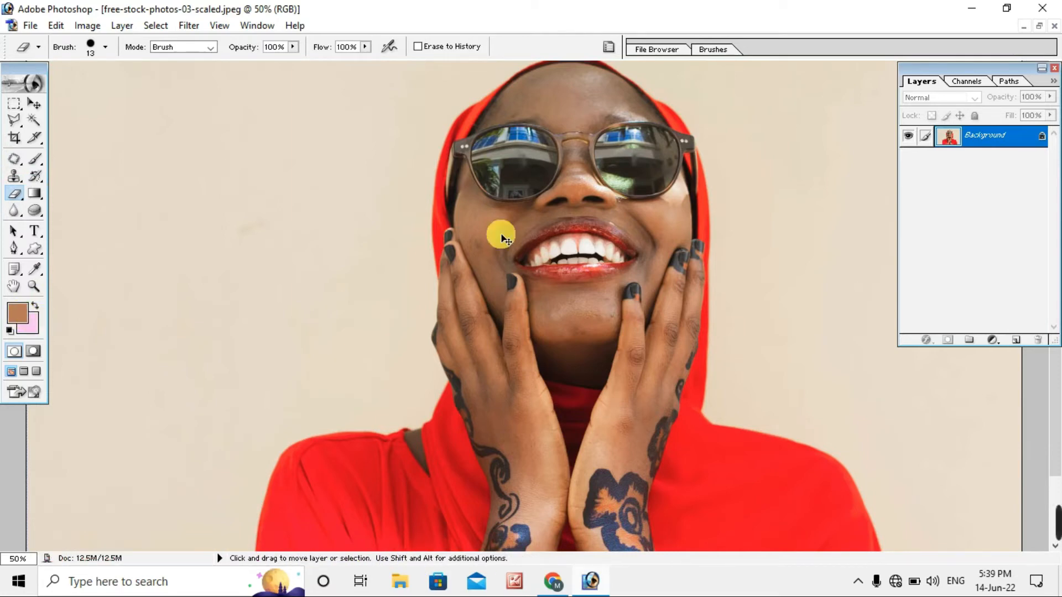
{"action": "key", "text": "ctrl+plus"}
{"action": "key", "text": "ctrl+plus"}
{"action": "key", "text": "ctrl+plus"}
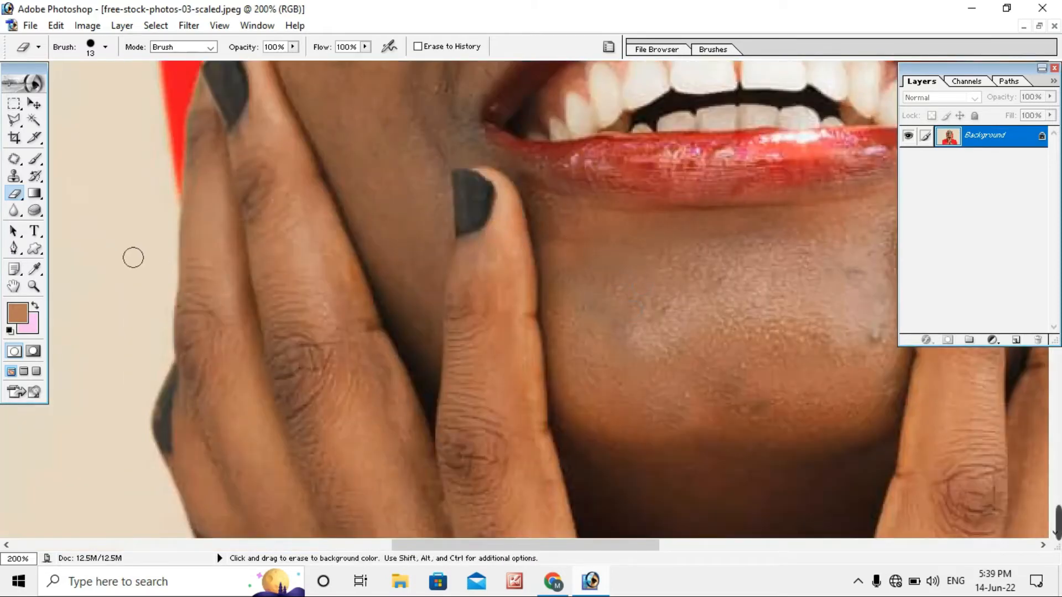
{"action": "left_click", "coordinate": [620, 313]}
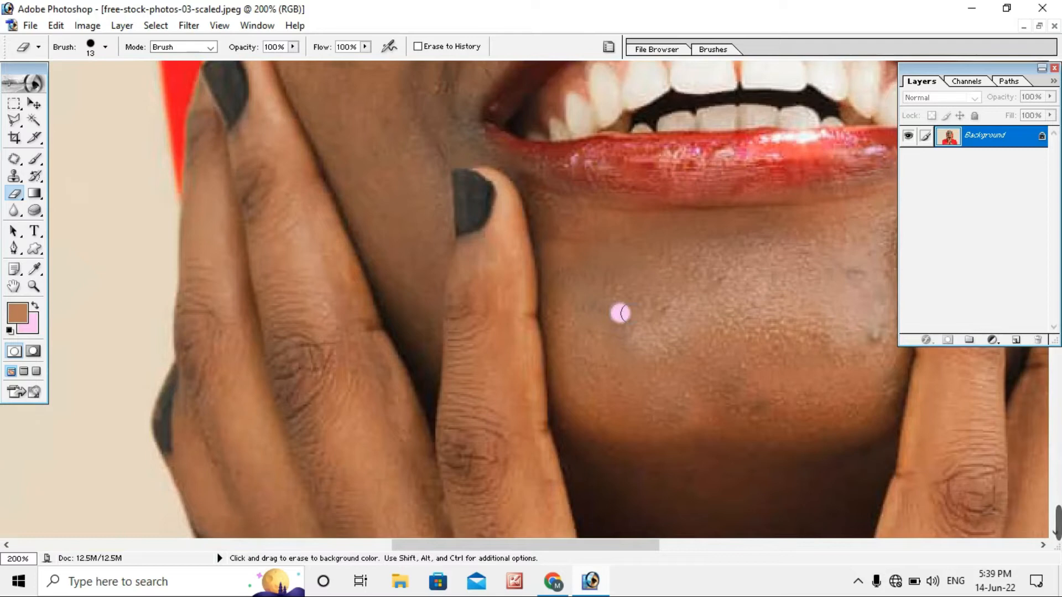
{"action": "left_click", "coordinate": [660, 320]}
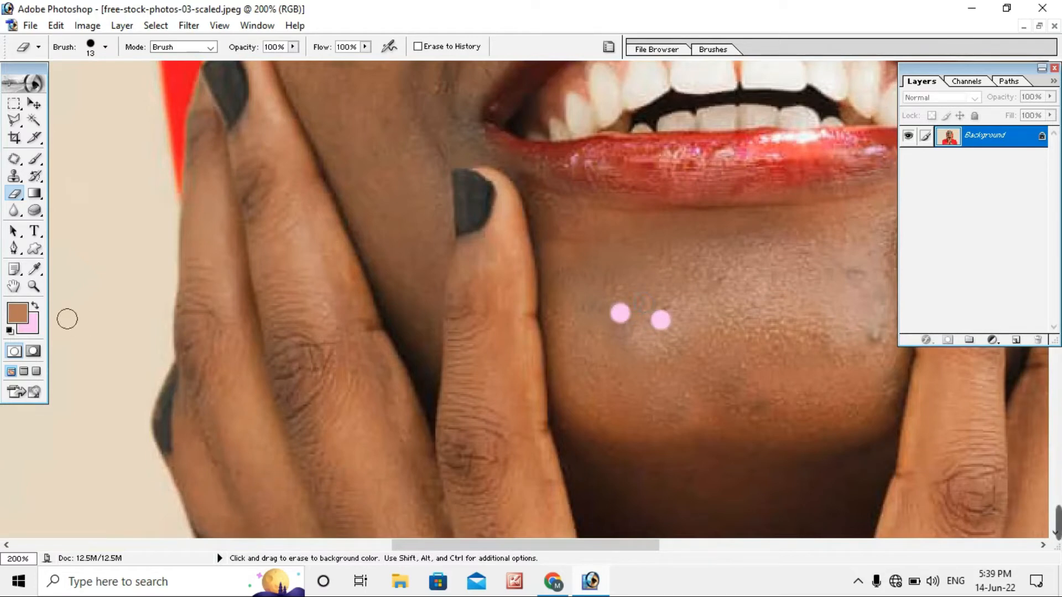
Step: Swap the foreground and background colours and erase a rounded patch of the chin to the brown background colour
{"action": "left_click", "coordinate": [35, 309]}
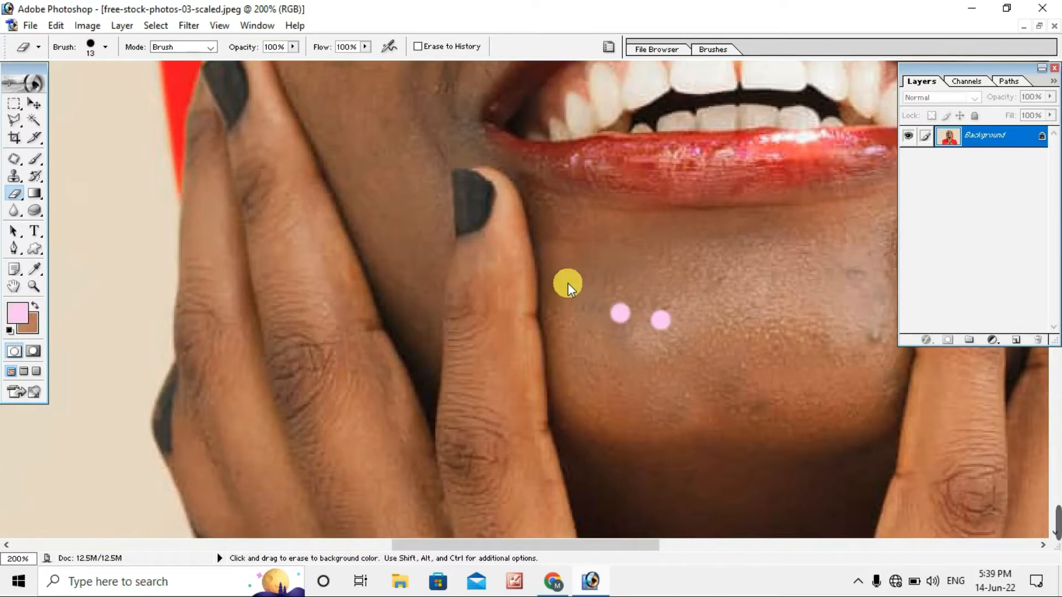
{"action": "left_click_drag", "start_coordinate": [572, 283], "coordinate": [608, 314]}
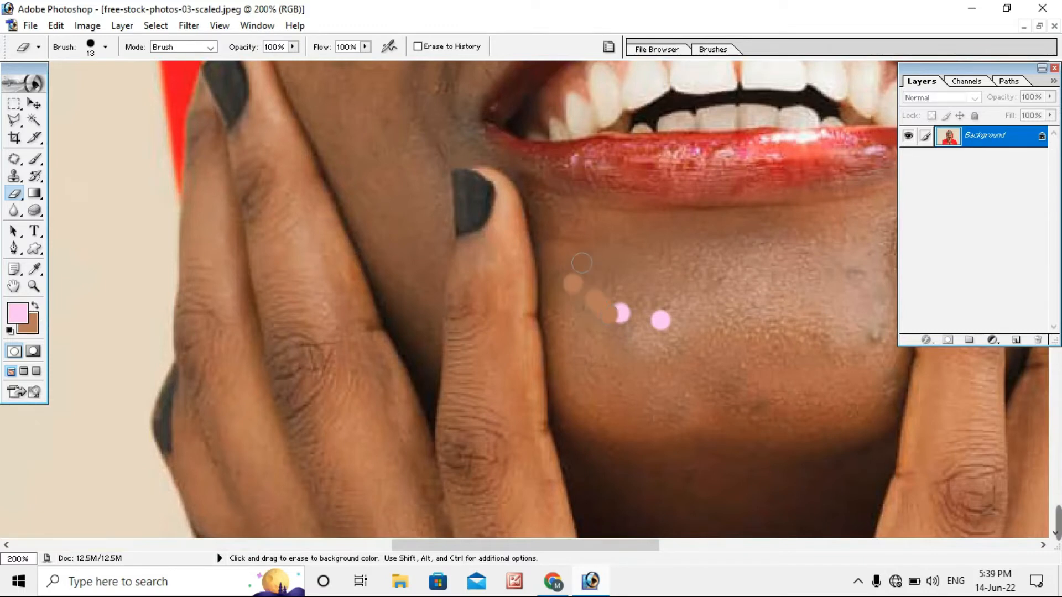
{"action": "mouse_move", "coordinate": [601, 252]}
{"action": "left_mouse_down"}
{"action": "mouse_move", "coordinate": [646, 314]}
{"action": "mouse_move", "coordinate": [686, 318]}
{"action": "mouse_move", "coordinate": [702, 343]}
{"action": "mouse_move", "coordinate": [559, 348]}
{"action": "mouse_move", "coordinate": [661, 320]}
{"action": "mouse_move", "coordinate": [581, 265]}
{"action": "left_mouse_up"}
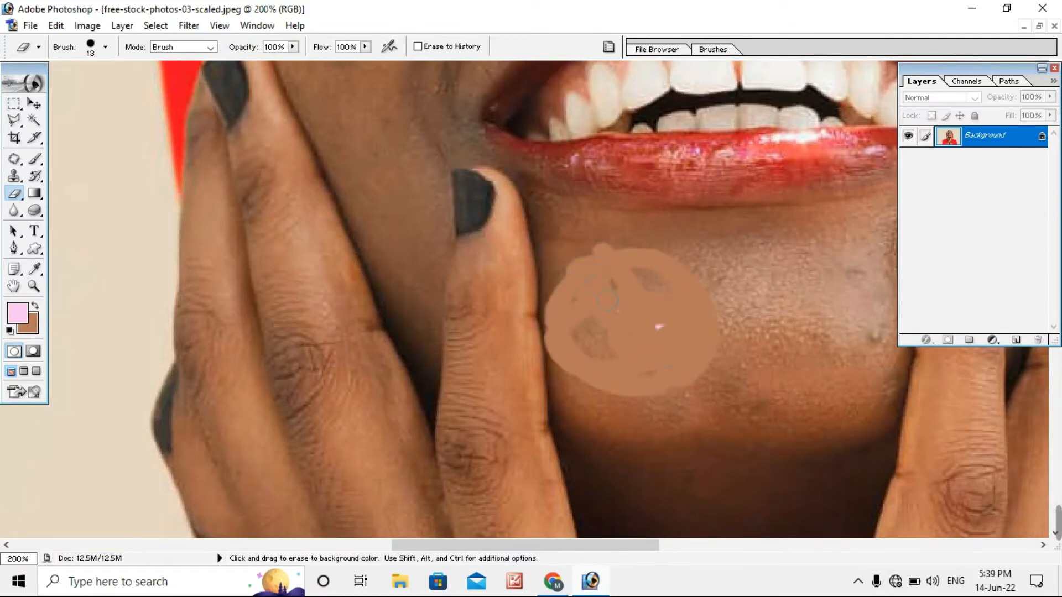
Step: Undo all the Eraser strokes and dots on the chin
{"action": "key", "text": "ctrl+alt+z"}
{"action": "key", "text": "ctrl+alt+z"}
{"action": "key", "text": "ctrl+alt+z"}
{"action": "key", "text": "ctrl+alt+z"}
{"action": "key", "text": "ctrl+alt+z"}
{"action": "key", "text": "ctrl+alt+z"}
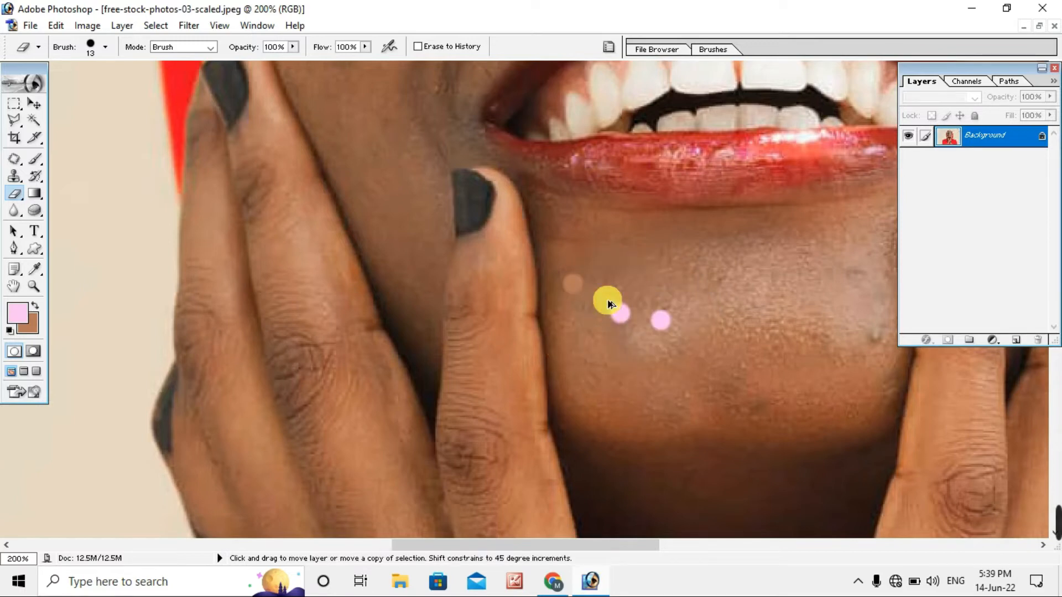
{"action": "key", "text": "ctrl+alt+z"}
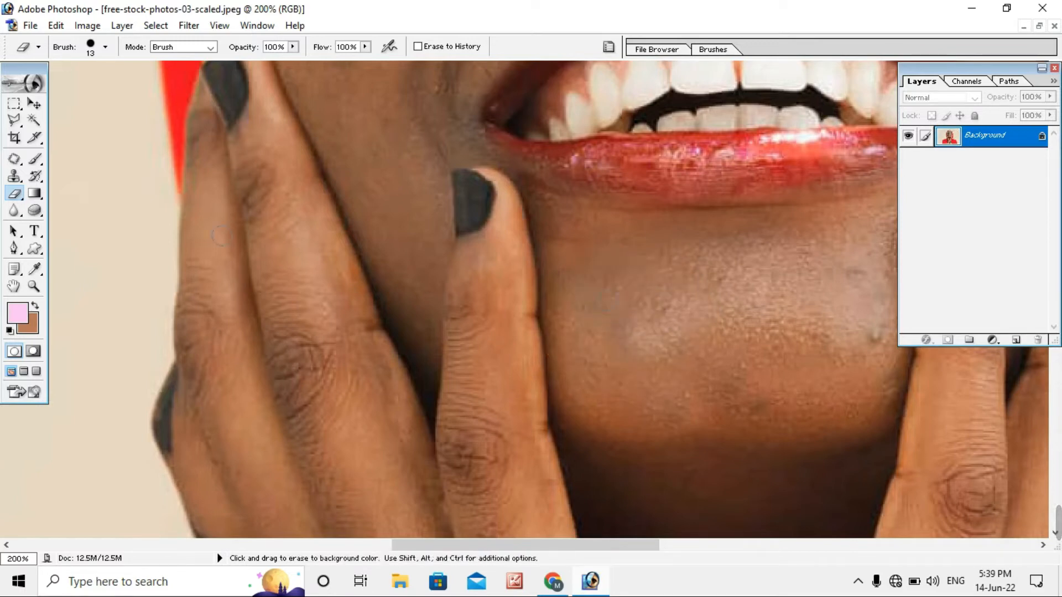
Step: Switch to the Gradient tool rather than the Paint Bucket for filling the photo's background
{"action": "left_click_drag", "start_coordinate": [34, 191], "coordinate": [68, 196]}
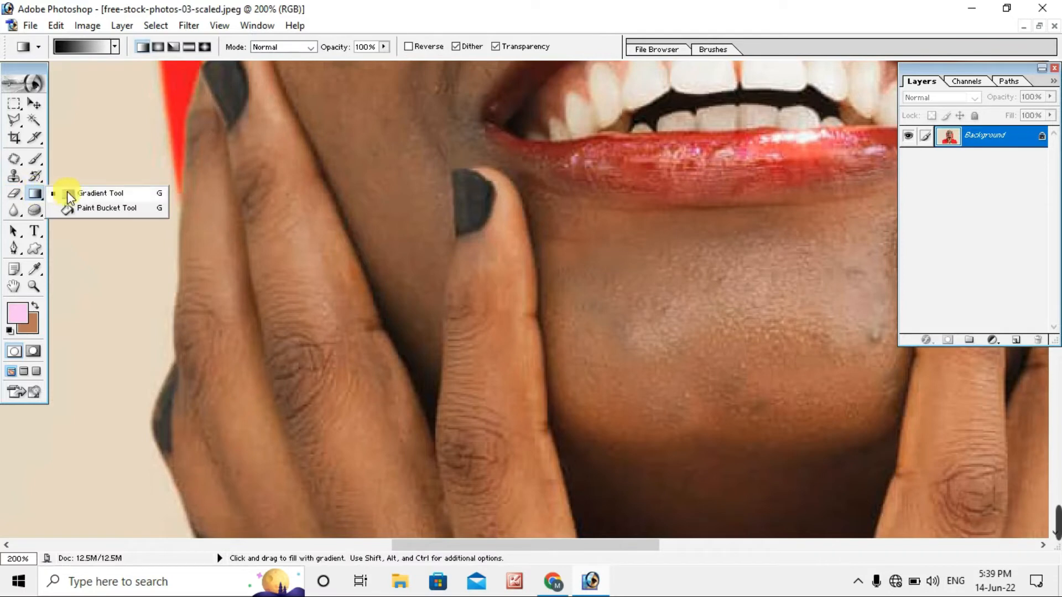
{"action": "left_click", "coordinate": [103, 195]}
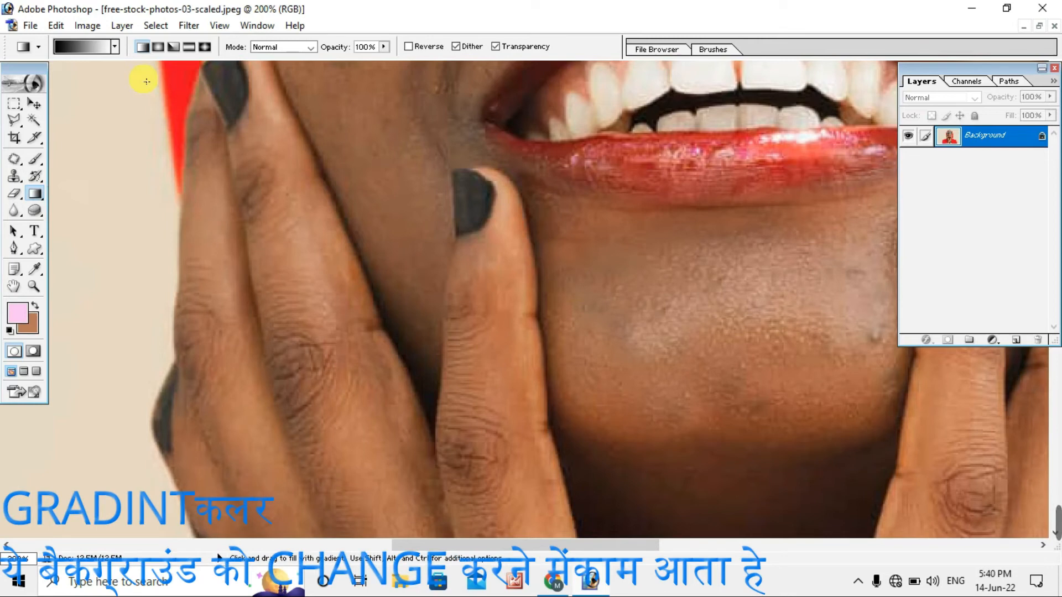
{"action": "key", "text": "ctrl+minus"}
{"action": "key", "text": "ctrl+minus"}
{"action": "key", "text": "ctrl+minus"}
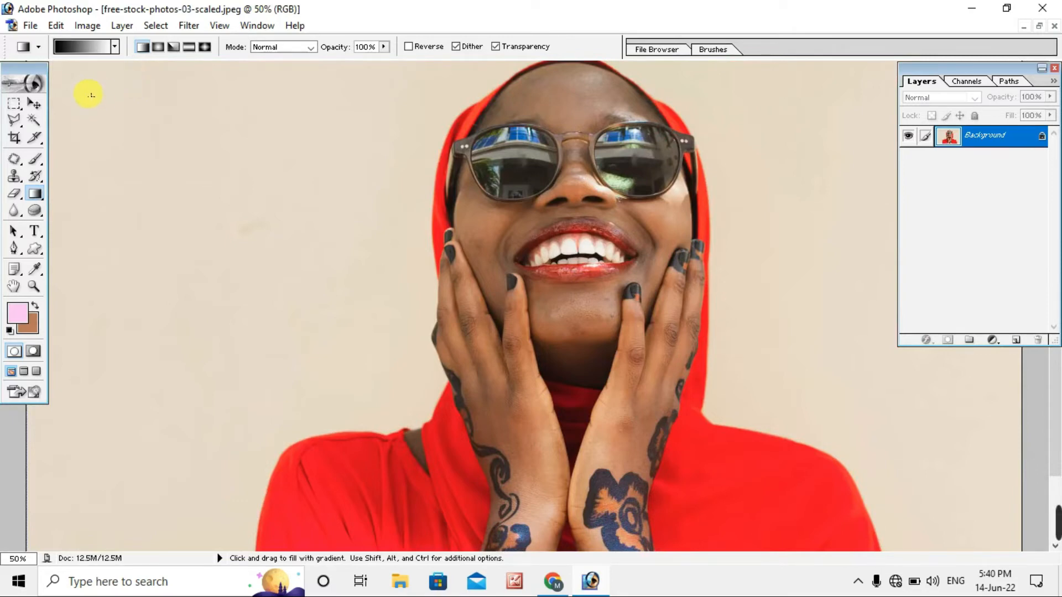
Step: Select a roughly square area of the plain wall beside the face with the Rectangular Marquee tool
{"action": "left_click", "coordinate": [13, 104]}
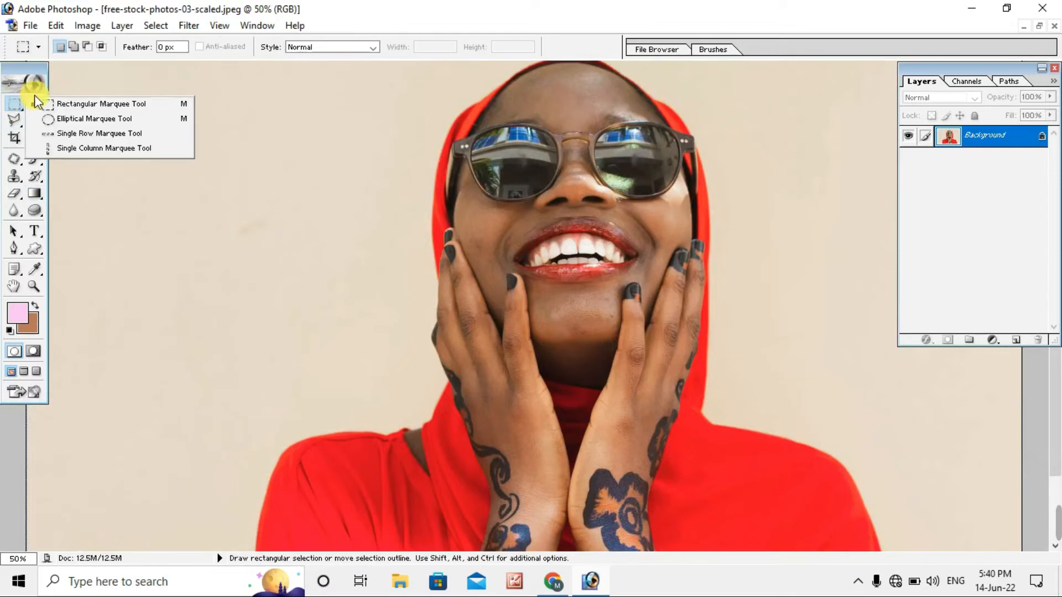
{"action": "left_click", "coordinate": [65, 104]}
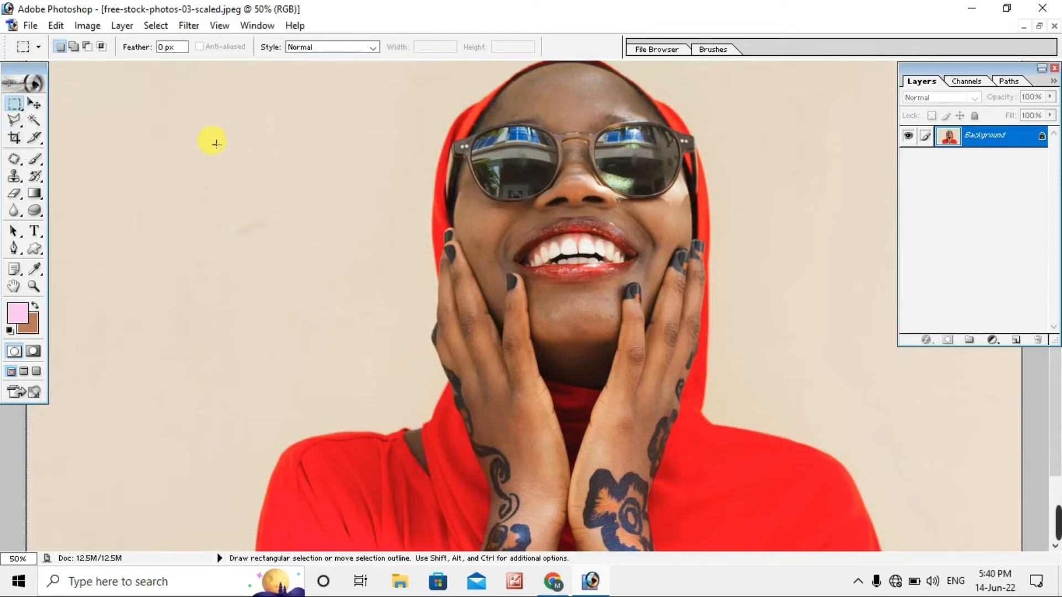
{"action": "left_click_drag", "start_coordinate": [161, 127], "coordinate": [380, 359]}
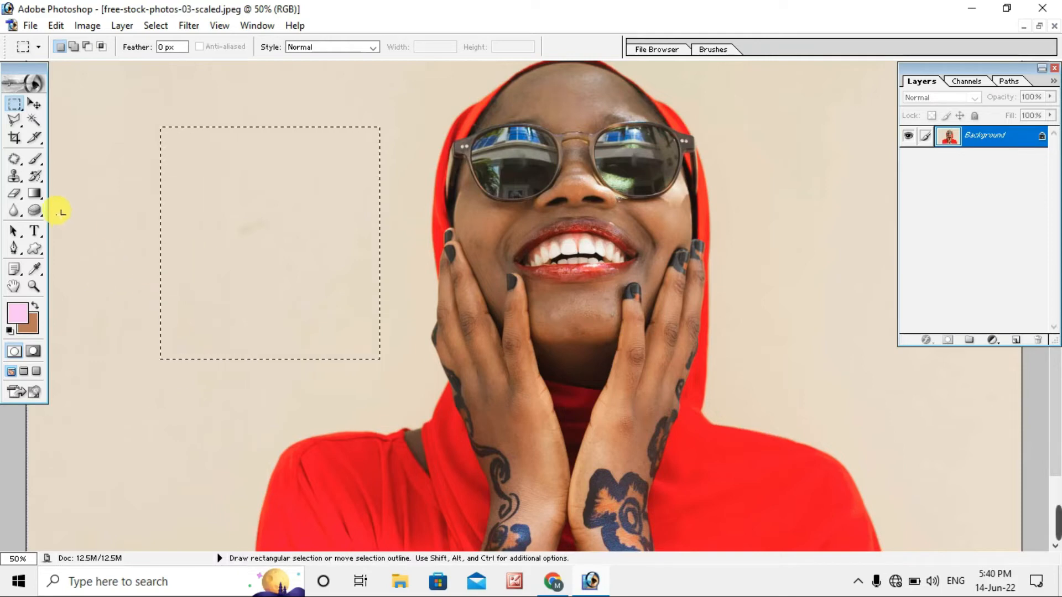
Step: Fill the wall selection with a diagonal linear gradient using the rainbow preset with transparent ends
{"action": "left_click_drag", "start_coordinate": [42, 194], "coordinate": [78, 192]}
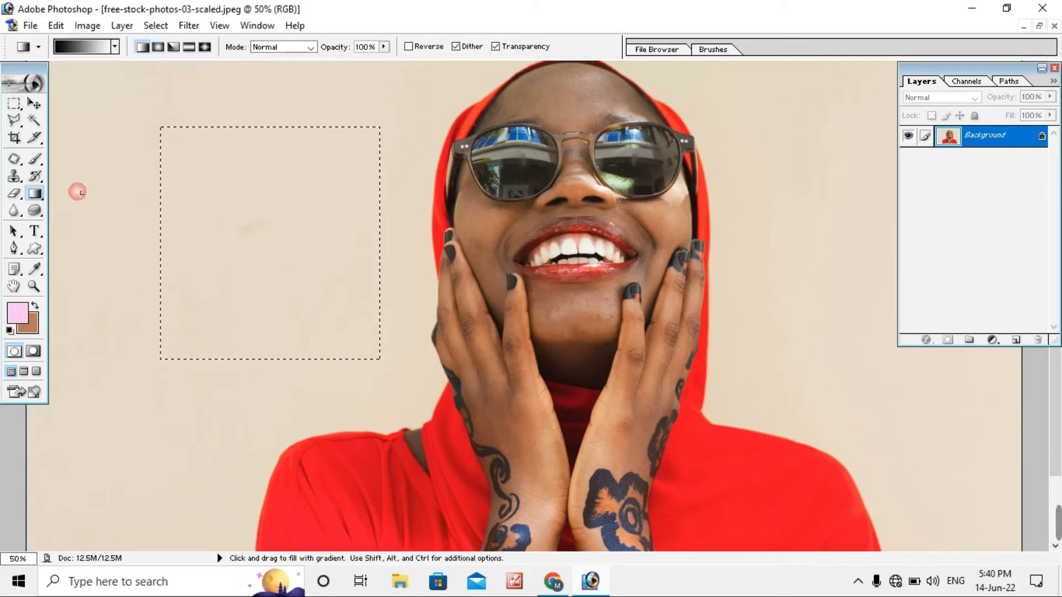
{"action": "left_click", "coordinate": [116, 47]}
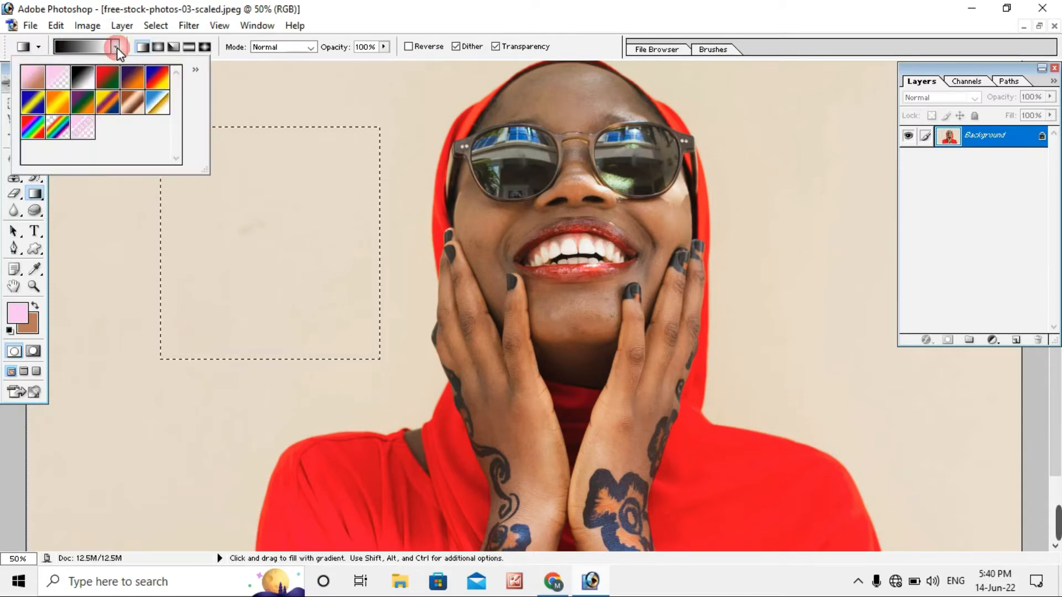
{"action": "left_click", "coordinate": [69, 131]}
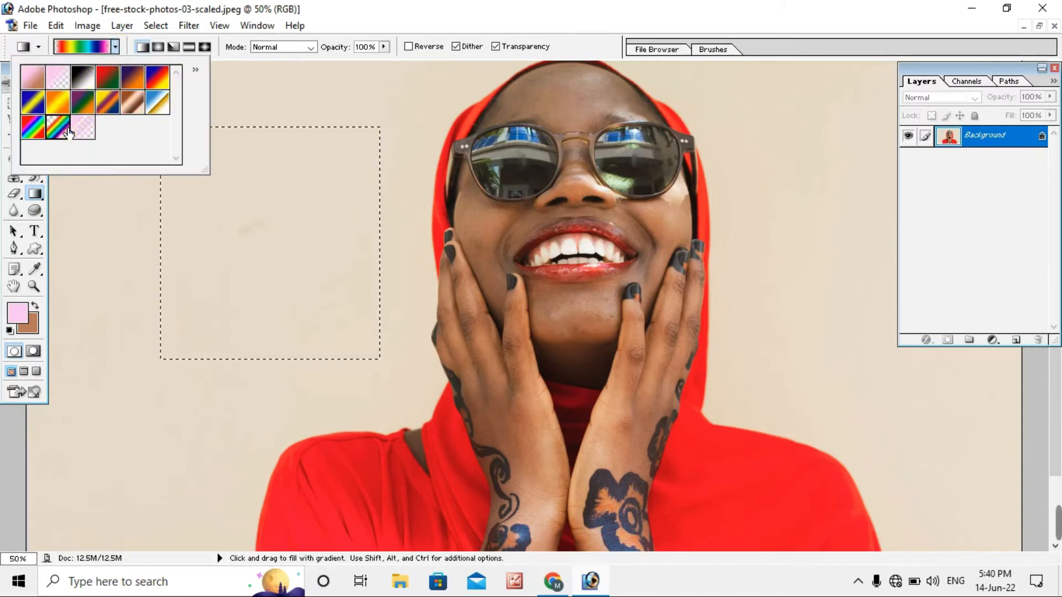
{"action": "left_click", "coordinate": [236, 163]}
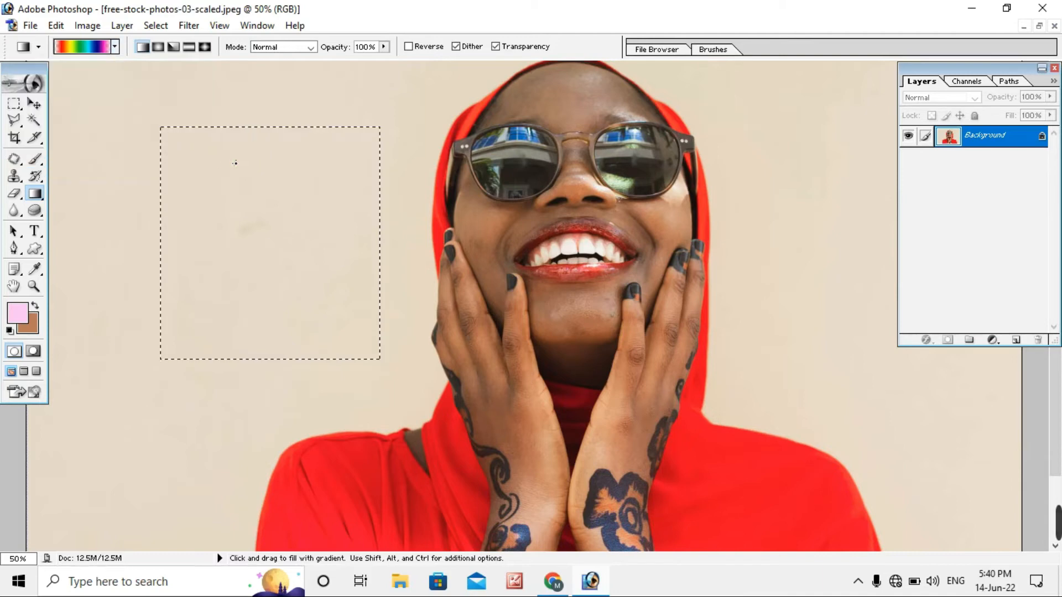
{"action": "left_click_drag", "start_coordinate": [209, 150], "coordinate": [358, 350]}
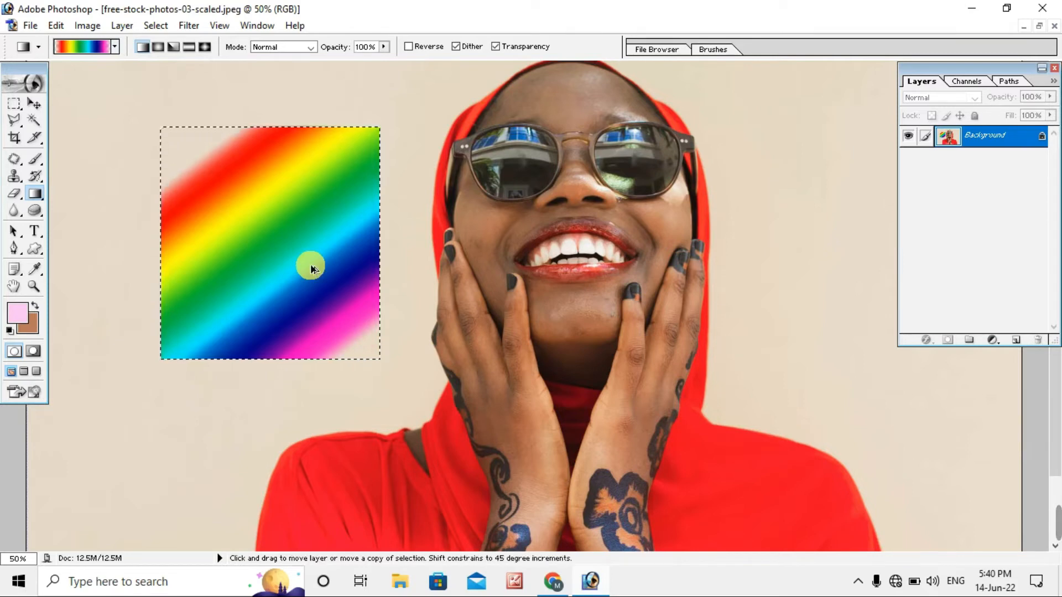
Step: Undo the rainbow gradient fill and deselect the wall area
{"action": "key", "text": "ctrl+z"}
{"action": "key", "text": "ctrl+d"}
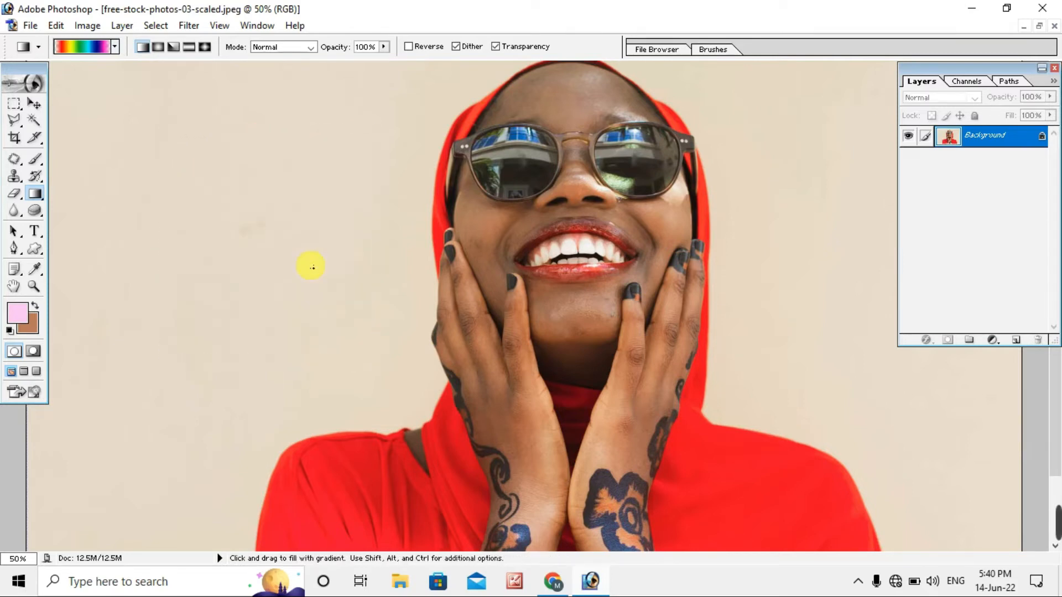
Step: Switch to the Blur tool with its 13 px brush at 50% strength
{"action": "left_click", "coordinate": [17, 208]}
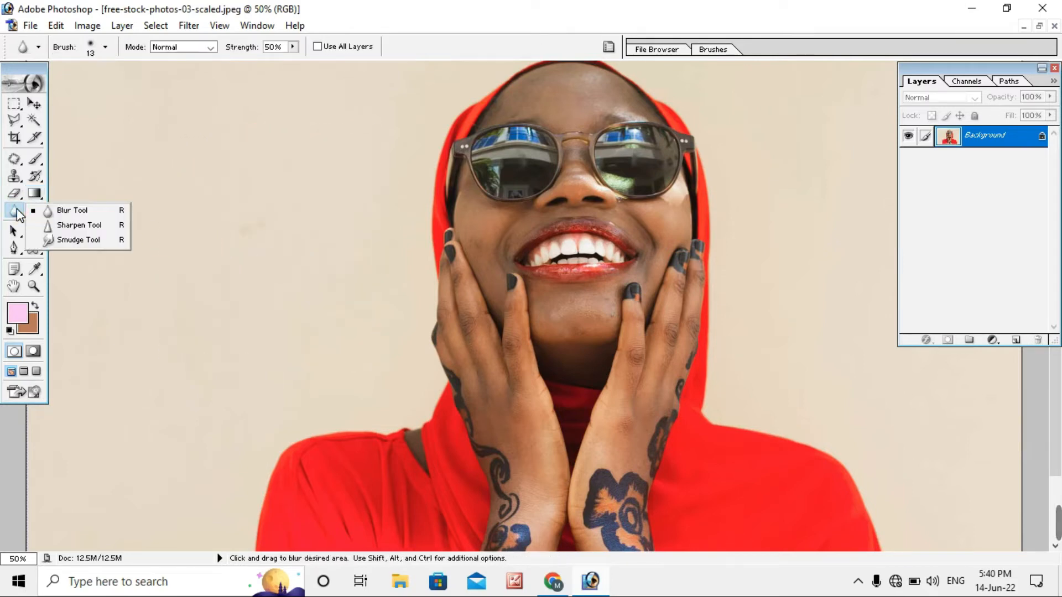
{"action": "left_click", "coordinate": [74, 209]}
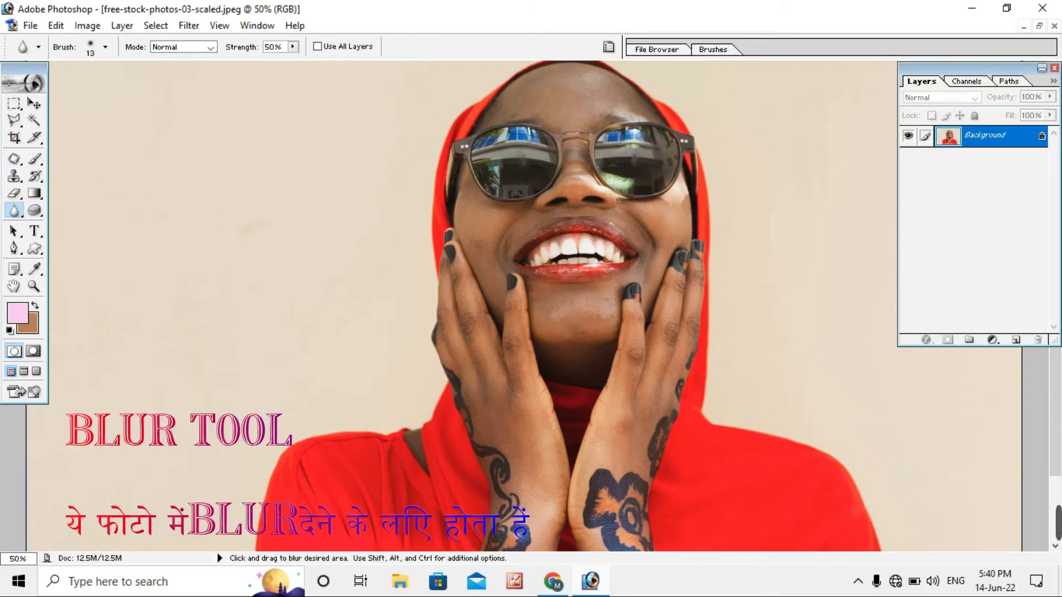
Step: Lighten the cheek beside the mouth with the Dodge tool's 65 px brush, Midtones, 50% exposure, and undo the strokes
{"action": "left_click", "coordinate": [35, 212]}
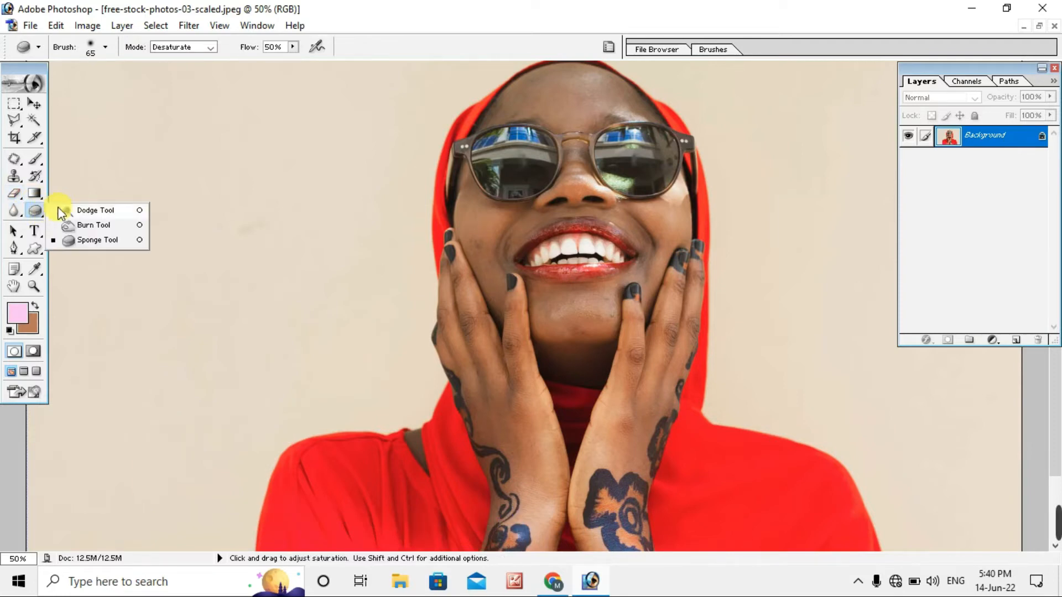
{"action": "left_click", "coordinate": [96, 211]}
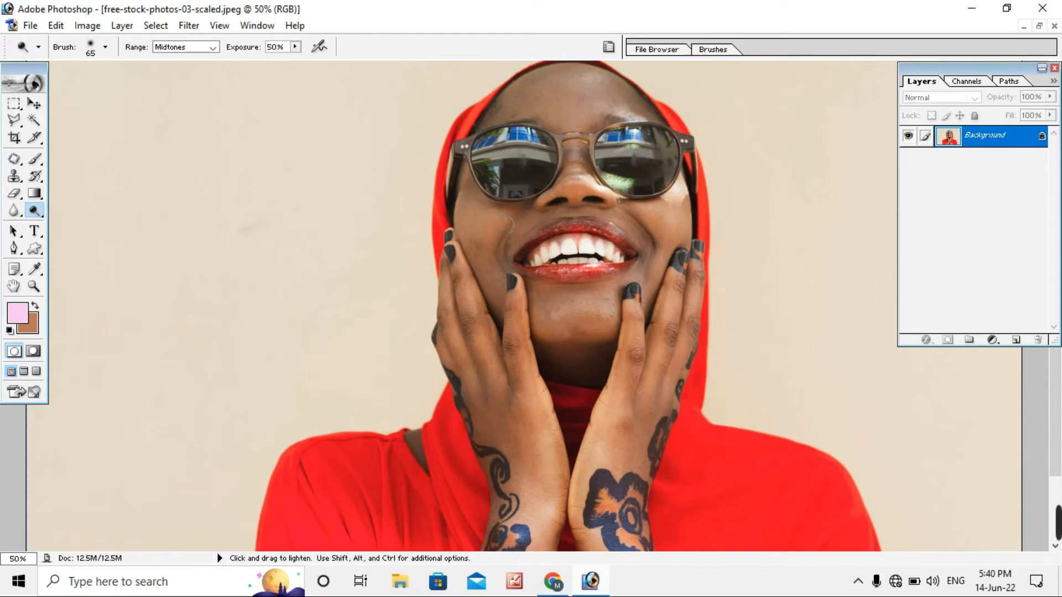
{"action": "mouse_move", "coordinate": [483, 226]}
{"action": "left_mouse_down"}
{"action": "mouse_move", "coordinate": [494, 257]}
{"action": "mouse_move", "coordinate": [476, 243]}
{"action": "mouse_move", "coordinate": [493, 263]}
{"action": "left_mouse_up"}
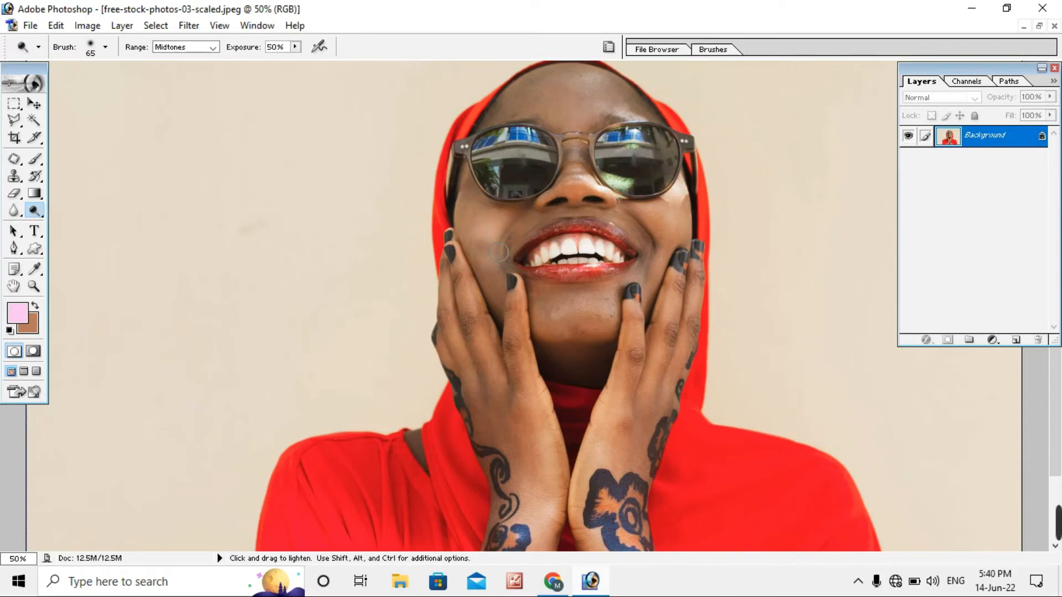
{"action": "mouse_move", "coordinate": [498, 245]}
{"action": "left_mouse_down"}
{"action": "mouse_move", "coordinate": [517, 217]}
{"action": "mouse_move", "coordinate": [509, 258]}
{"action": "mouse_move", "coordinate": [504, 227]}
{"action": "mouse_move", "coordinate": [520, 244]}
{"action": "mouse_move", "coordinate": [503, 264]}
{"action": "left_mouse_up"}
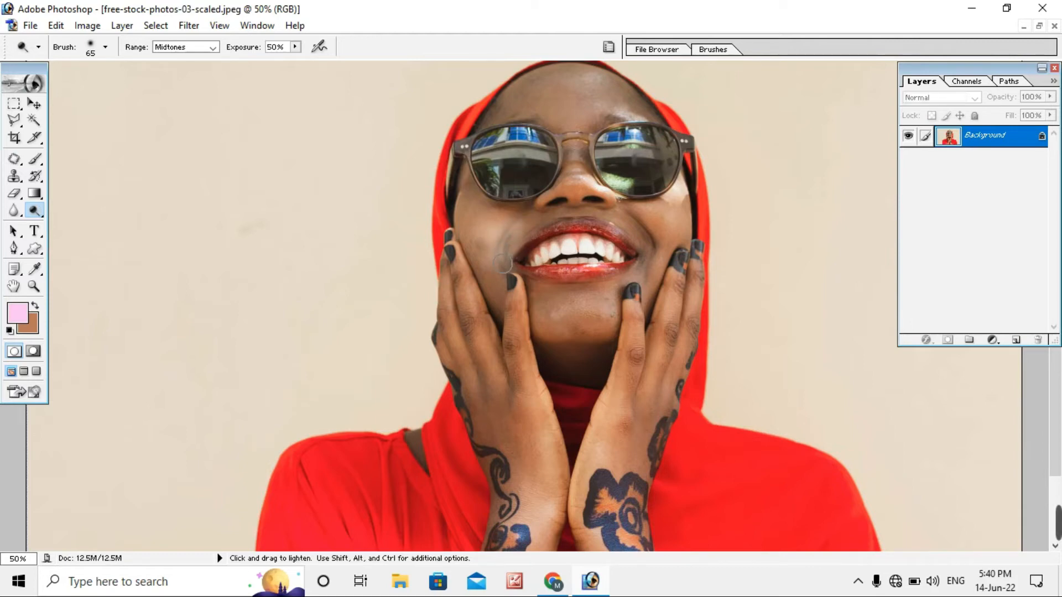
{"action": "key", "text": "ctrl+alt+z"}
{"action": "key", "text": "ctrl+alt+z"}
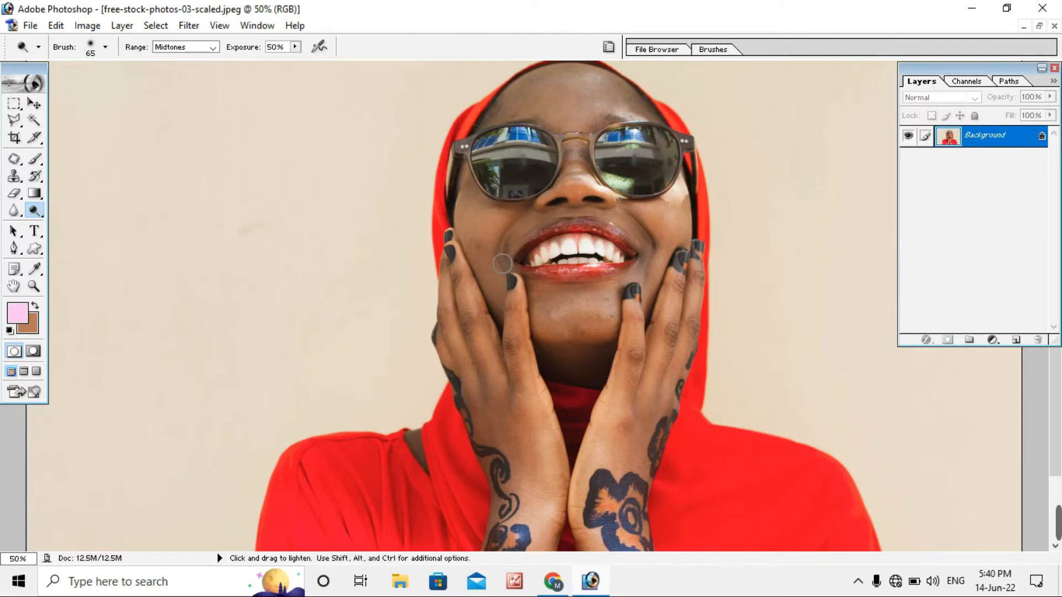
Step: Darken the same cheek with the Burn tool's 65 px brush, Midtones, 50% exposure, and undo the stroke
{"action": "left_click_drag", "start_coordinate": [25, 215], "coordinate": [84, 228]}
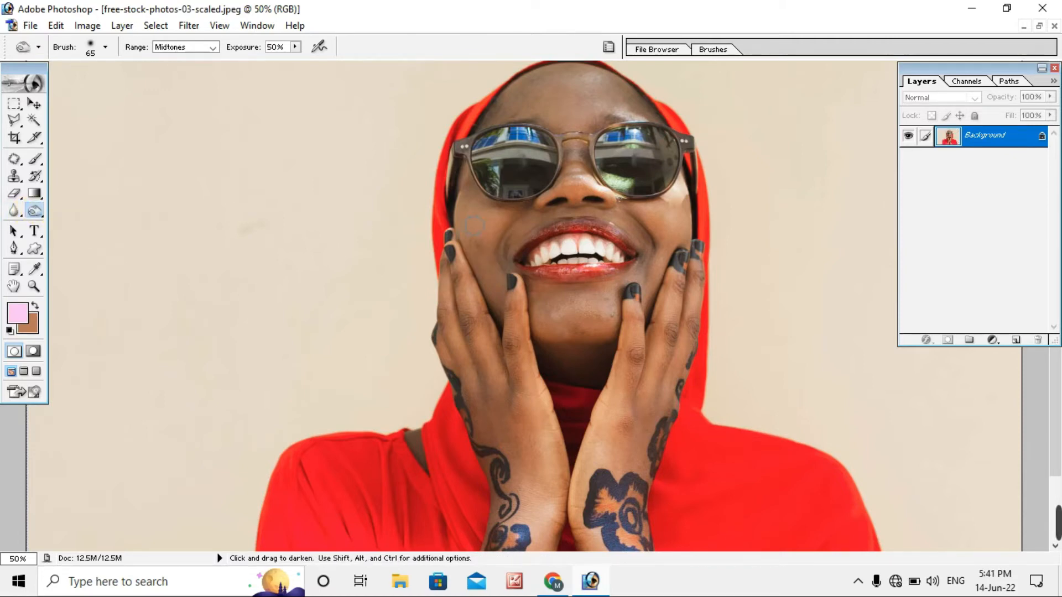
{"action": "mouse_move", "coordinate": [481, 233]}
{"action": "left_mouse_down"}
{"action": "mouse_move", "coordinate": [488, 265]}
{"action": "mouse_move", "coordinate": [498, 249]}
{"action": "mouse_move", "coordinate": [484, 238]}
{"action": "mouse_move", "coordinate": [496, 259]}
{"action": "mouse_move", "coordinate": [480, 249]}
{"action": "left_mouse_up"}
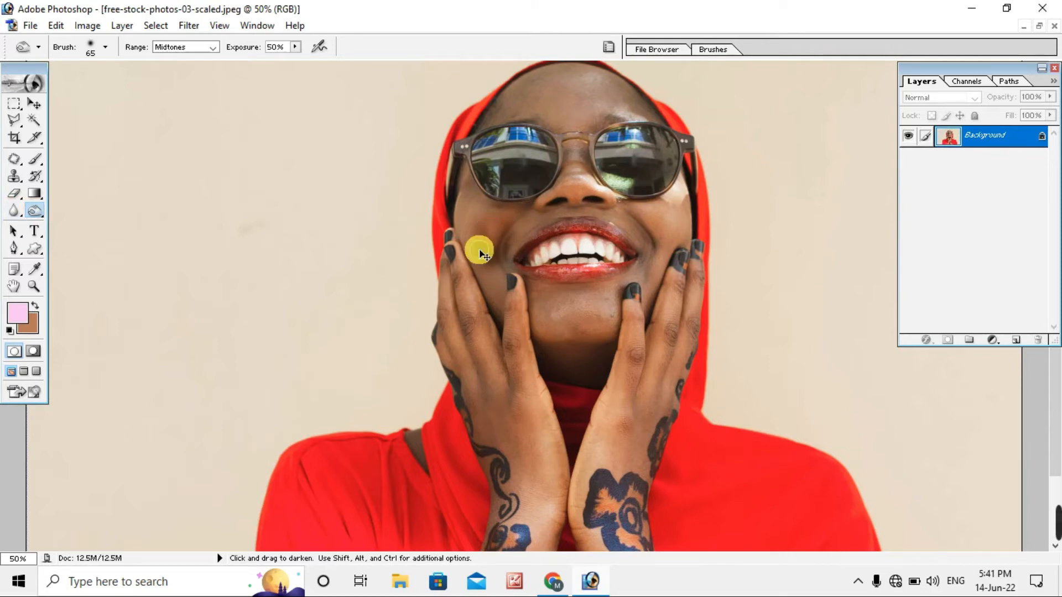
{"action": "key", "text": "ctrl+alt+z"}
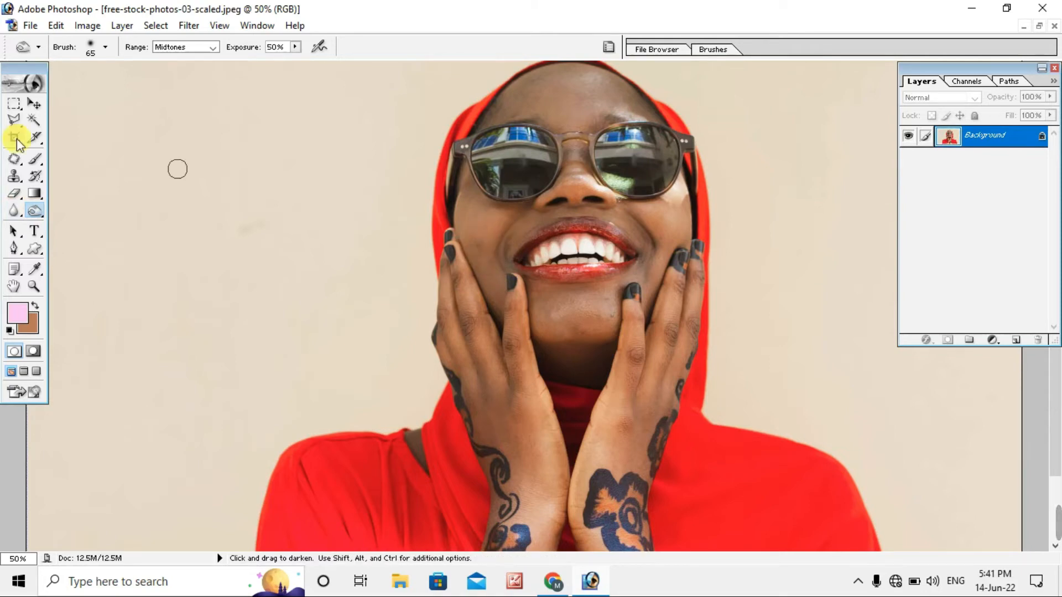
Step: Desaturate the cheek with the Sponge tool's 65 px brush at 50% flow and undo the stroke
{"action": "left_click_drag", "start_coordinate": [38, 218], "coordinate": [100, 243]}
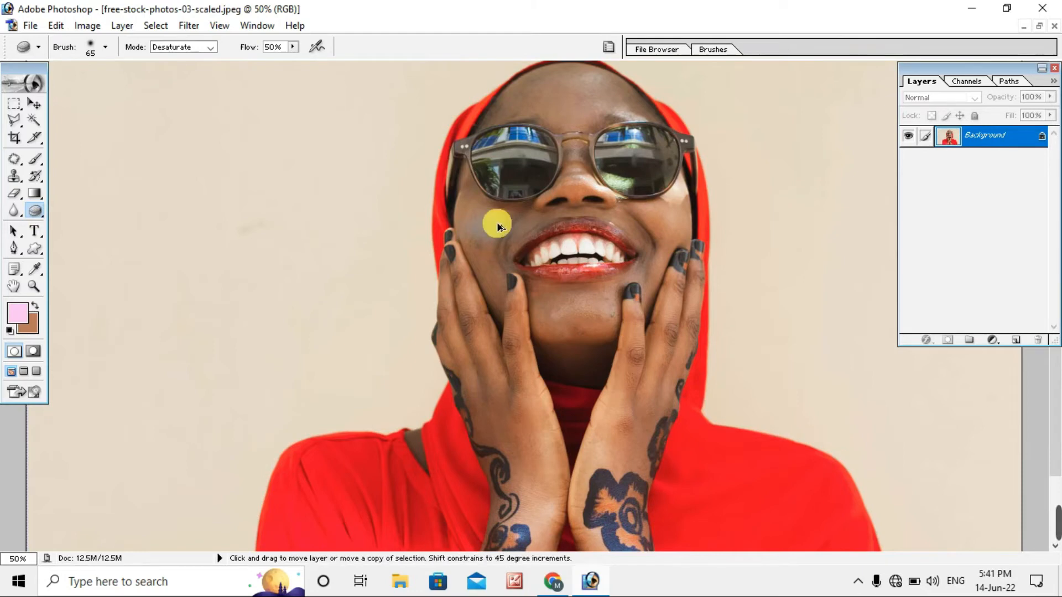
{"action": "key", "text": "ctrl+alt+z"}
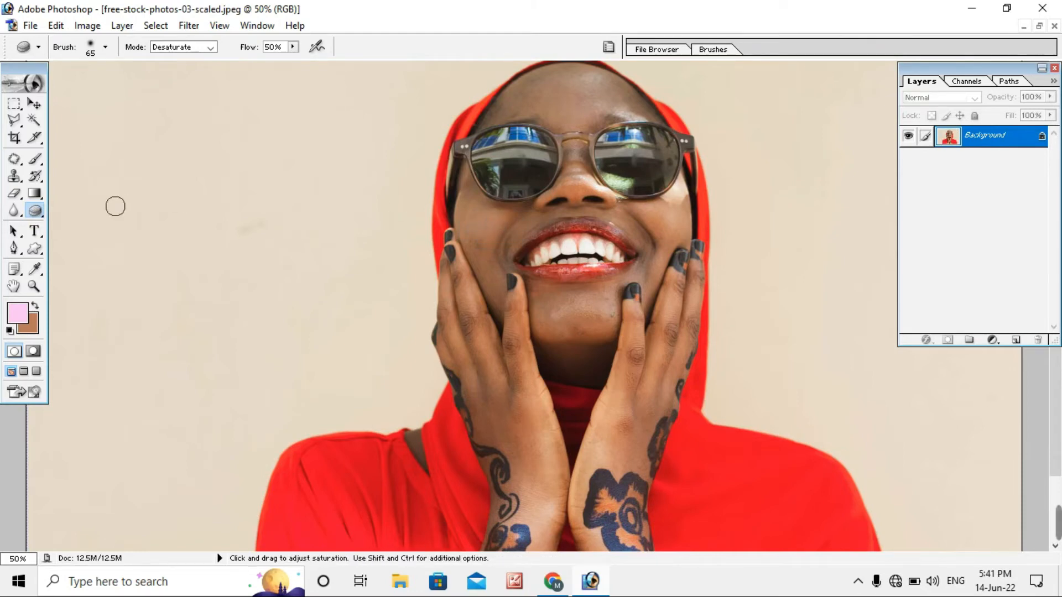
Step: Try the Path Selection tool by sweeping selection boxes from the wall across to the face
{"action": "left_click", "coordinate": [15, 233]}
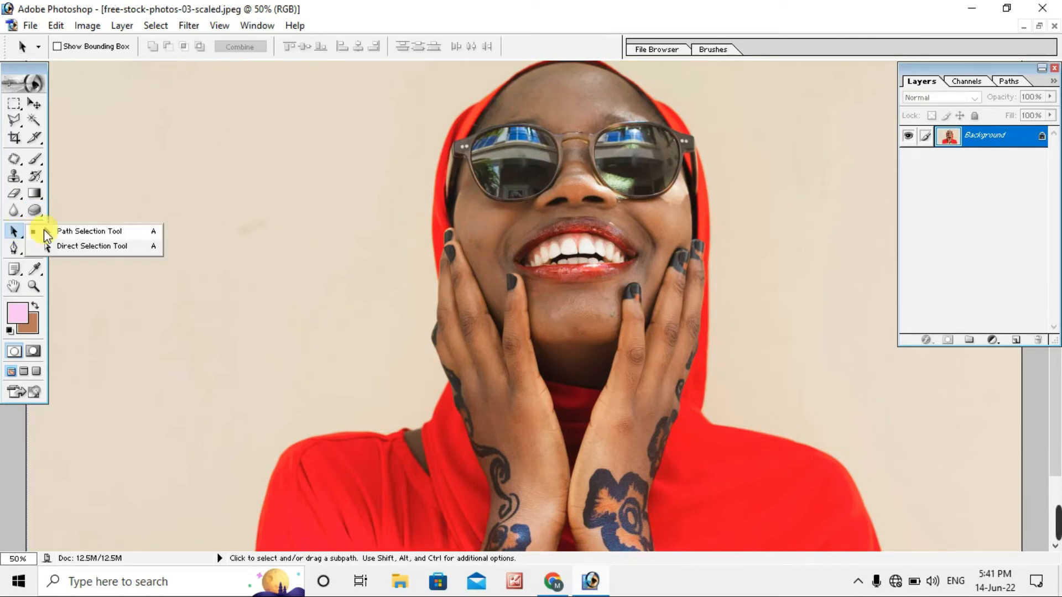
{"action": "left_click", "coordinate": [61, 230]}
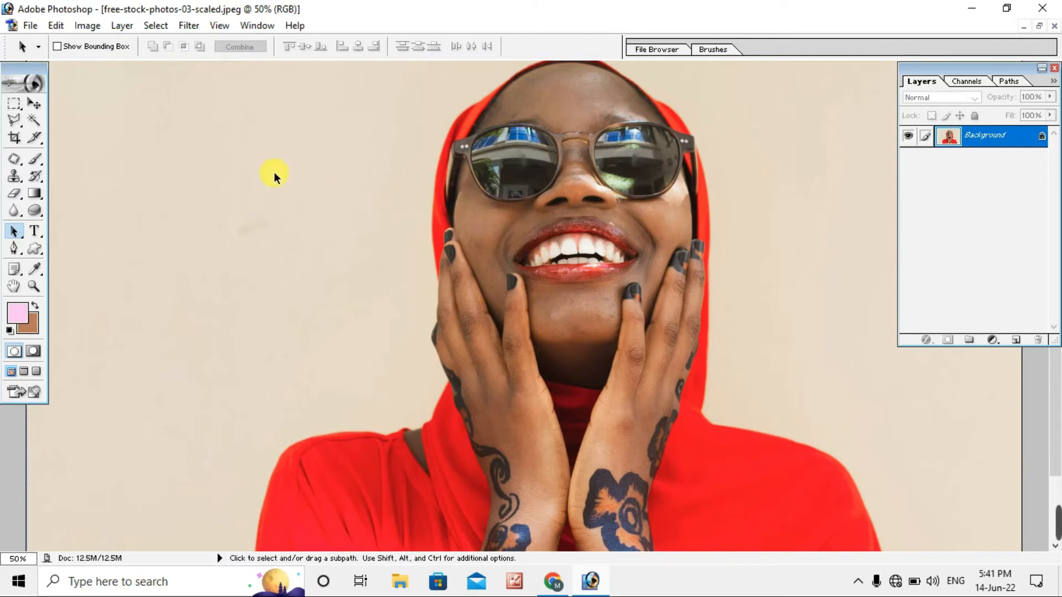
{"action": "left_click_drag", "start_coordinate": [218, 168], "coordinate": [469, 289]}
{"action": "left_click_drag", "start_coordinate": [147, 167], "coordinate": [553, 289]}
{"action": "left_click_drag", "start_coordinate": [234, 174], "coordinate": [448, 318]}
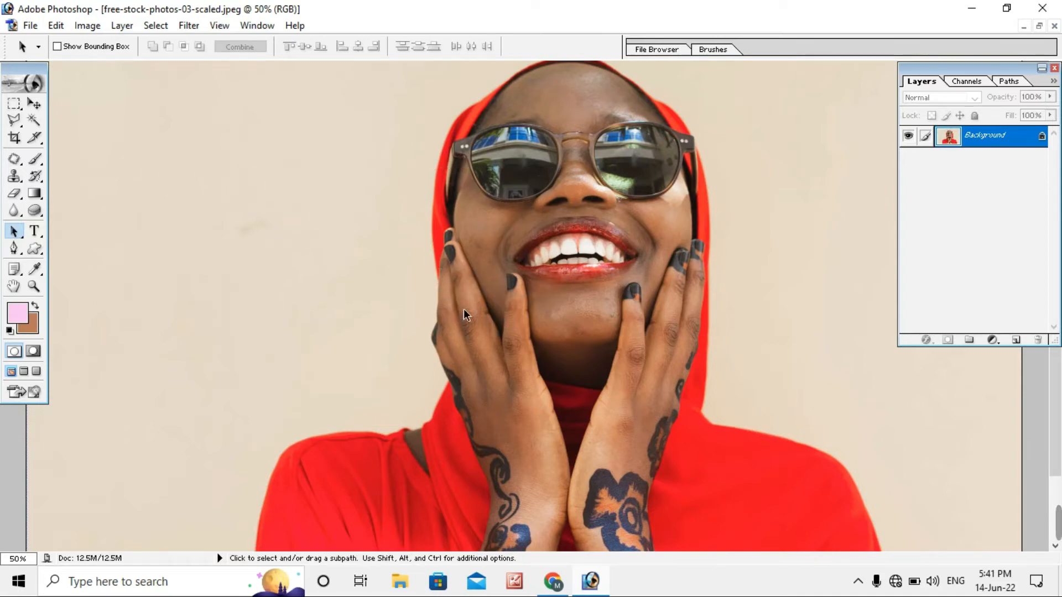
Step: Switch to the Horizontal Type tool with anti-aliasing set to Sharp
{"action": "left_click", "coordinate": [35, 231]}
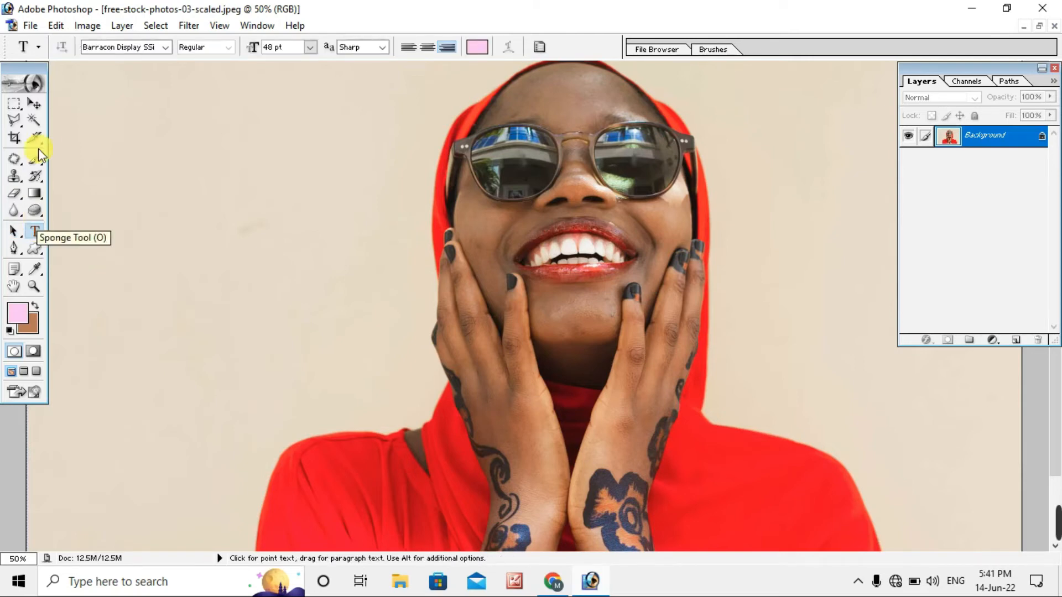
{"action": "left_click", "coordinate": [384, 46]}
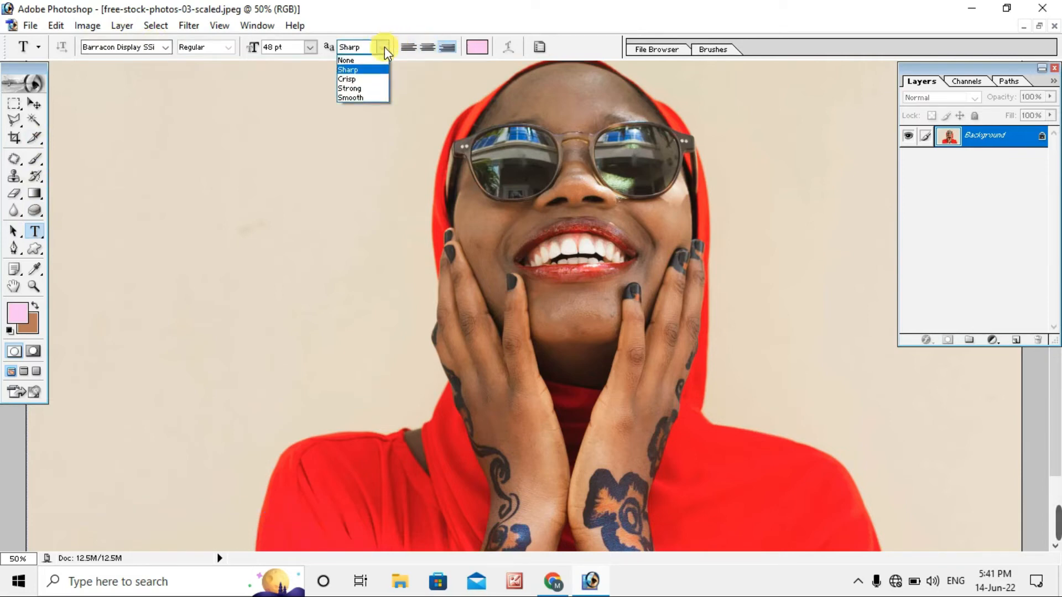
{"action": "left_click", "coordinate": [353, 69]}
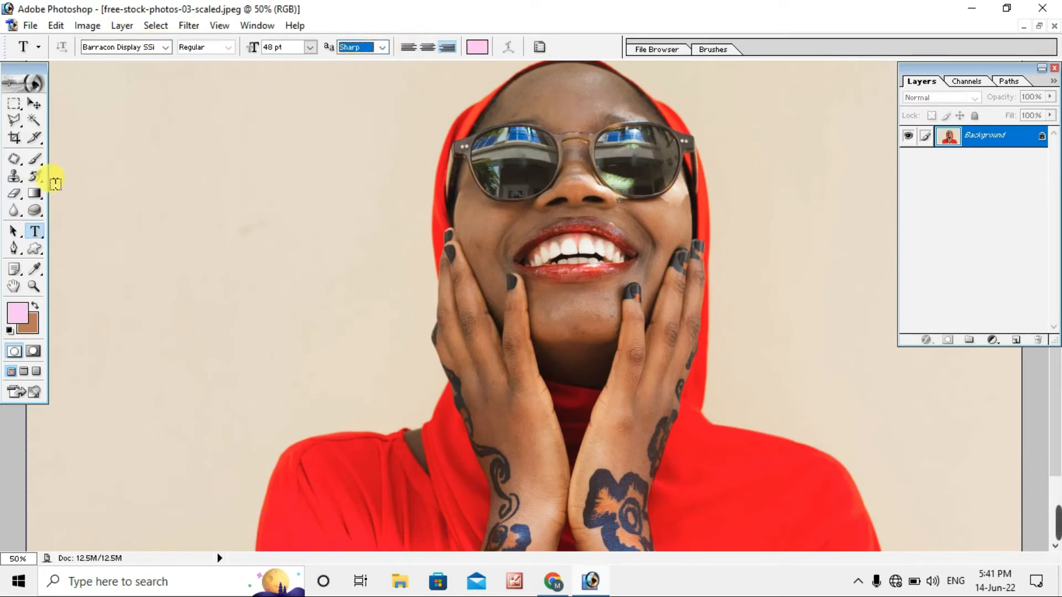
{"action": "left_click", "coordinate": [40, 231]}
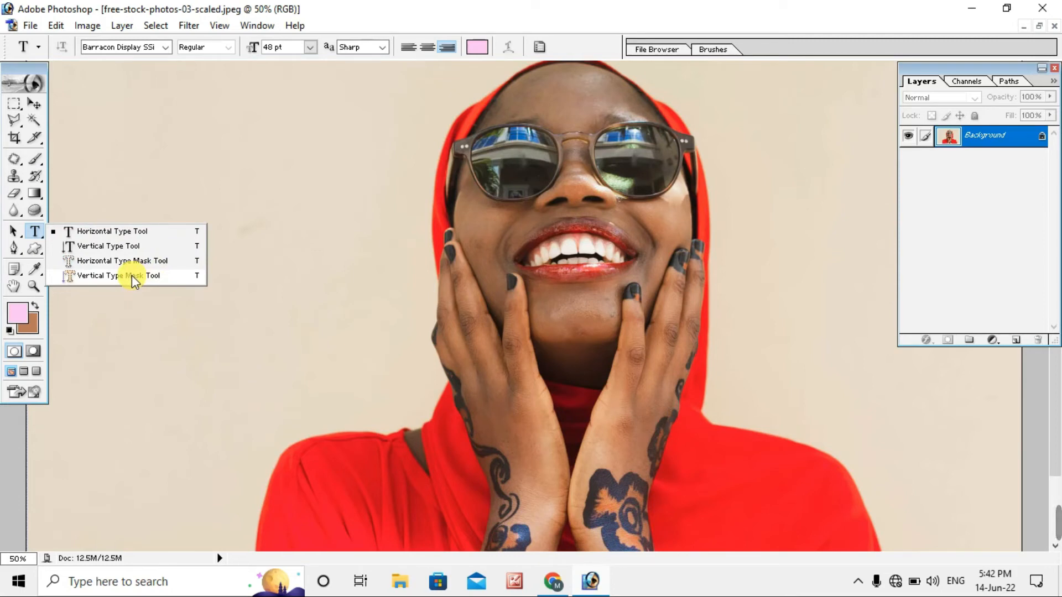
{"action": "left_click", "coordinate": [135, 232]}
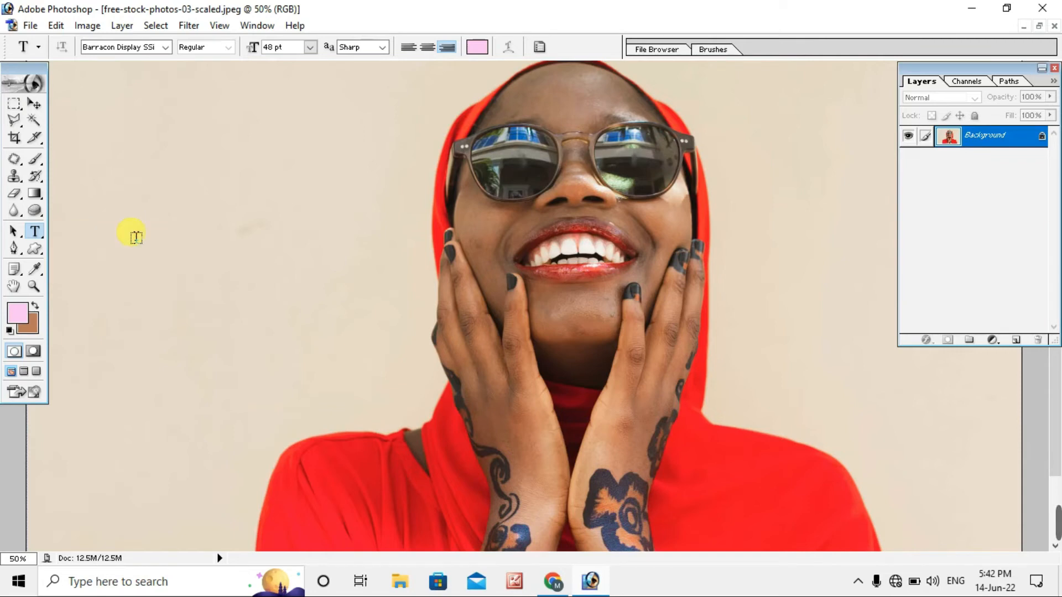
Step: Add a short line of pink text at 60 pt on the wall beside the face
{"action": "left_click", "coordinate": [296, 247]}
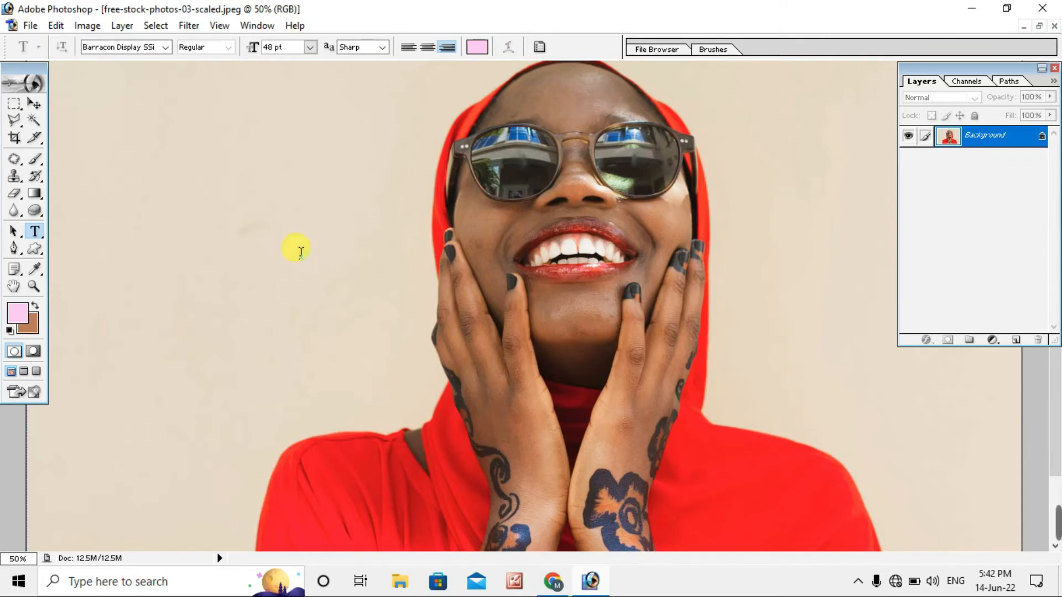
{"action": "left_click", "coordinate": [310, 48]}
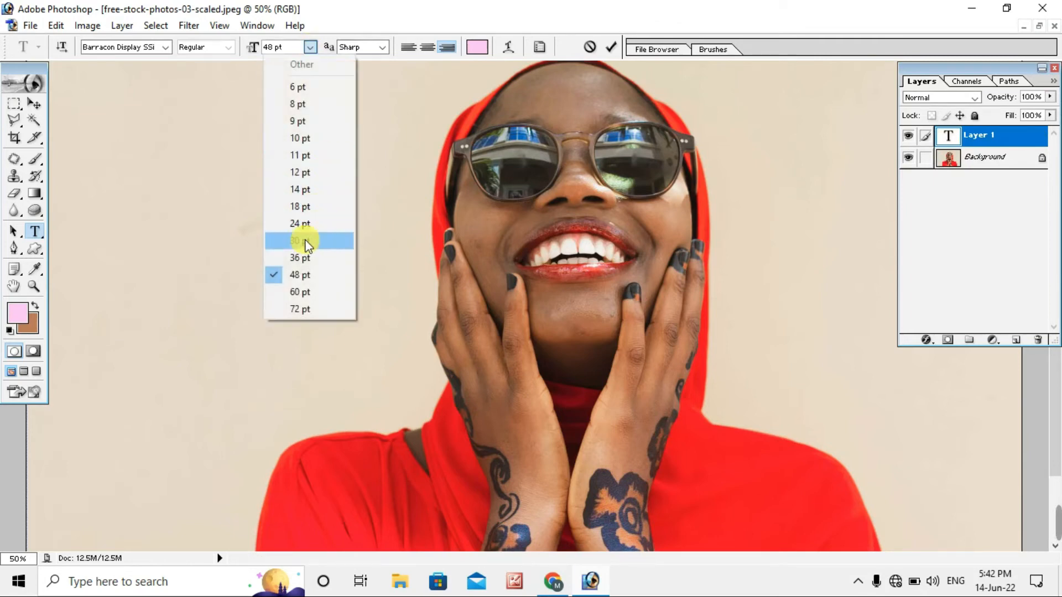
{"action": "left_click", "coordinate": [304, 292]}
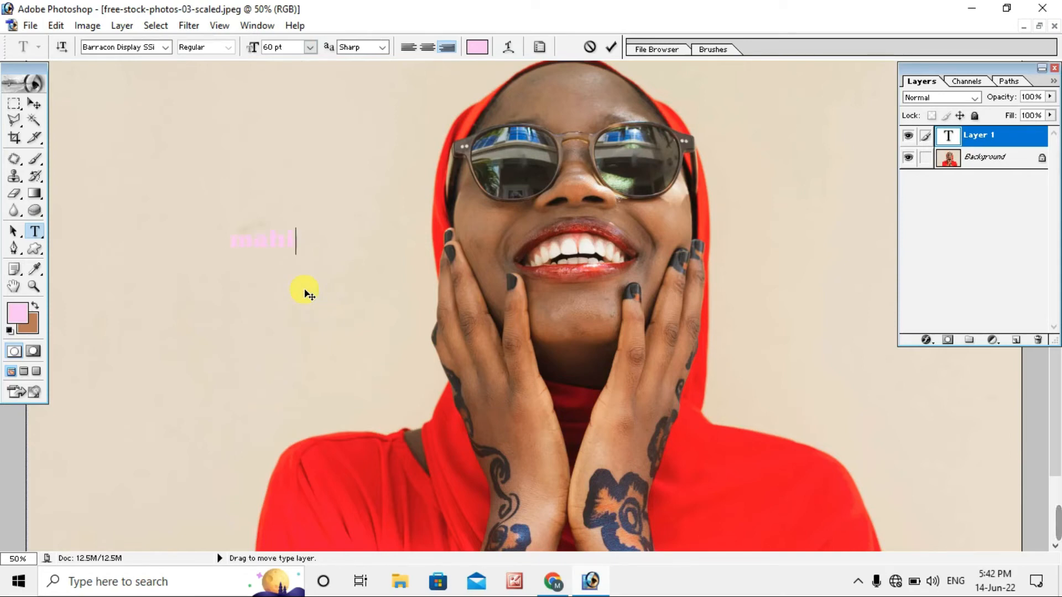
Step: Recolour the text on the wall to bright red, then discard the uncommitted text layer
{"action": "left_click_drag", "start_coordinate": [296, 239], "coordinate": [239, 221]}
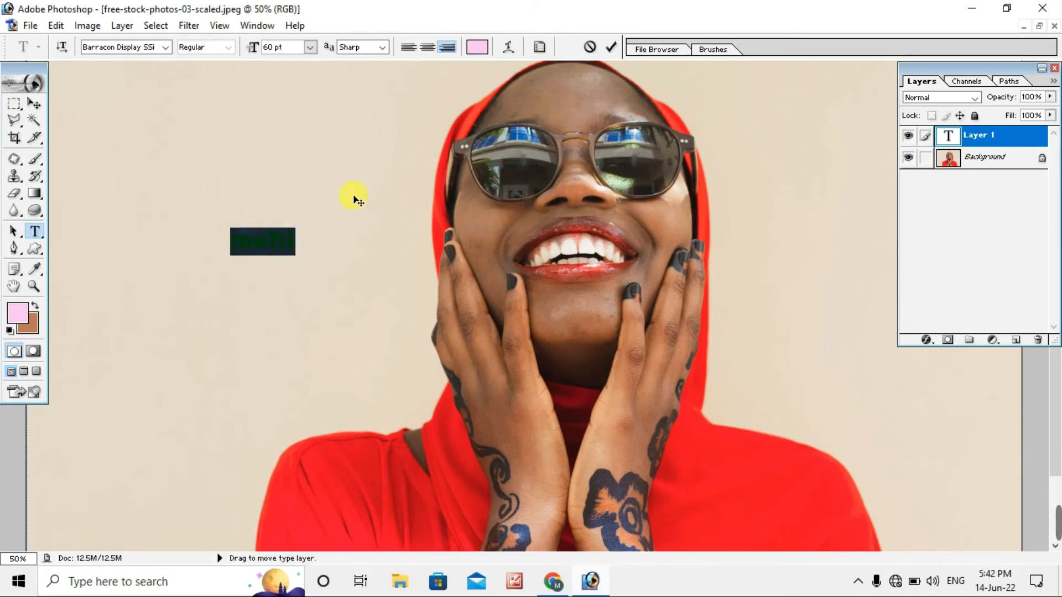
{"action": "left_click", "coordinate": [477, 46]}
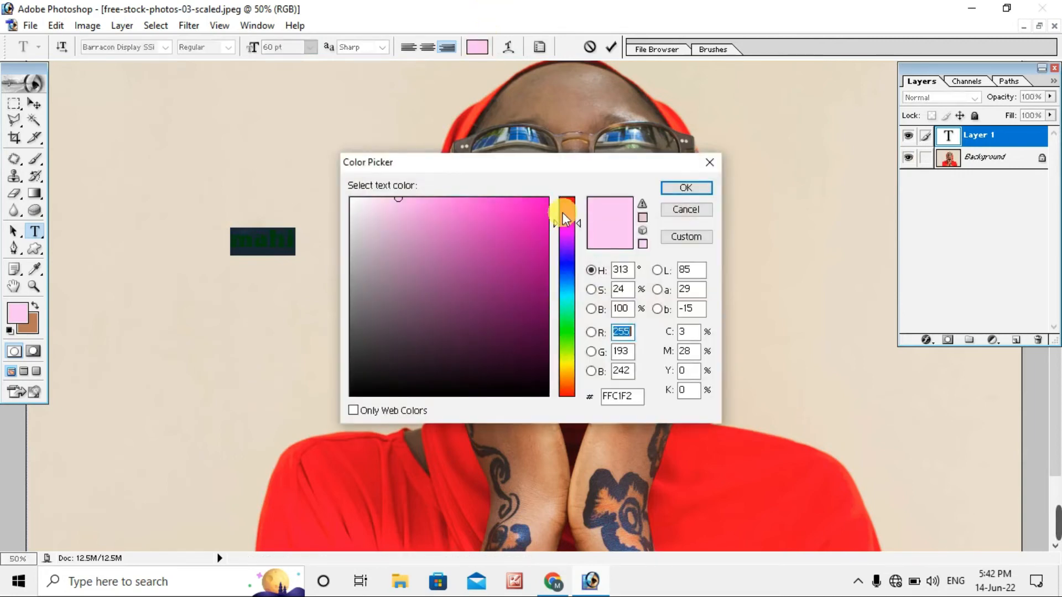
{"action": "left_click", "coordinate": [565, 208]}
{"action": "left_click", "coordinate": [566, 203]}
{"action": "left_click", "coordinate": [544, 211]}
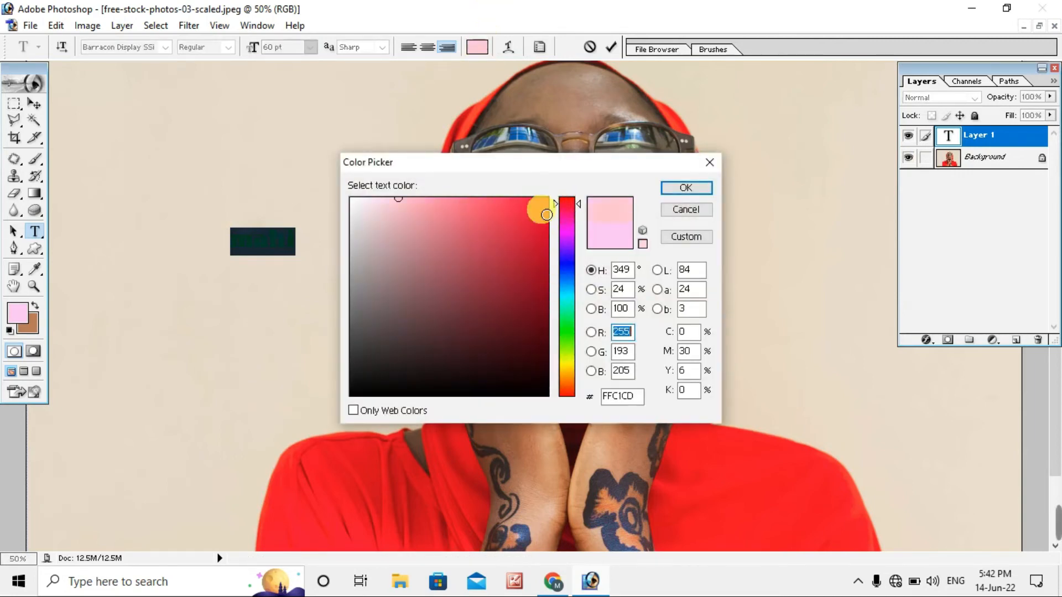
{"action": "left_click", "coordinate": [686, 188]}
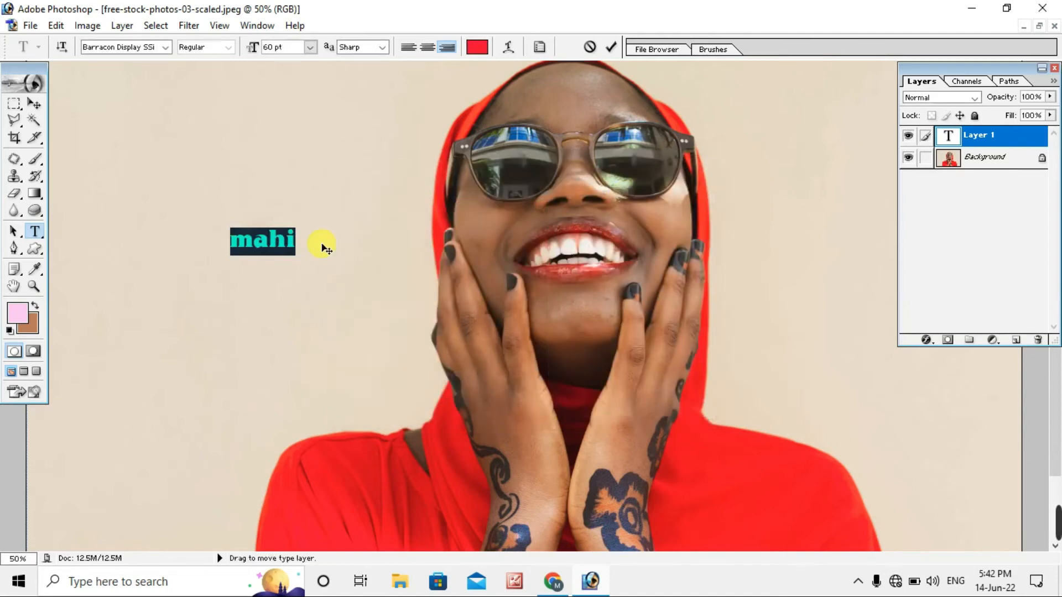
{"action": "left_click_drag", "start_coordinate": [324, 248], "coordinate": [321, 248]}
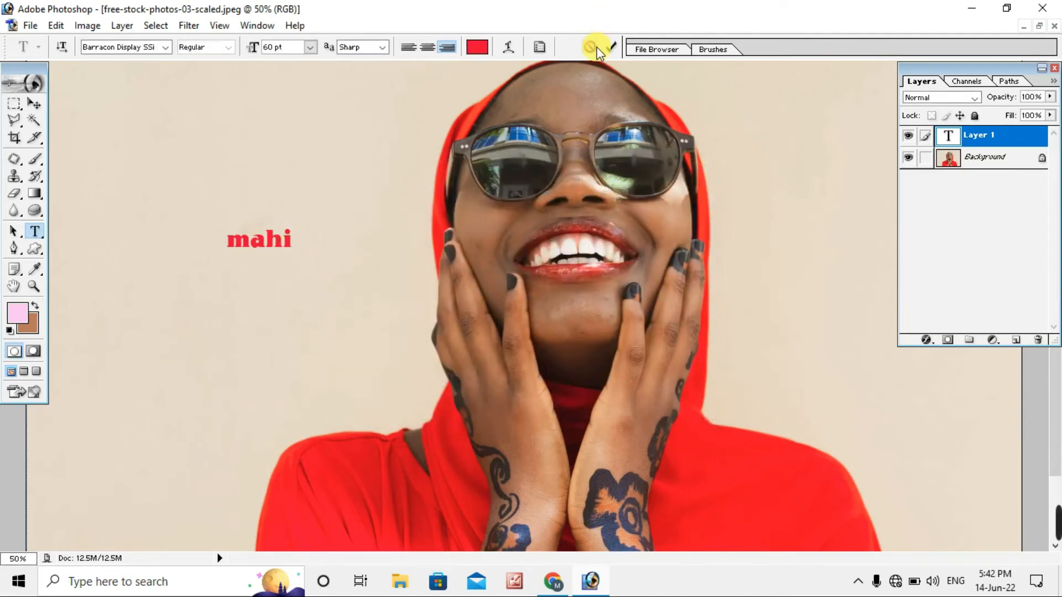
{"action": "key", "text": "Escape"}
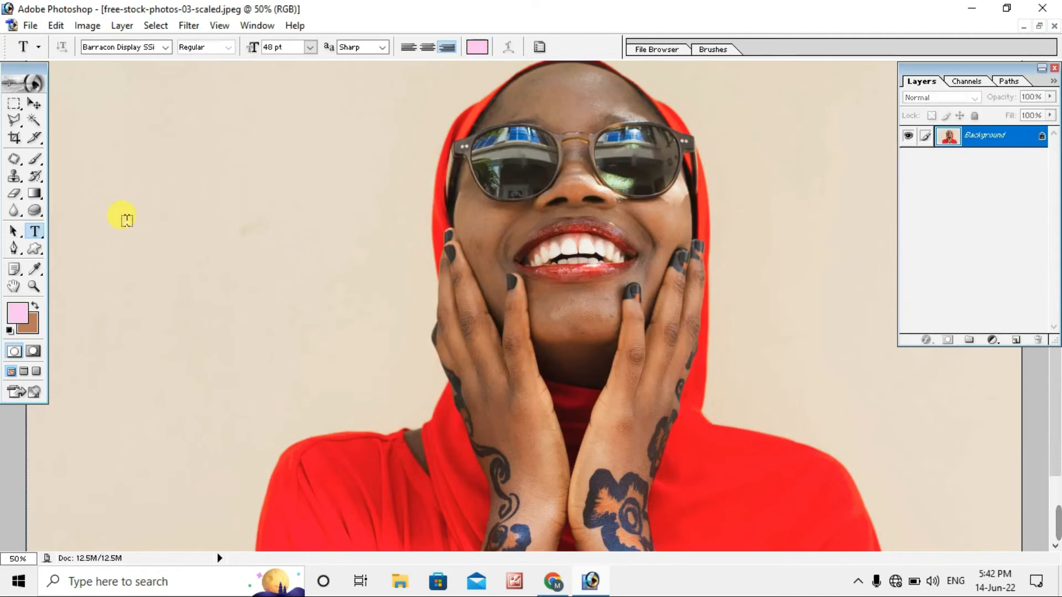
Step: Start a pink shape layer with the Pen tool, placing anchor points along the red shoulder up to the wrist
{"action": "left_click", "coordinate": [14, 250]}
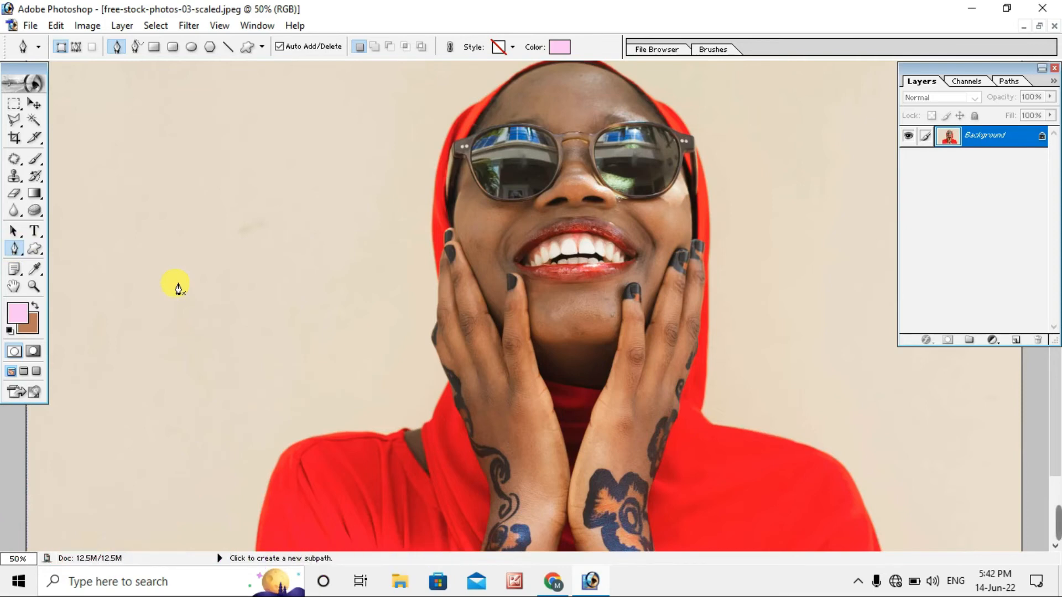
{"action": "left_click", "coordinate": [293, 442]}
{"action": "left_click", "coordinate": [314, 437]}
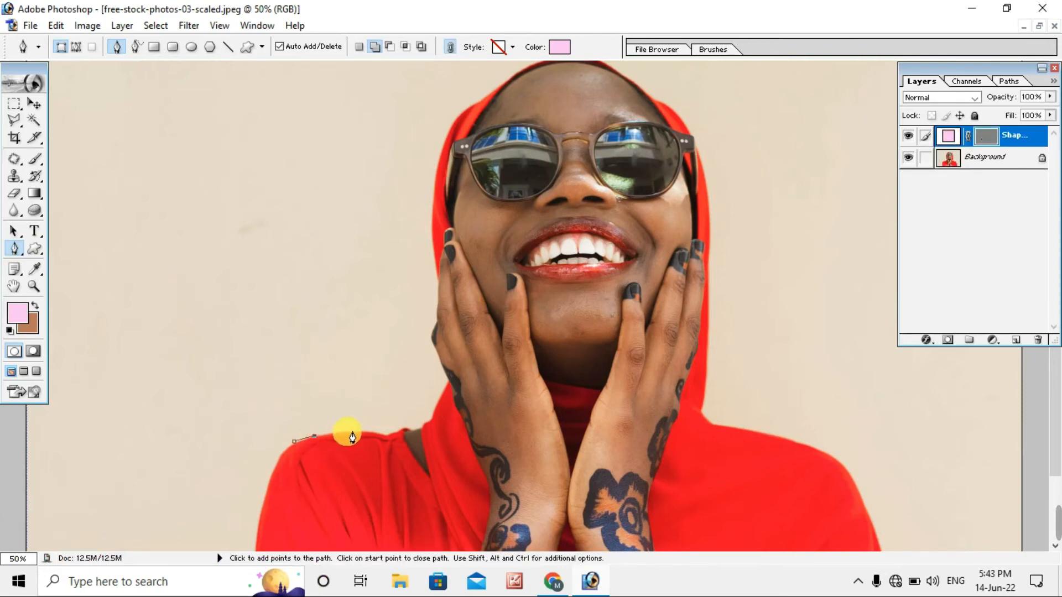
{"action": "left_click", "coordinate": [347, 431]}
{"action": "left_click", "coordinate": [388, 437]}
{"action": "left_click", "coordinate": [421, 425]}
{"action": "left_click", "coordinate": [437, 405]}
{"action": "left_click", "coordinate": [446, 386]}
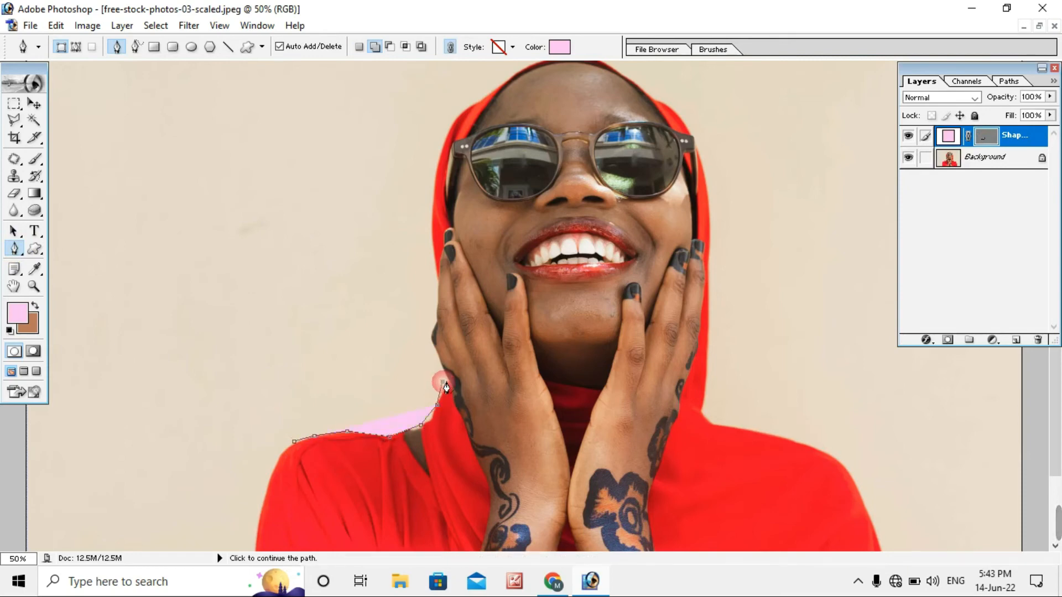
Step: Extend the pink shape's outline up the edge of the hand and hood to the level of the sunglasses
{"action": "left_click", "coordinate": [443, 367]}
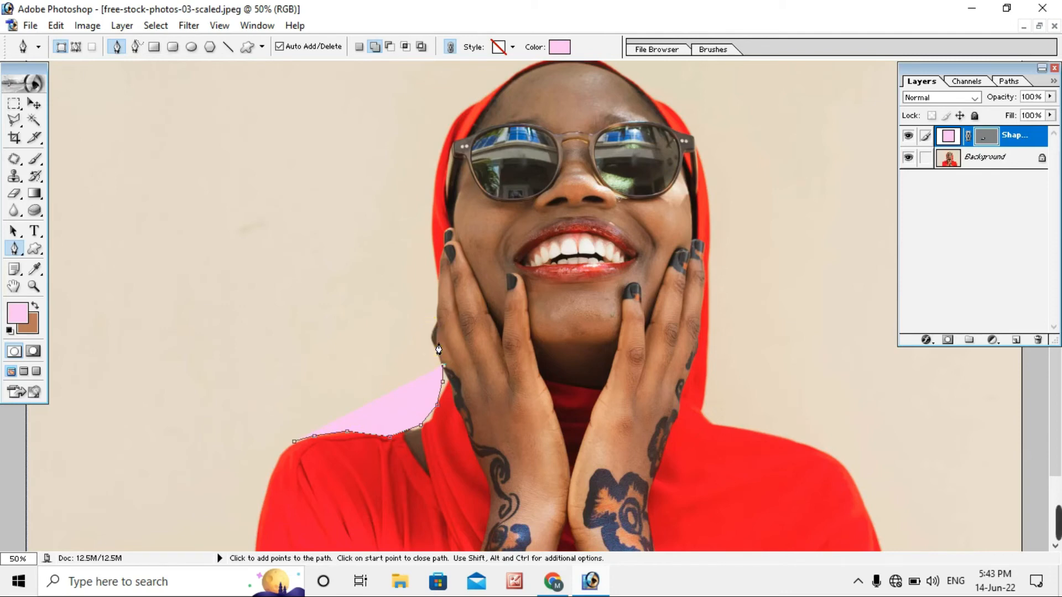
{"action": "left_click", "coordinate": [434, 342]}
{"action": "left_click", "coordinate": [437, 322]}
{"action": "left_click", "coordinate": [438, 297]}
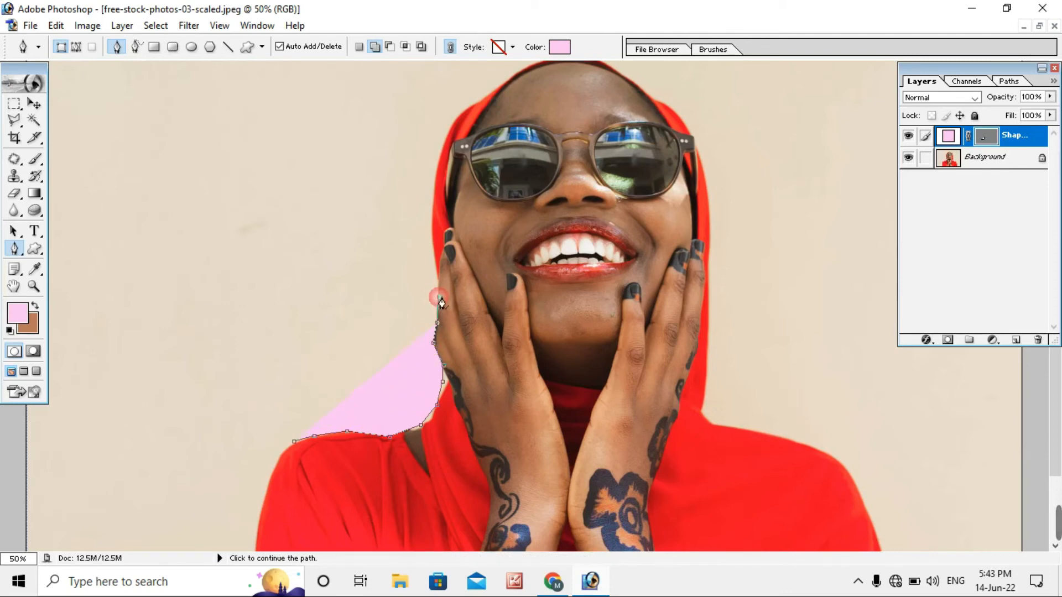
{"action": "left_click", "coordinate": [435, 258]}
{"action": "left_click", "coordinate": [431, 224]}
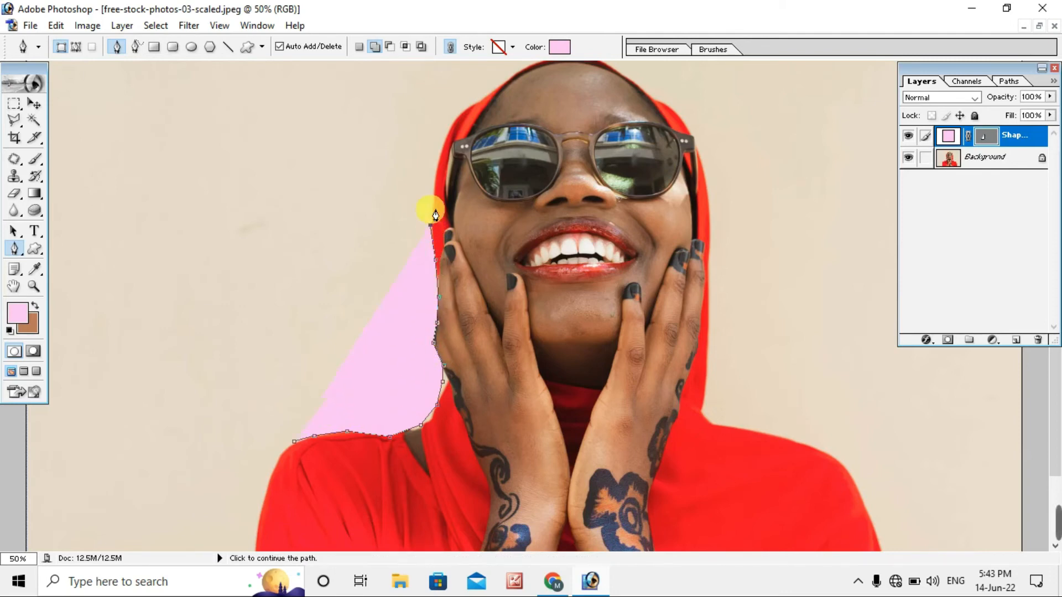
{"action": "left_click", "coordinate": [429, 189]}
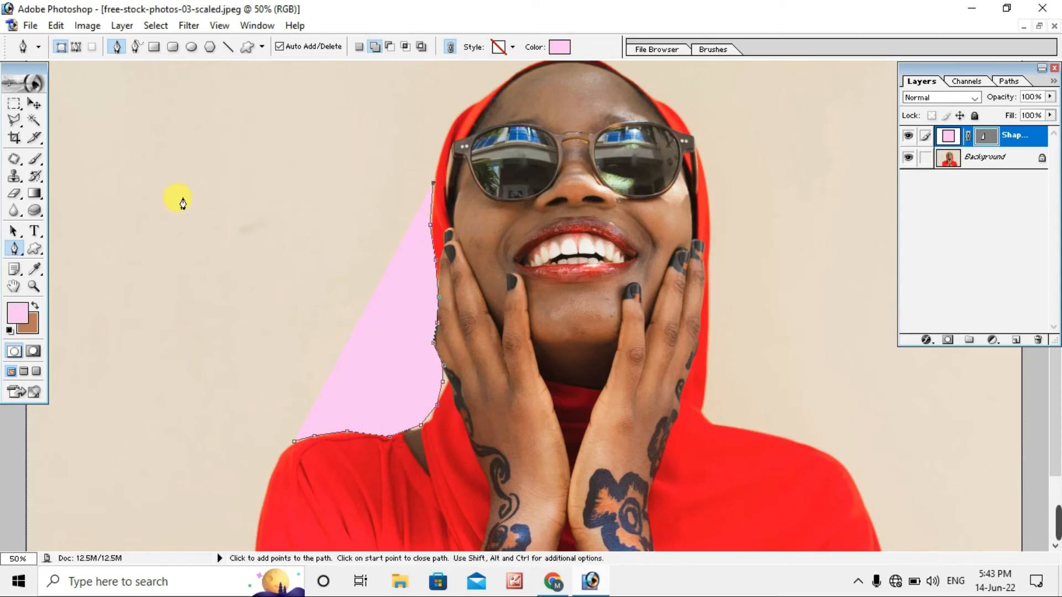
Step: Set the Pen tool to Paths mode and start a path from the wall down and along the shoulder to the neck
{"action": "left_click", "coordinate": [78, 48]}
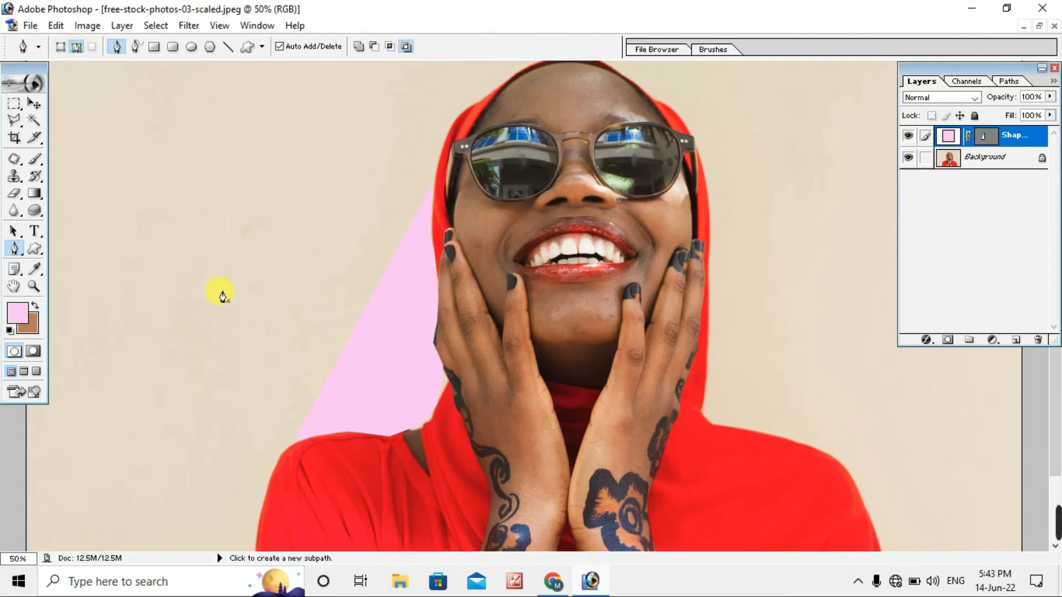
{"action": "left_click", "coordinate": [219, 292]}
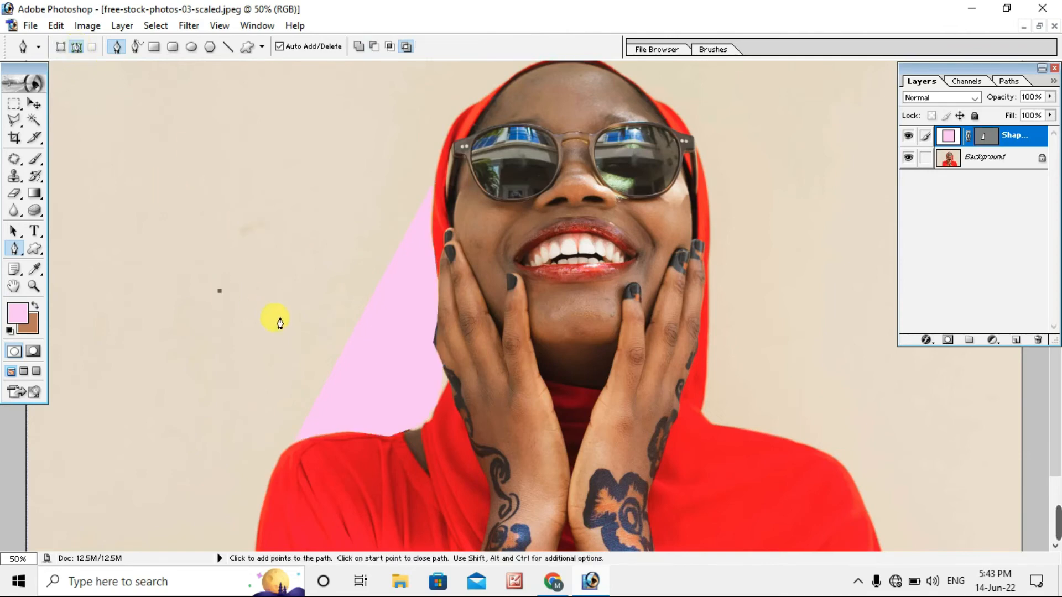
{"action": "left_click", "coordinate": [289, 445]}
{"action": "left_click", "coordinate": [327, 436]}
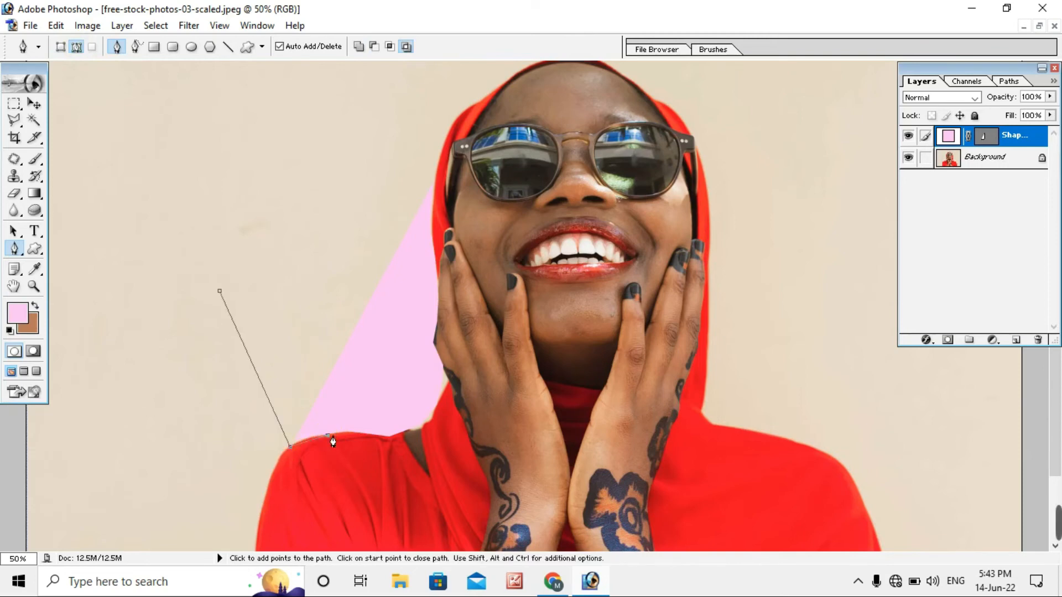
{"action": "left_click", "coordinate": [380, 433]}
{"action": "left_click", "coordinate": [406, 431]}
{"action": "left_click", "coordinate": [425, 420]}
Step: Curve the path back across the pink shape to the wall and close it at its starting point
{"action": "left_click", "coordinate": [426, 376]}
{"action": "left_click", "coordinate": [398, 331]}
{"action": "left_click", "coordinate": [390, 319]}
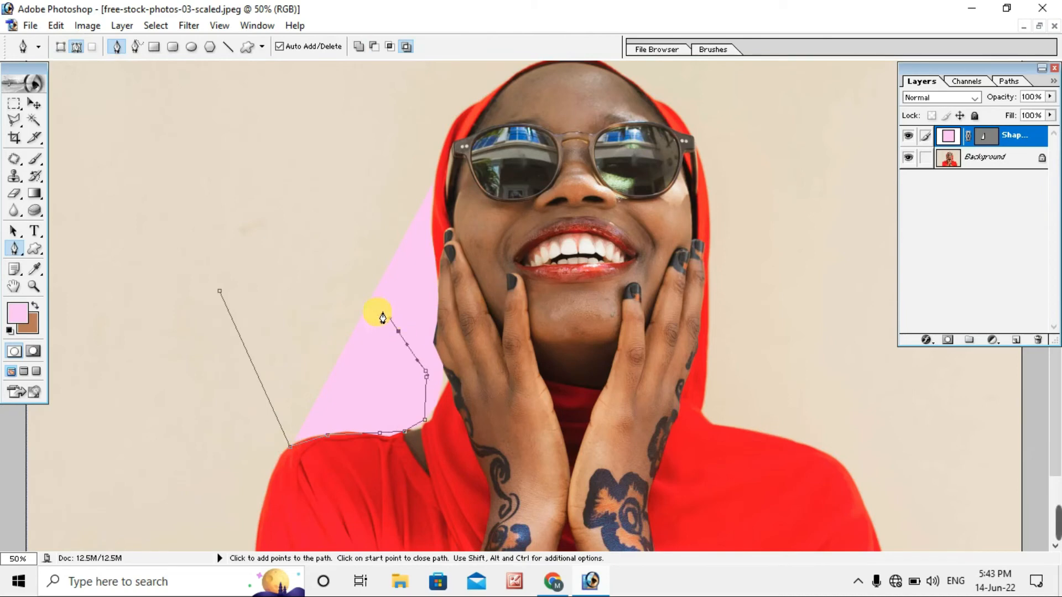
{"action": "left_click", "coordinate": [350, 295]}
{"action": "left_click", "coordinate": [299, 277]}
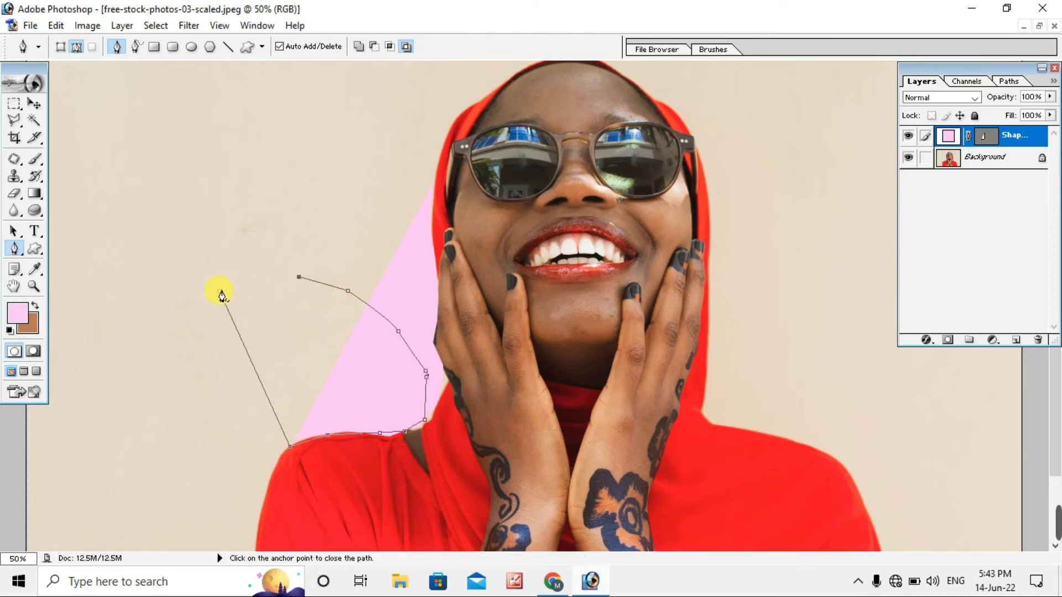
{"action": "left_click", "coordinate": [220, 291]}
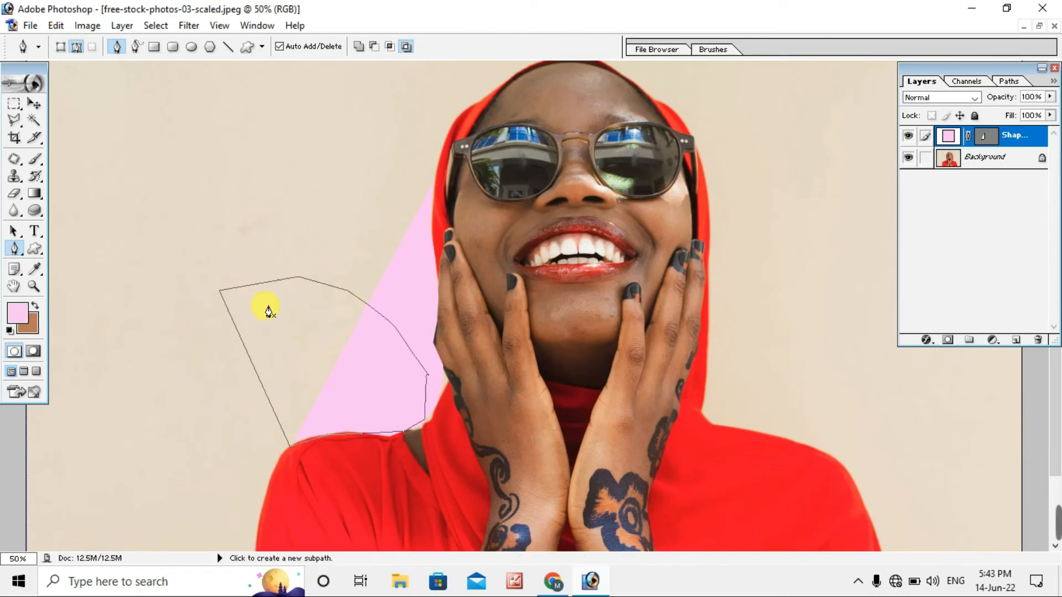
Step: Reshape the upper edge and outer corner of the closed path with the Add Anchor Point tool
{"action": "left_click", "coordinate": [18, 247]}
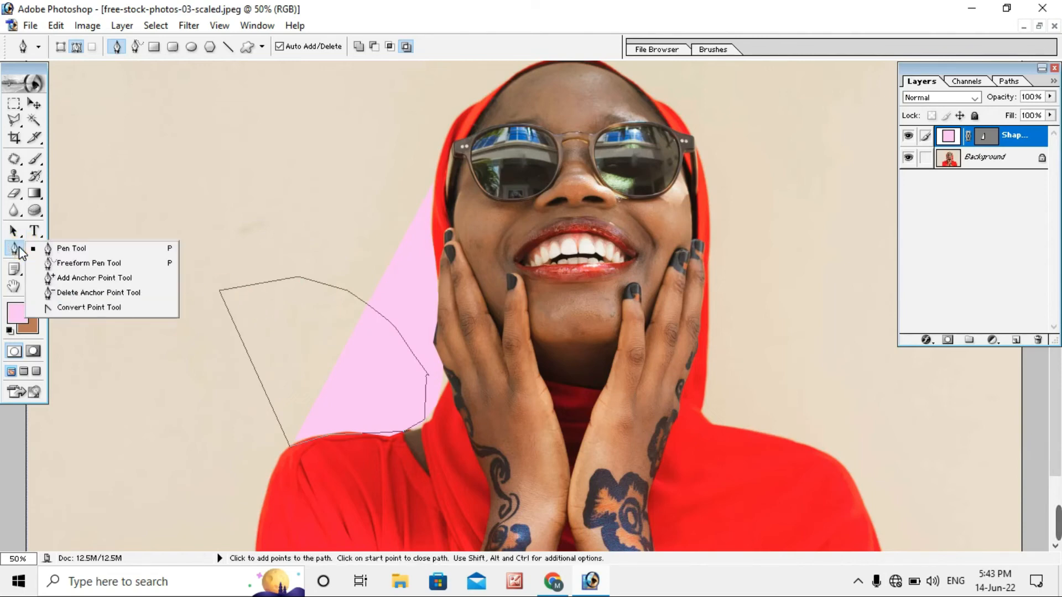
{"action": "left_click", "coordinate": [83, 277]}
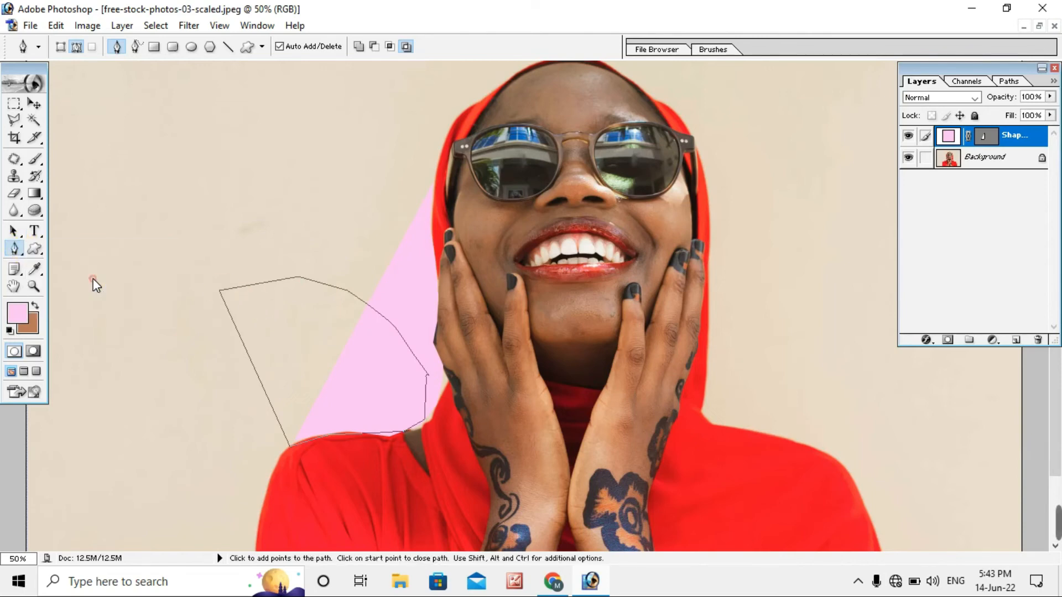
{"action": "left_click", "coordinate": [249, 285]}
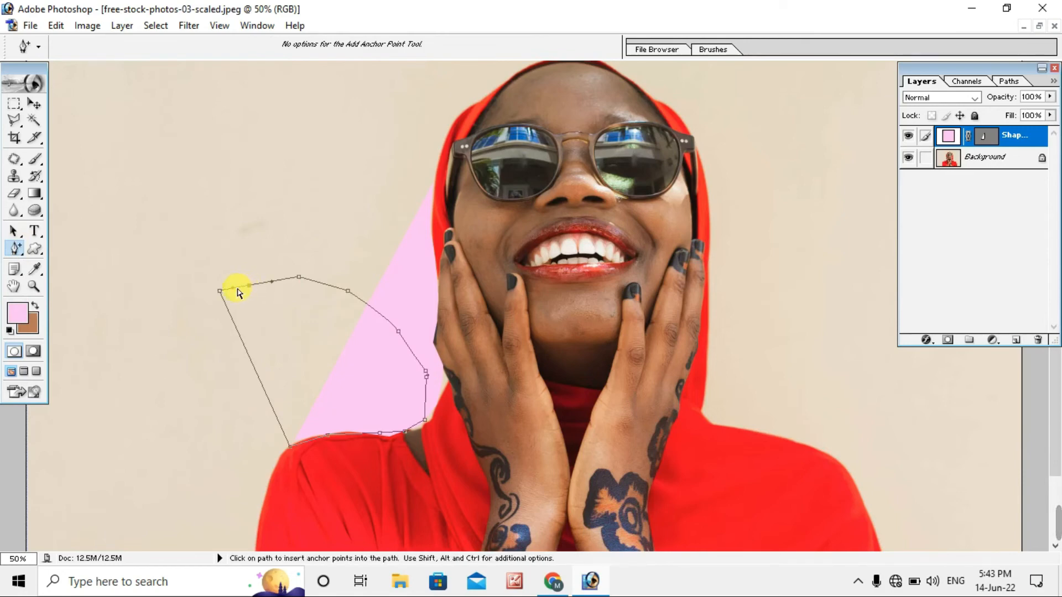
{"action": "left_click_drag", "start_coordinate": [252, 273], "coordinate": [246, 255]}
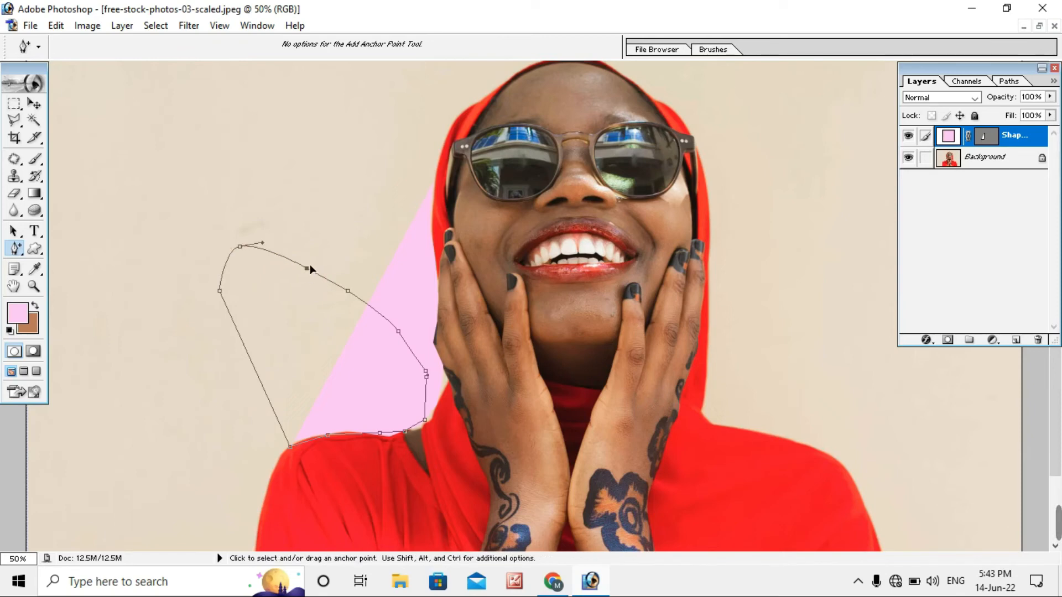
{"action": "left_click", "coordinate": [330, 252]}
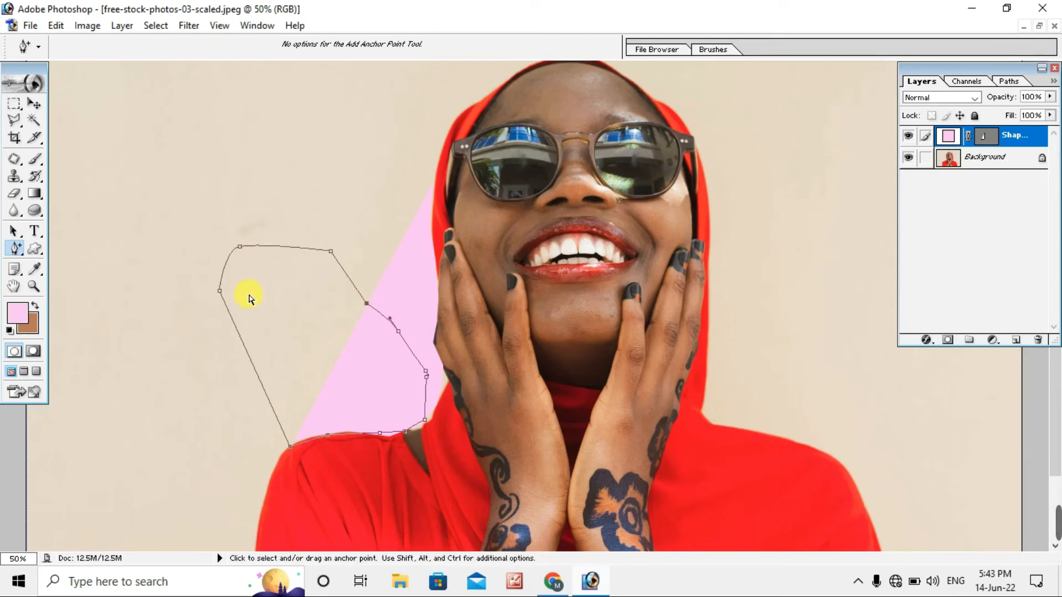
{"action": "left_click_drag", "start_coordinate": [220, 290], "coordinate": [160, 295]}
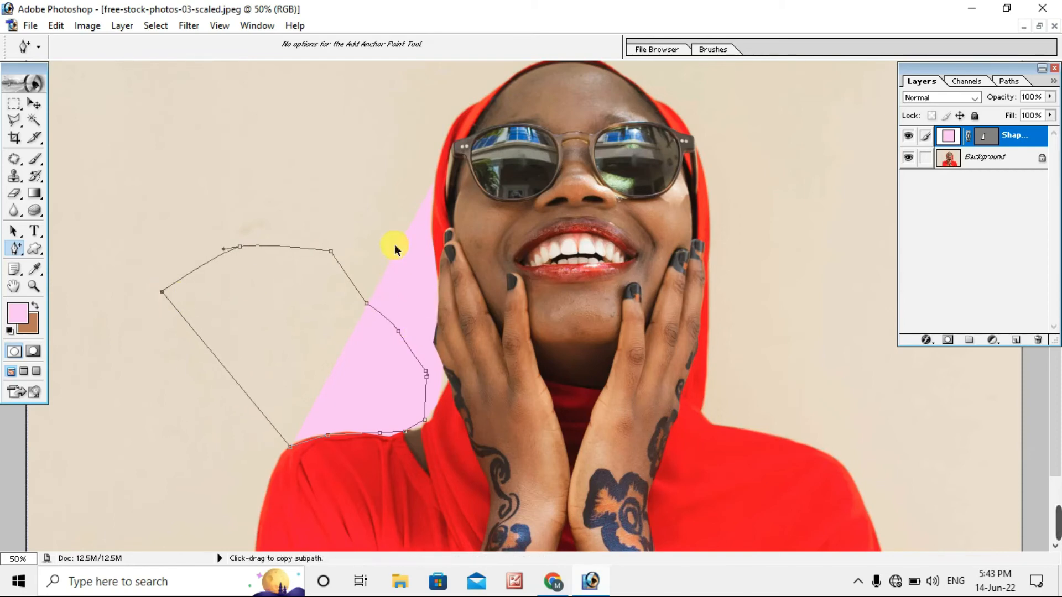
Step: Undo the anchor point edits along the upper edge and outer corner of the closed path
{"action": "key", "text": "ctrl+alt+z"}
{"action": "key", "text": "ctrl+alt+z"}
{"action": "key", "text": "ctrl+alt+z"}
{"action": "key", "text": "ctrl+alt+z"}
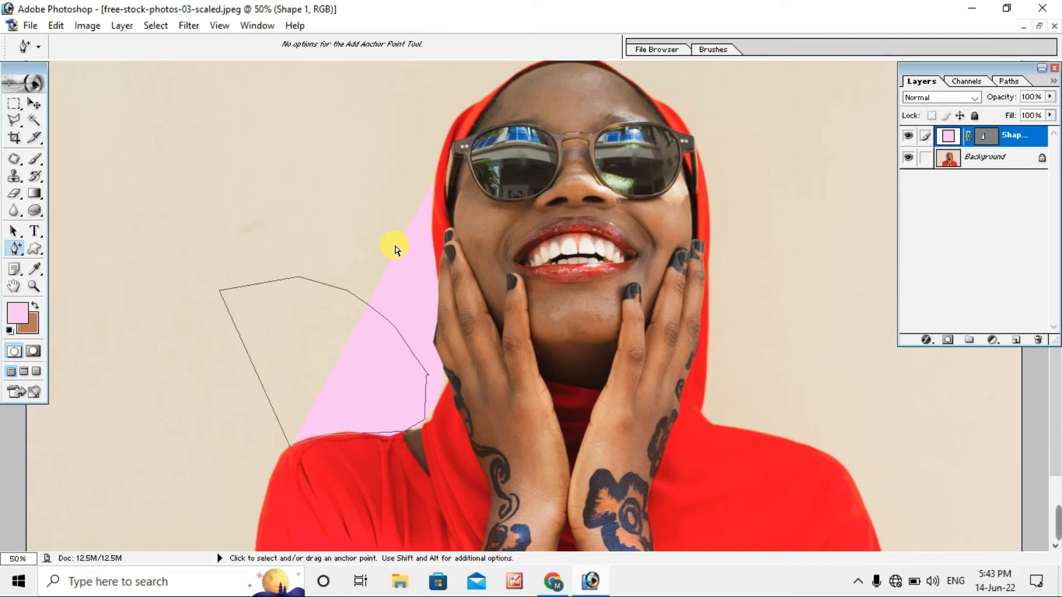
Step: Pull the closed path's anchor points outward so its inner side follows the edge of the hand
{"action": "left_click", "coordinate": [17, 249]}
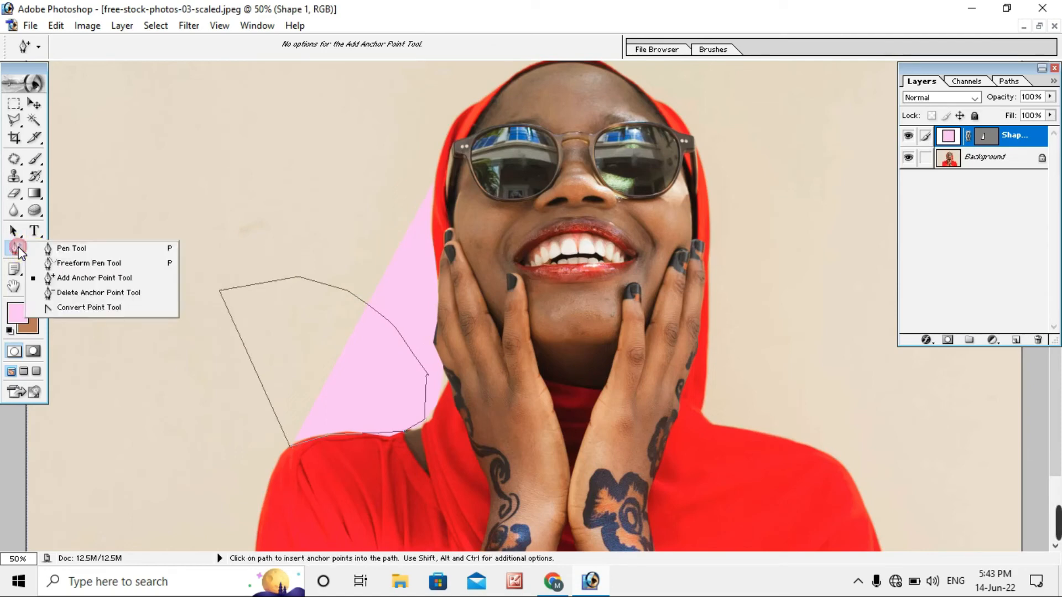
{"action": "left_click", "coordinate": [428, 380]}
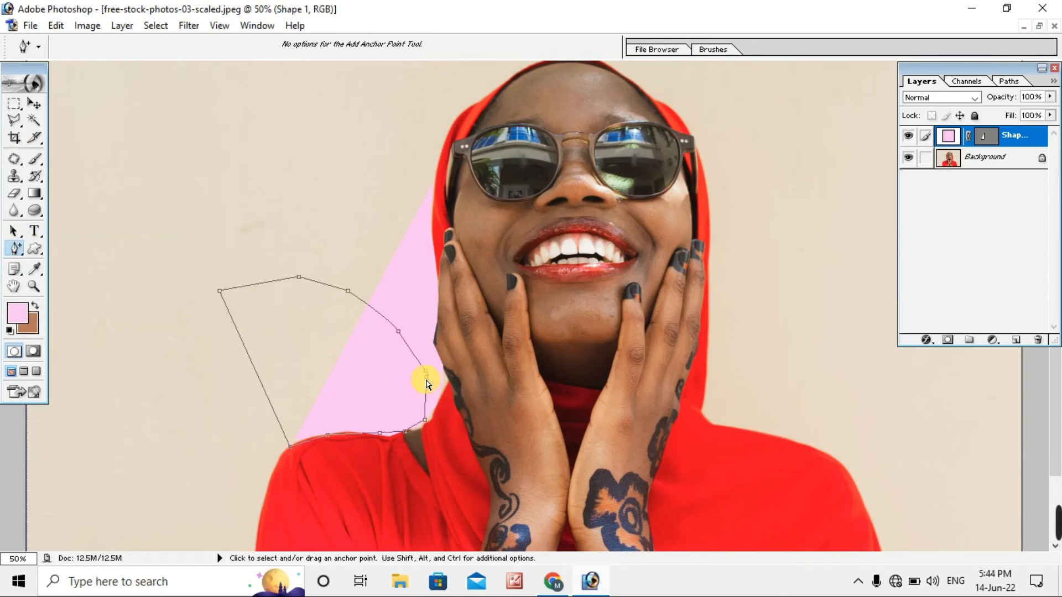
{"action": "left_click_drag", "start_coordinate": [445, 387], "coordinate": [450, 390]}
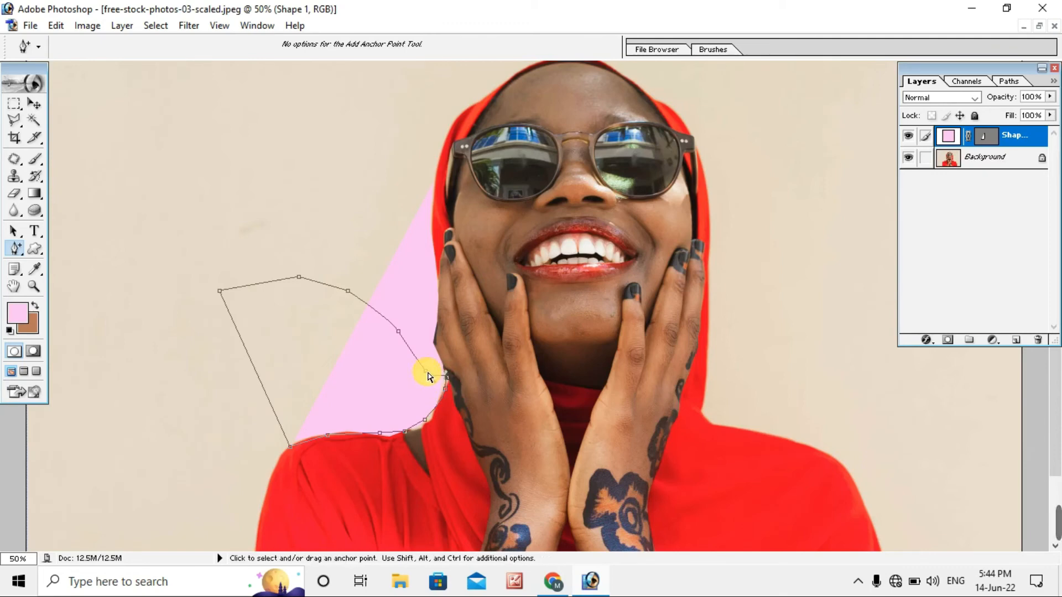
{"action": "left_click_drag", "start_coordinate": [425, 370], "coordinate": [441, 363]}
{"action": "left_click", "coordinate": [412, 334]}
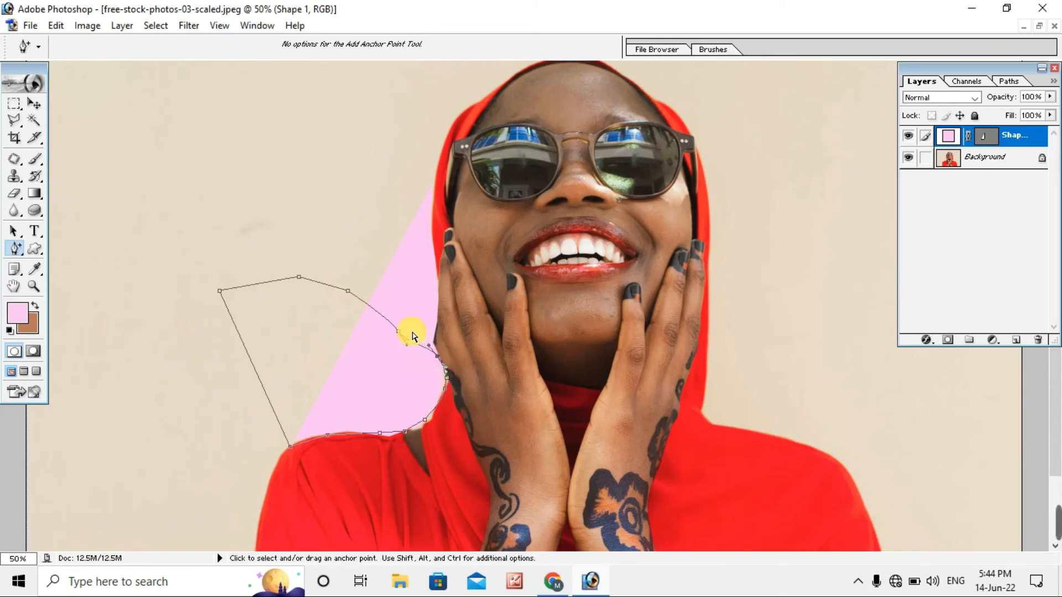
{"action": "left_click_drag", "start_coordinate": [425, 330], "coordinate": [432, 327]}
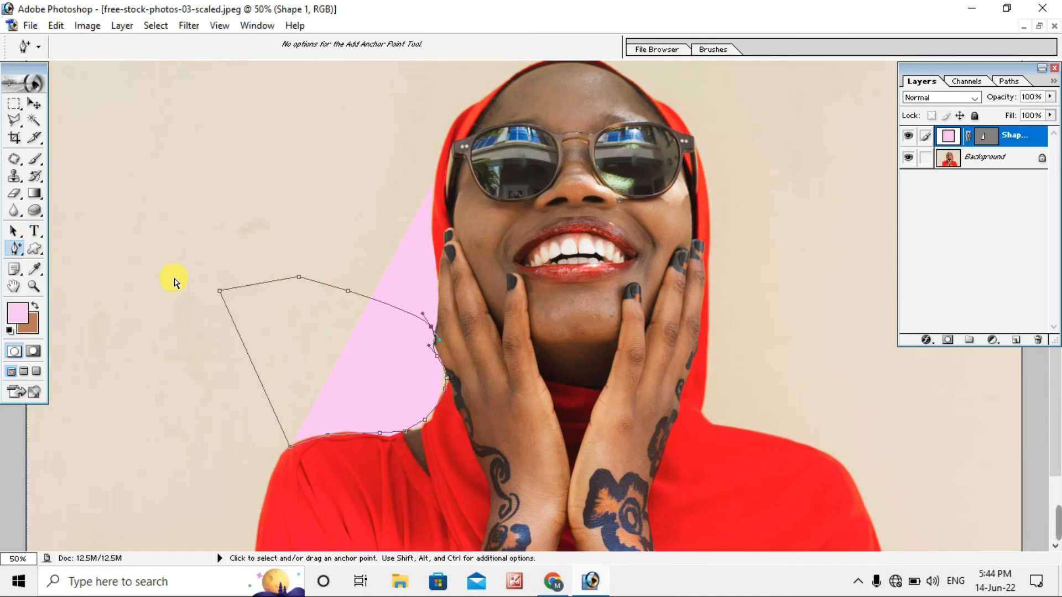
Step: Undo the anchor point edits and the whole Paths-mode outline, stepping back to the pink shape layer
{"action": "key", "text": "ctrl+alt+z"}
{"action": "key", "text": "ctrl+alt+z"}
{"action": "key", "text": "ctrl+alt+z"}
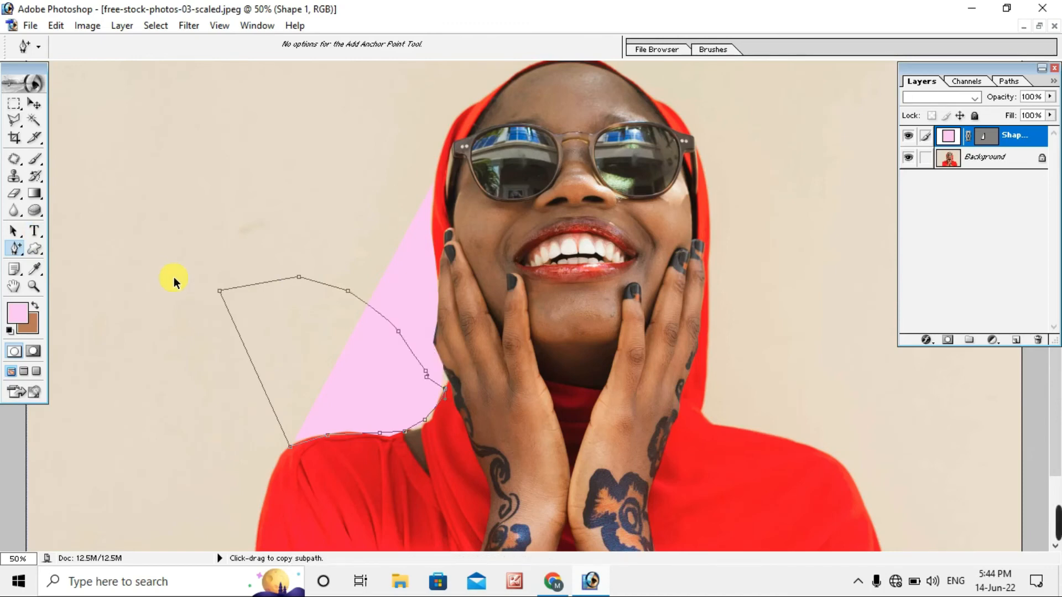
{"action": "key", "text": "ctrl+alt+z"}
{"action": "key", "text": "ctrl+alt+z"}
{"action": "key", "text": "ctrl+alt+z"}
{"action": "key", "text": "ctrl+alt+z"}
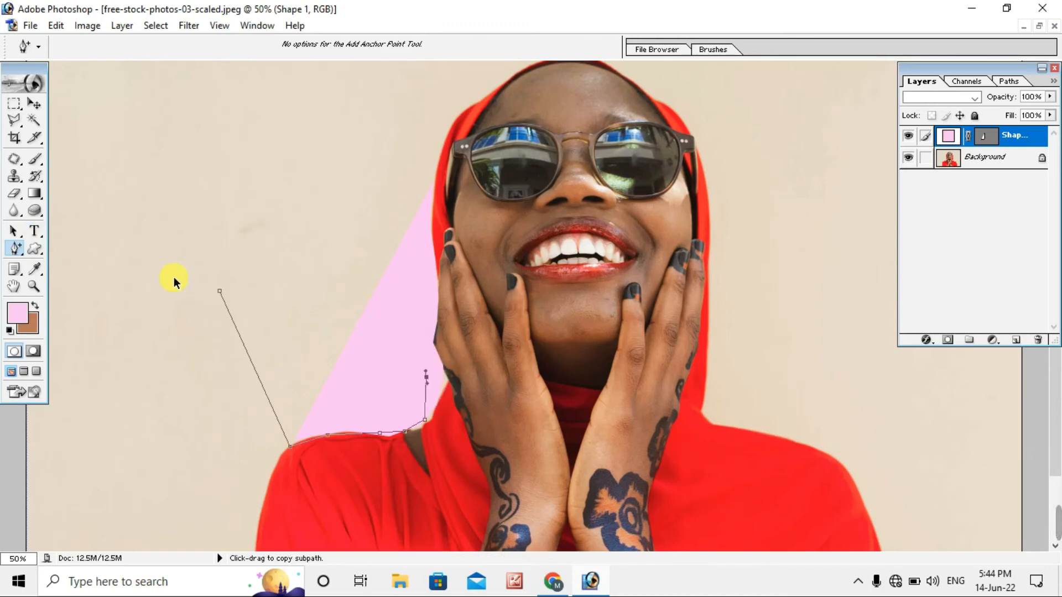
{"action": "key", "text": "ctrl+shift+z"}
{"action": "key", "text": "ctrl+shift+z"}
{"action": "key", "text": "ctrl+shift+z"}
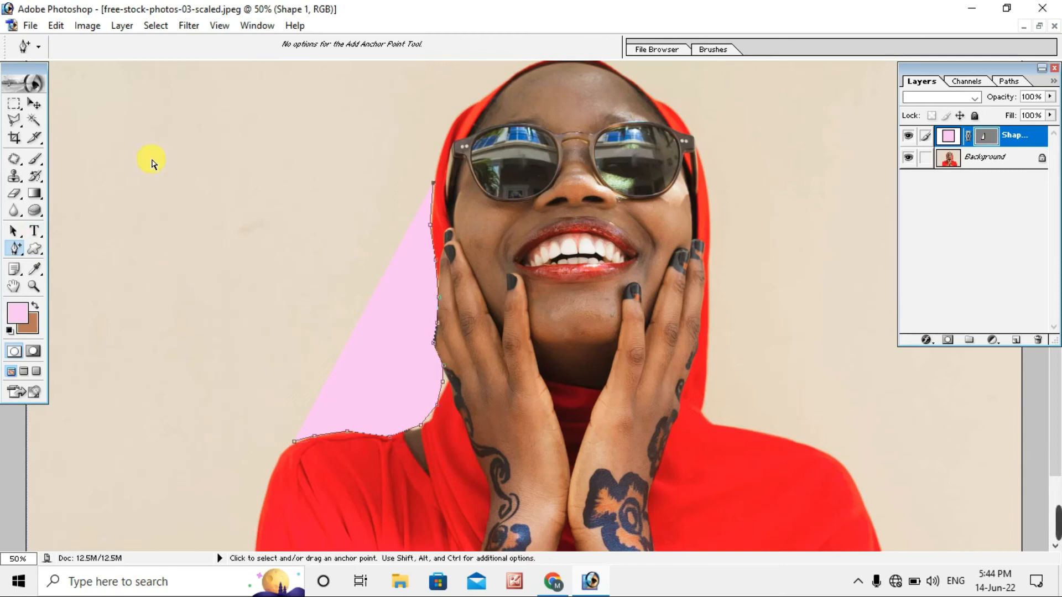
Step: Draw a large arrow with the Custom Shape tool across the wall and over the pink shape on the existing shape layer
{"action": "left_click", "coordinate": [34, 248]}
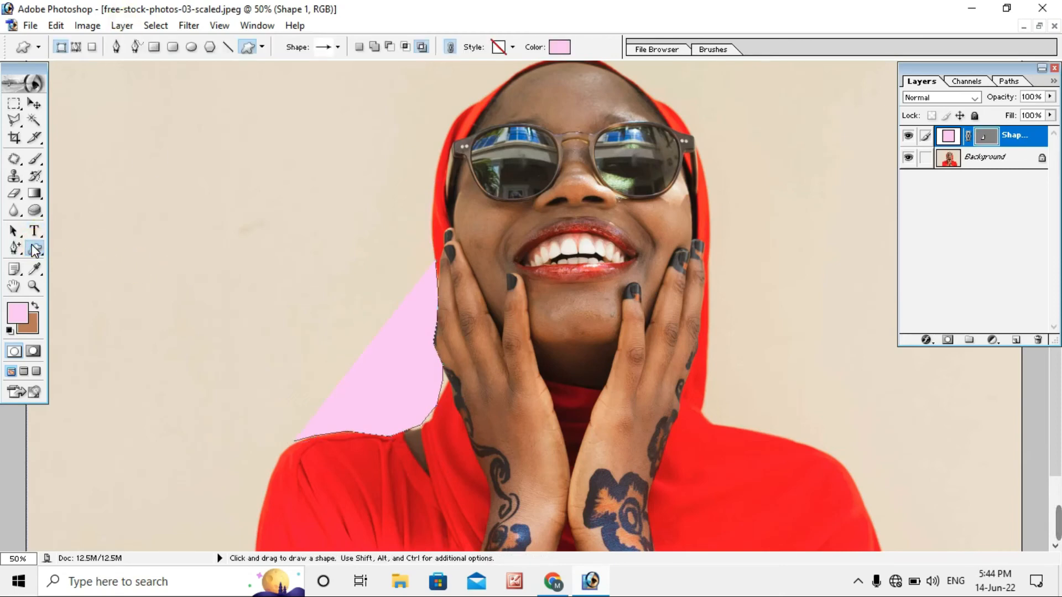
{"action": "left_click", "coordinate": [39, 250]}
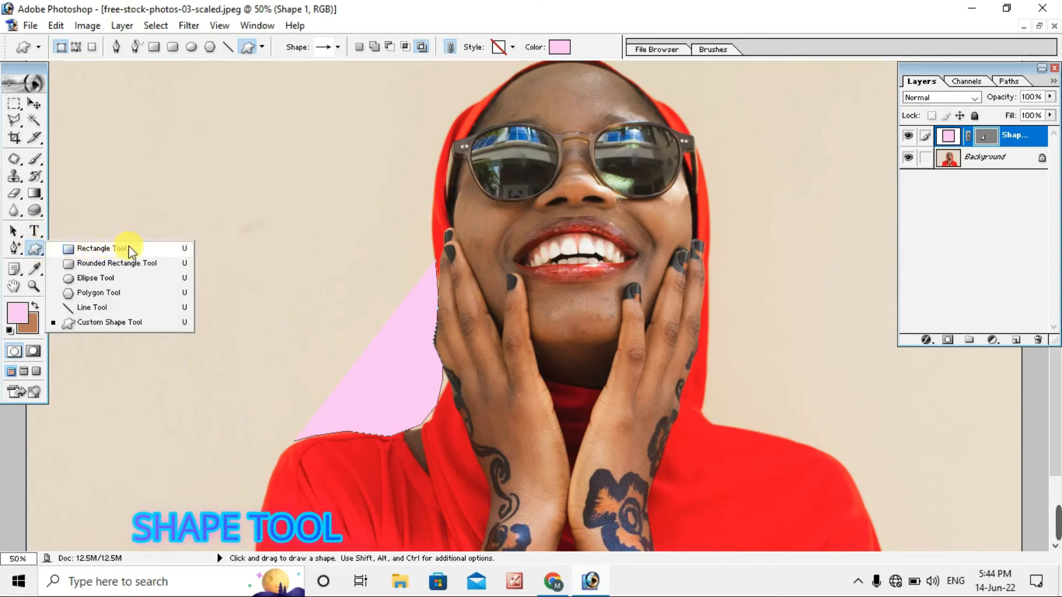
{"action": "left_click", "coordinate": [109, 322]}
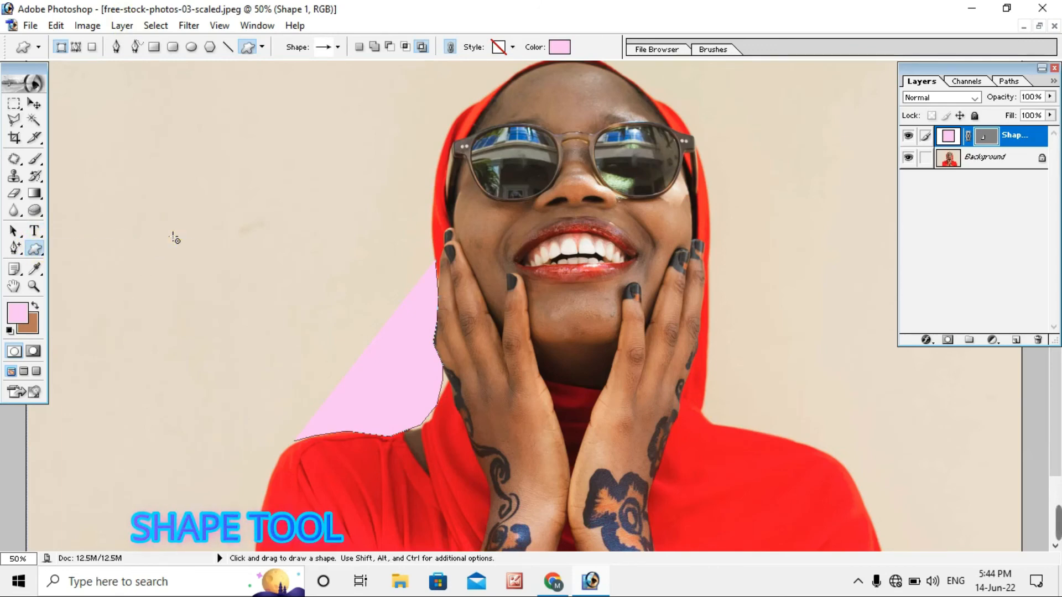
{"action": "left_click_drag", "start_coordinate": [168, 231], "coordinate": [437, 455]}
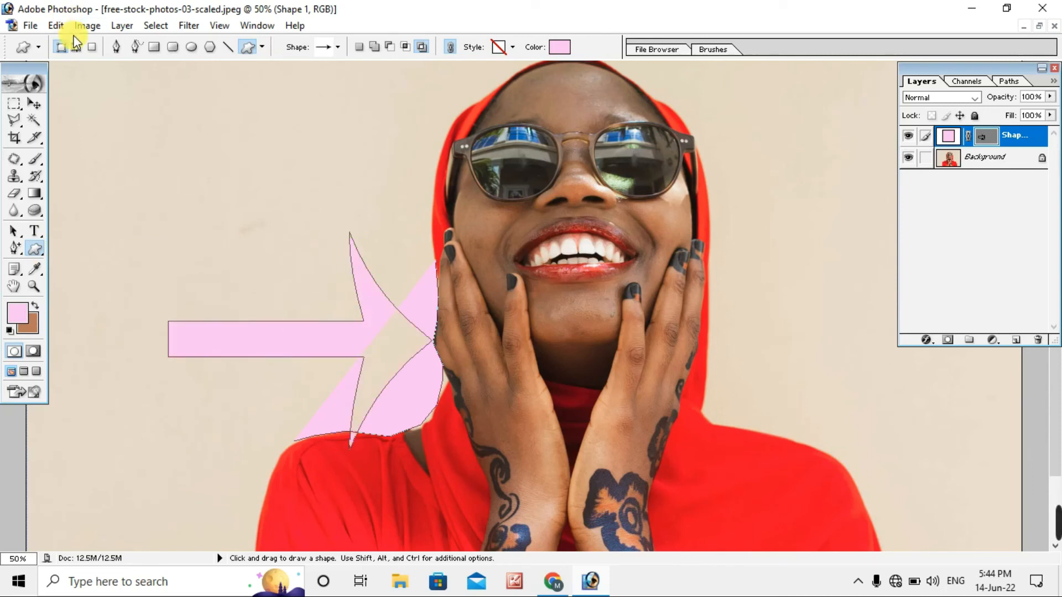
Step: Draw a second custom arrow in Paths mode on the wall, slightly above the filled arrow
{"action": "left_click", "coordinate": [77, 48]}
{"action": "left_click", "coordinate": [282, 247]}
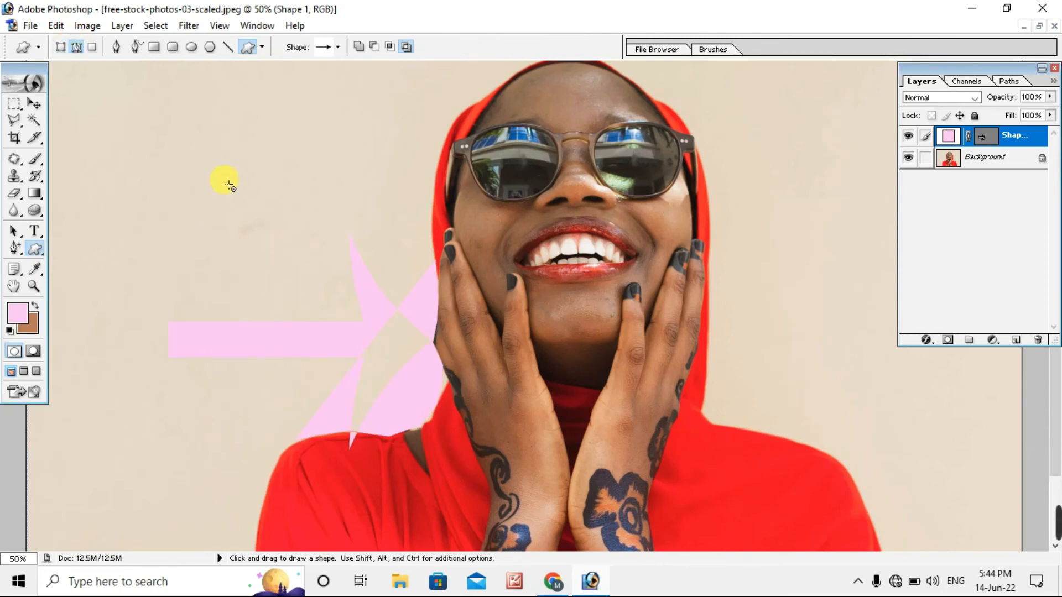
{"action": "left_click_drag", "start_coordinate": [186, 144], "coordinate": [418, 379]}
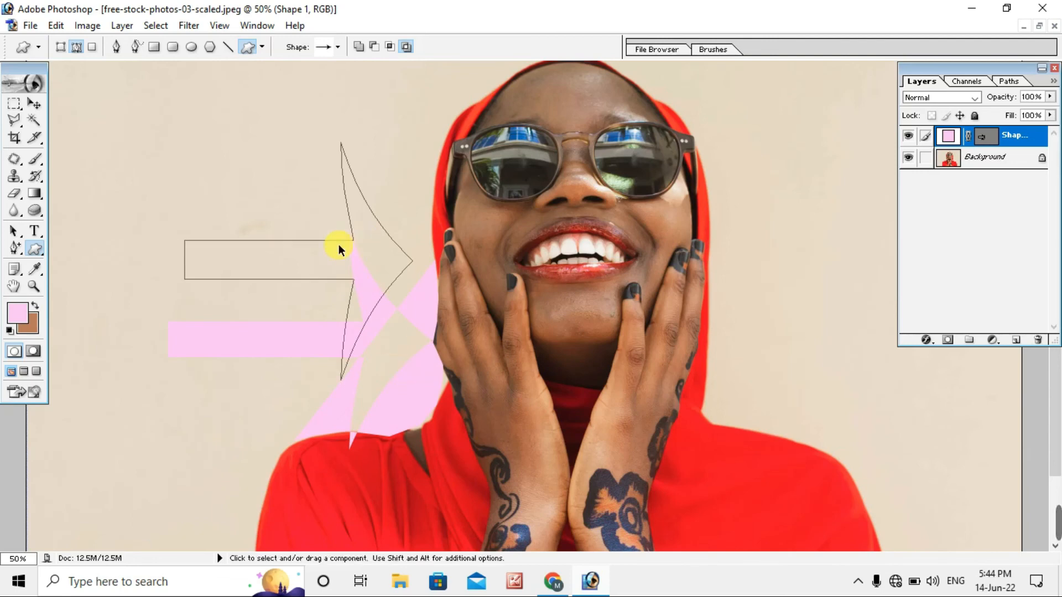
Step: Undo both arrows, returning to the plain pink shape beside the hand
{"action": "key", "text": "ctrl+z"}
{"action": "key", "text": "ctrl+z"}
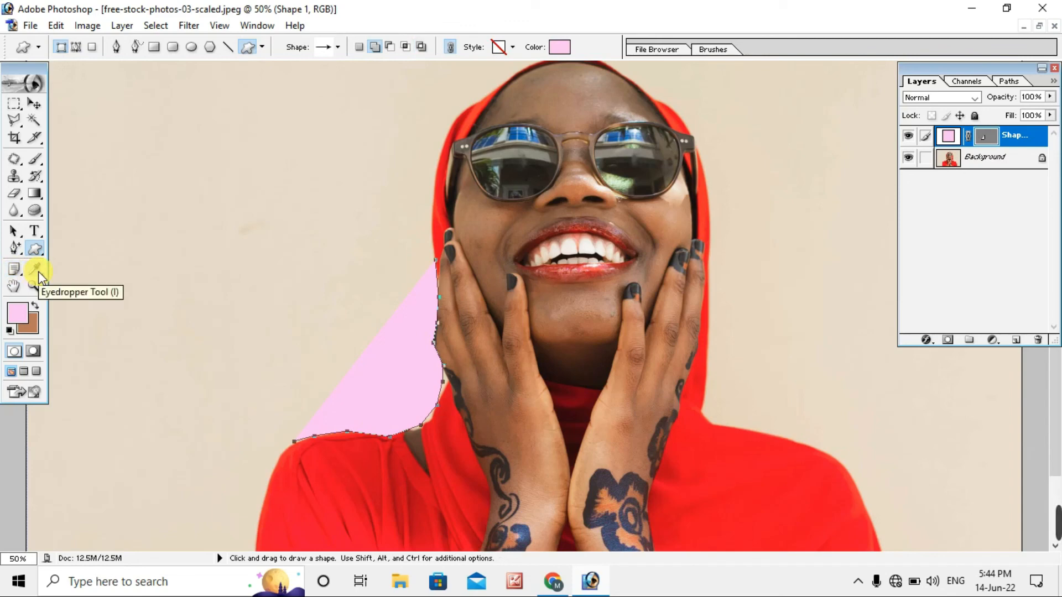
Step: Sample the brown skin tone from the woman's cheek as the foreground color with the Eyedropper tool
{"action": "left_click_drag", "start_coordinate": [38, 271], "coordinate": [59, 270]}
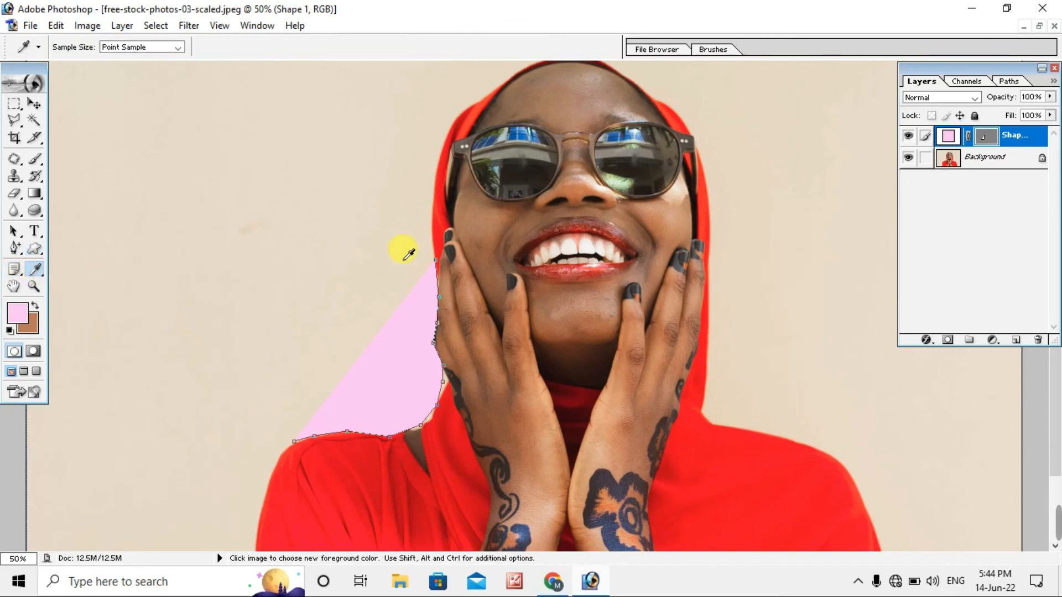
{"action": "mouse_move", "coordinate": [486, 220]}
{"action": "left_mouse_down"}
{"action": "mouse_move", "coordinate": [515, 229]}
{"action": "mouse_move", "coordinate": [481, 230]}
{"action": "mouse_move", "coordinate": [505, 226]}
{"action": "mouse_move", "coordinate": [483, 247]}
{"action": "mouse_move", "coordinate": [503, 243]}
{"action": "mouse_move", "coordinate": [515, 267]}
{"action": "mouse_move", "coordinate": [484, 221]}
{"action": "mouse_move", "coordinate": [481, 237]}
{"action": "mouse_move", "coordinate": [473, 226]}
{"action": "left_mouse_up"}
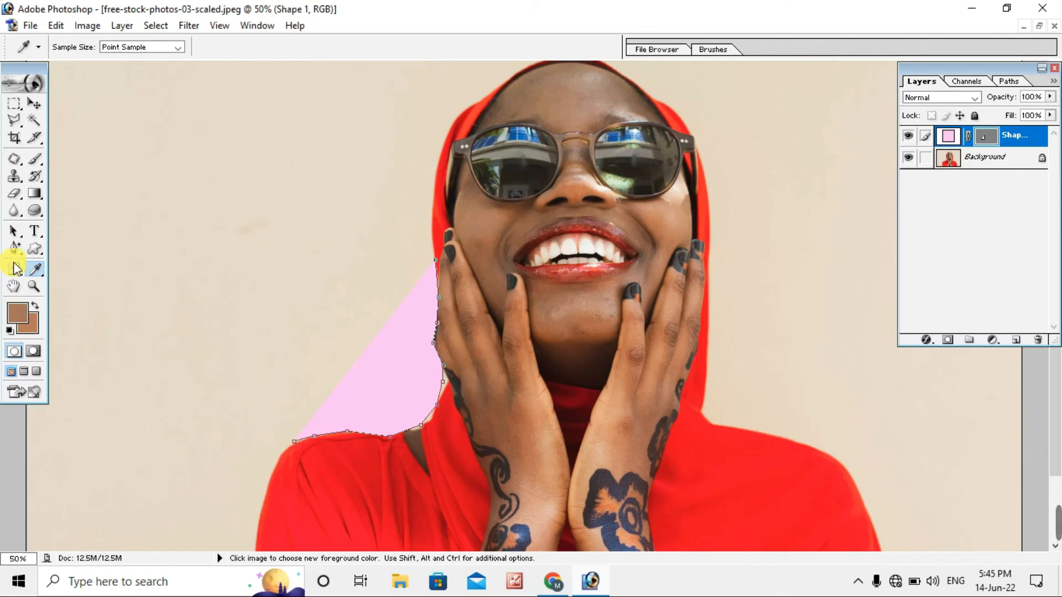
Step: Pan the portrait vertically with the Hand tool to view the area above the head
{"action": "left_click", "coordinate": [15, 286]}
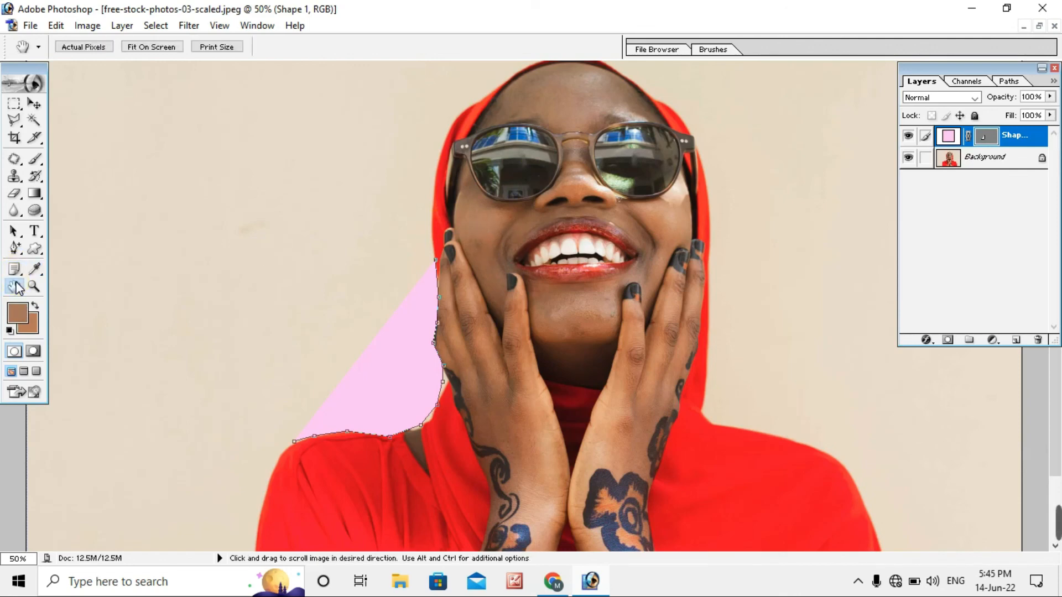
{"action": "left_click", "coordinate": [17, 287]}
{"action": "left_click_drag", "start_coordinate": [310, 248], "coordinate": [341, 350]}
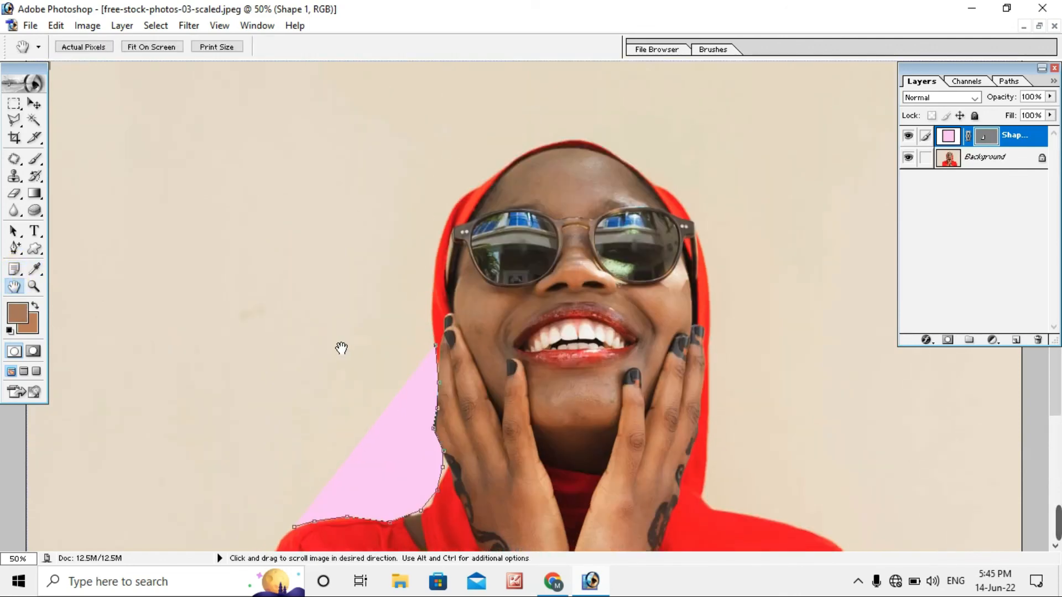
{"action": "left_click_drag", "start_coordinate": [341, 202], "coordinate": [372, 379]}
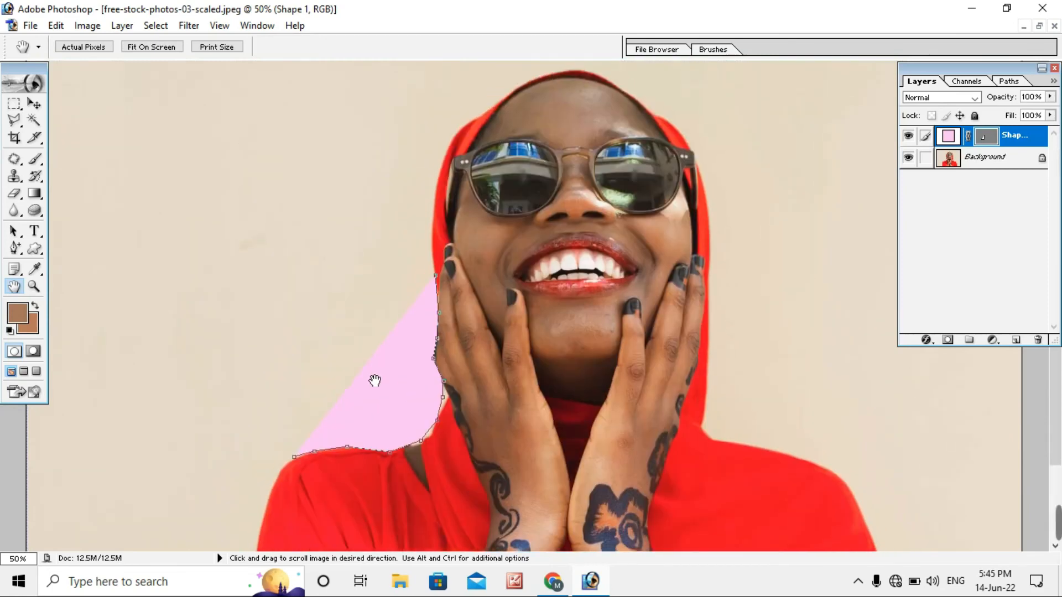
{"action": "left_click_drag", "start_coordinate": [315, 195], "coordinate": [317, 332]}
Step: Zoom the portrait out to 16.67% and back in to 50% with the Zoom tool
{"action": "left_click", "coordinate": [34, 286]}
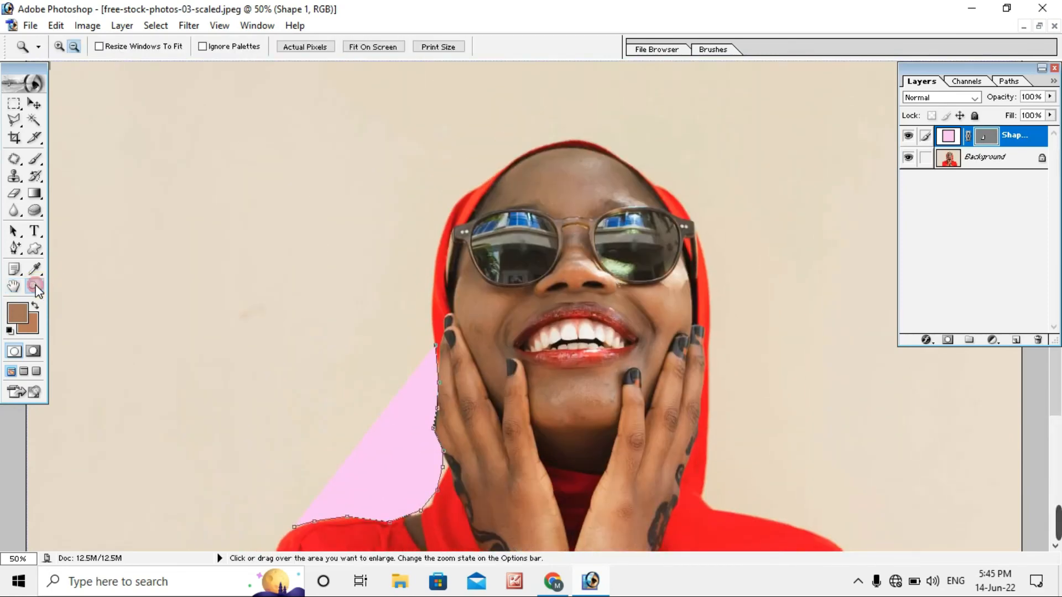
{"action": "left_click", "coordinate": [387, 296], "text": "alt"}
{"action": "left_click", "coordinate": [388, 296], "text": "alt"}
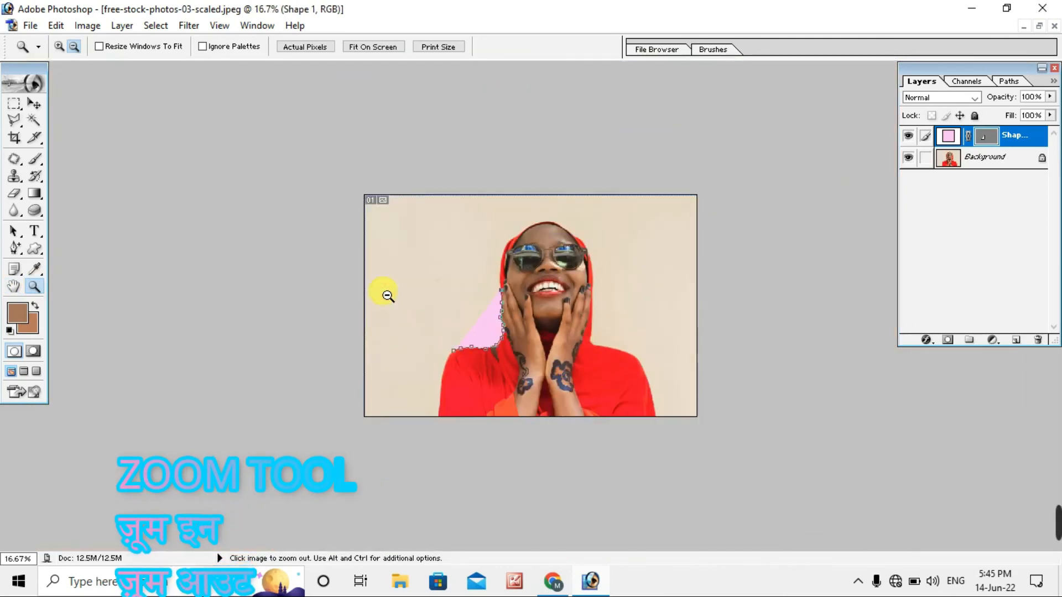
{"action": "left_click", "coordinate": [60, 47]}
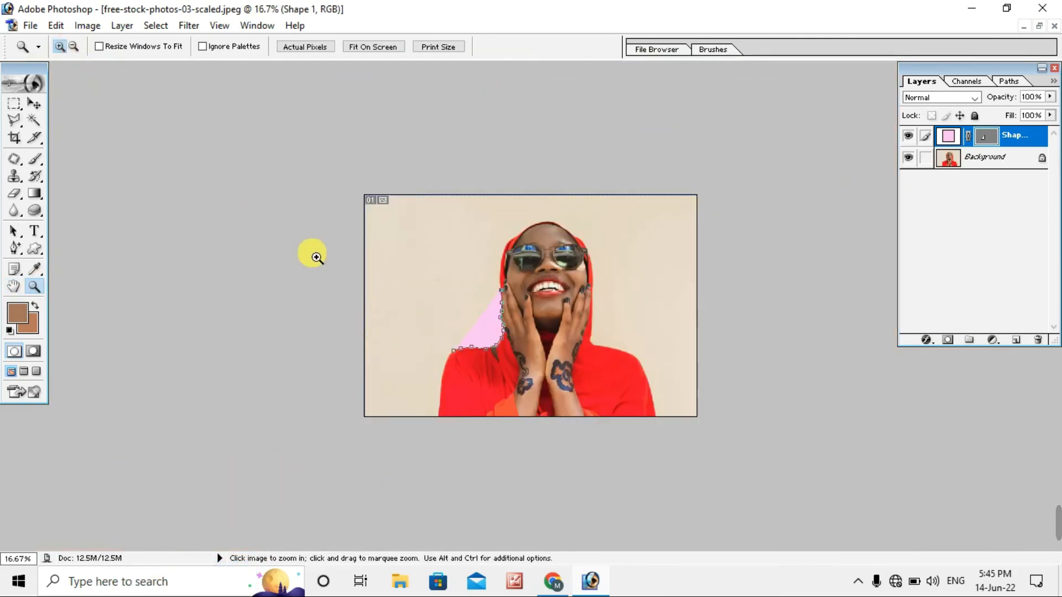
{"action": "left_click", "coordinate": [407, 290]}
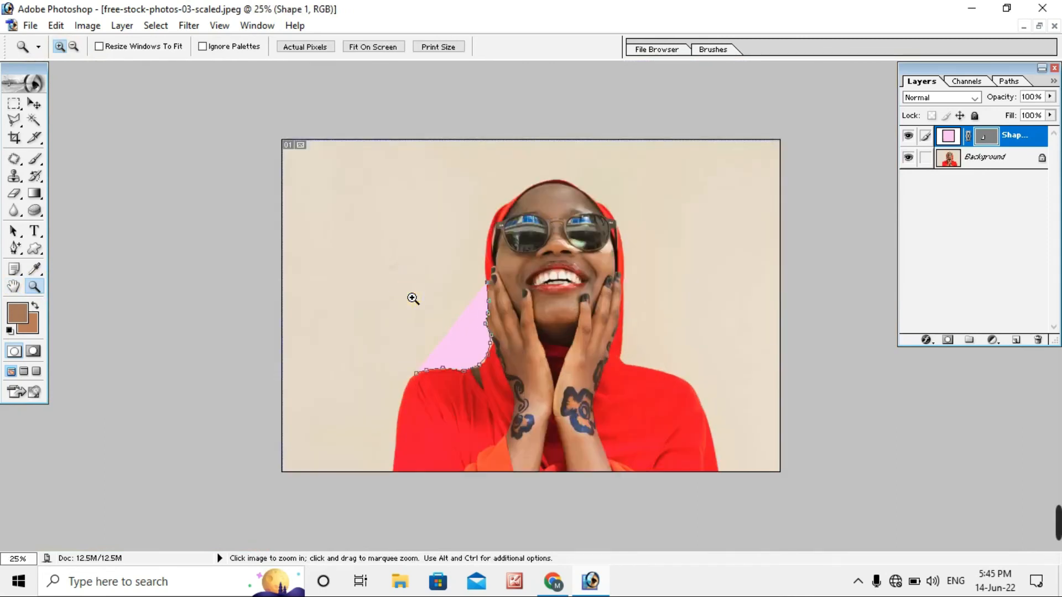
{"action": "left_click", "coordinate": [412, 299]}
{"action": "left_click", "coordinate": [413, 299]}
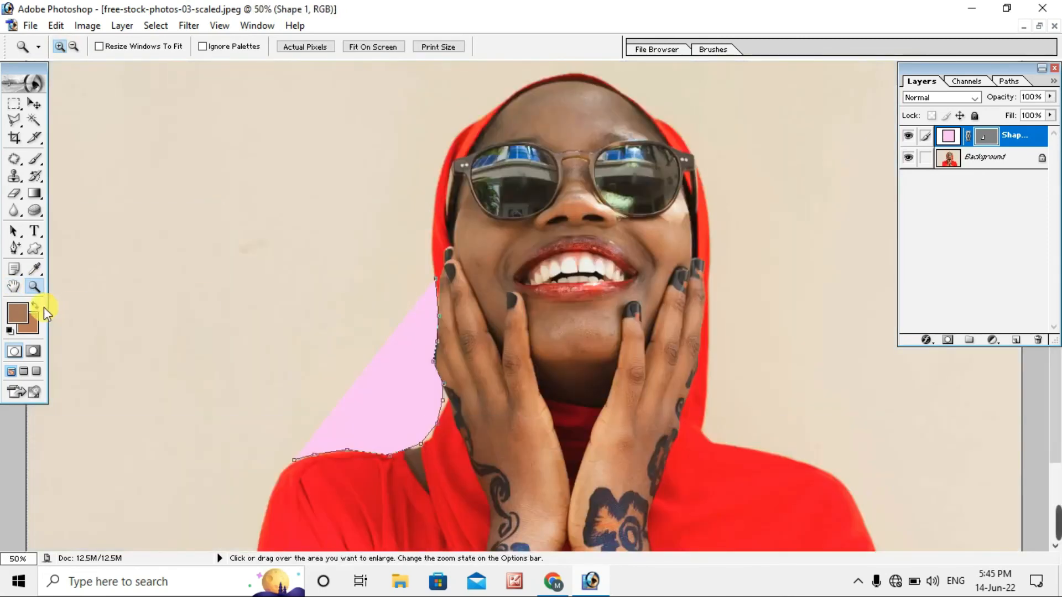
Step: Set the foreground color to light grey E8E5E3 in the Color Picker
{"action": "left_click", "coordinate": [17, 315]}
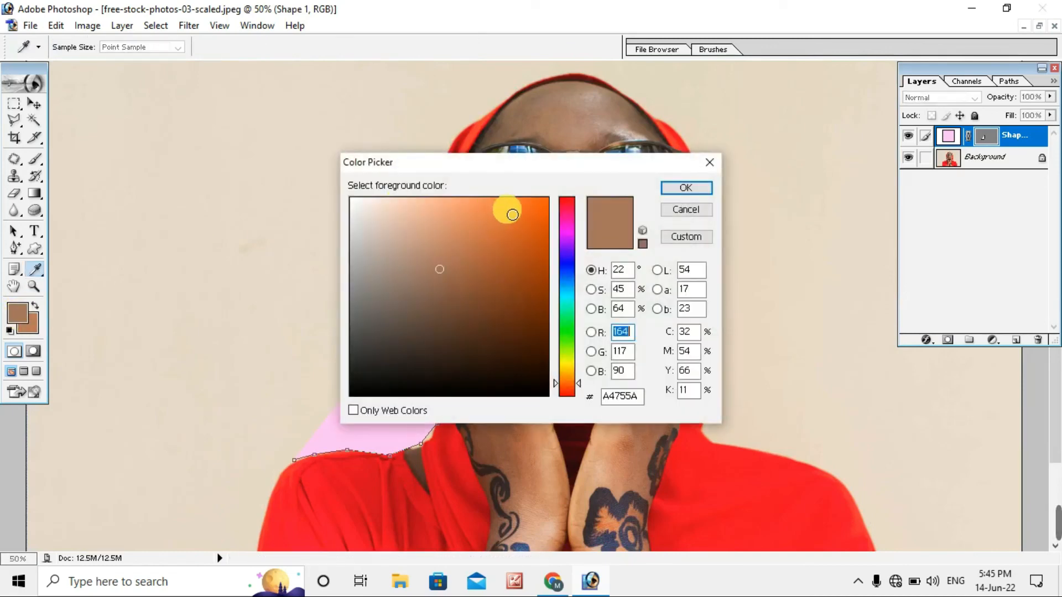
{"action": "mouse_move", "coordinate": [533, 232]}
{"action": "left_mouse_down"}
{"action": "mouse_move", "coordinate": [370, 251]}
{"action": "mouse_move", "coordinate": [359, 220]}
{"action": "left_mouse_up"}
{"action": "left_click", "coordinate": [686, 187]}
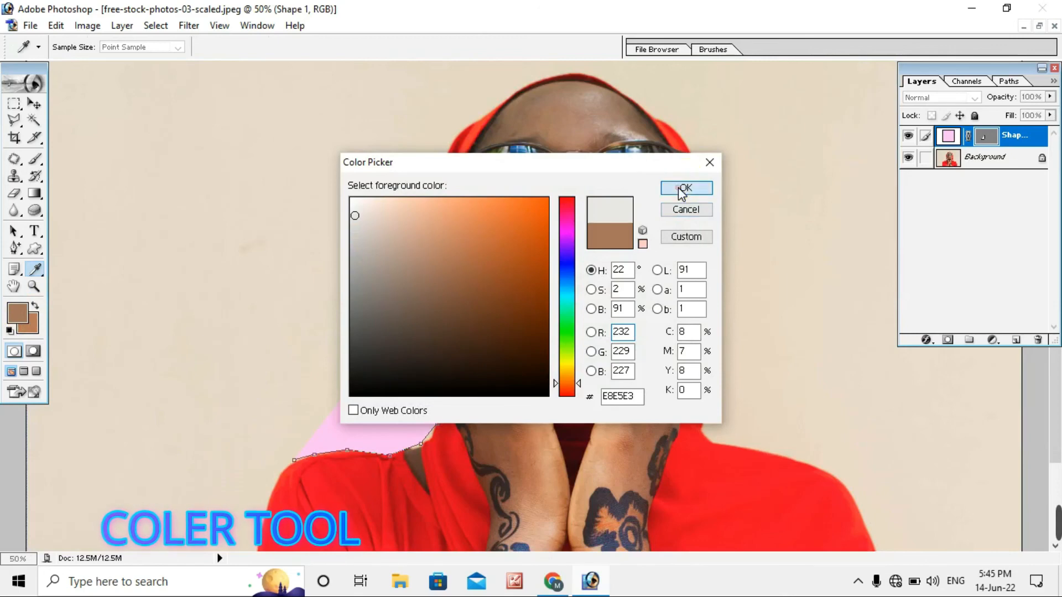
Step: Set the background color to near-black 0E0906 in the Color Picker
{"action": "left_click", "coordinate": [28, 324]}
{"action": "left_click", "coordinate": [470, 384]}
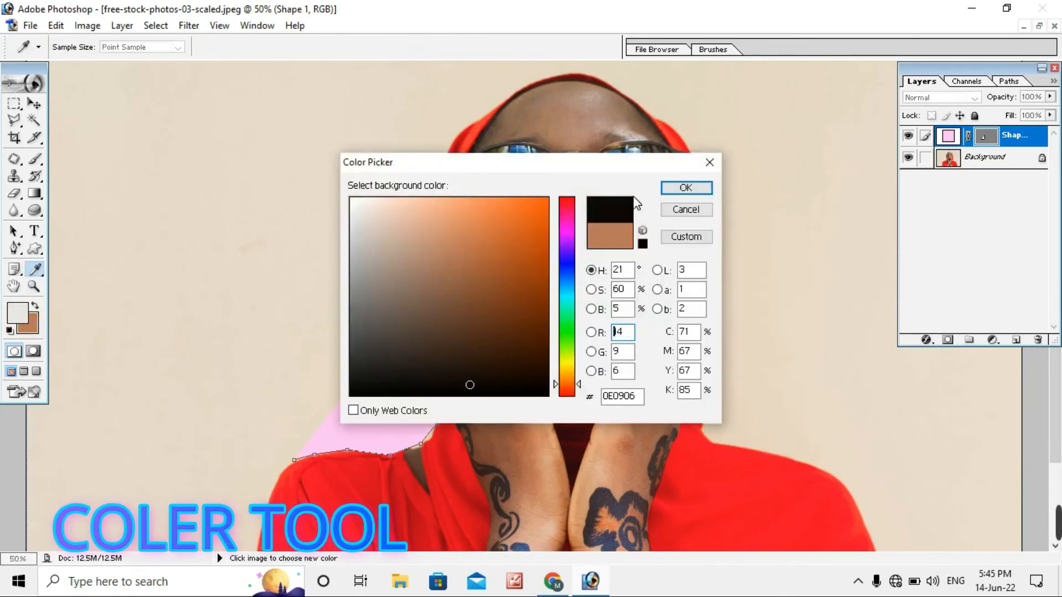
{"action": "key", "text": "z"}
{"action": "left_click", "coordinate": [685, 187]}
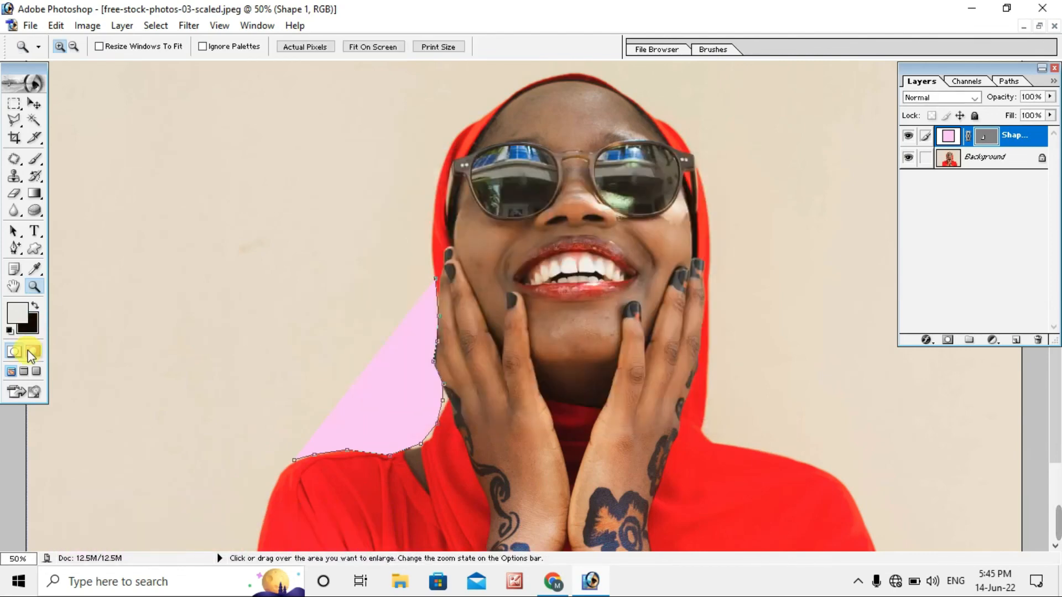